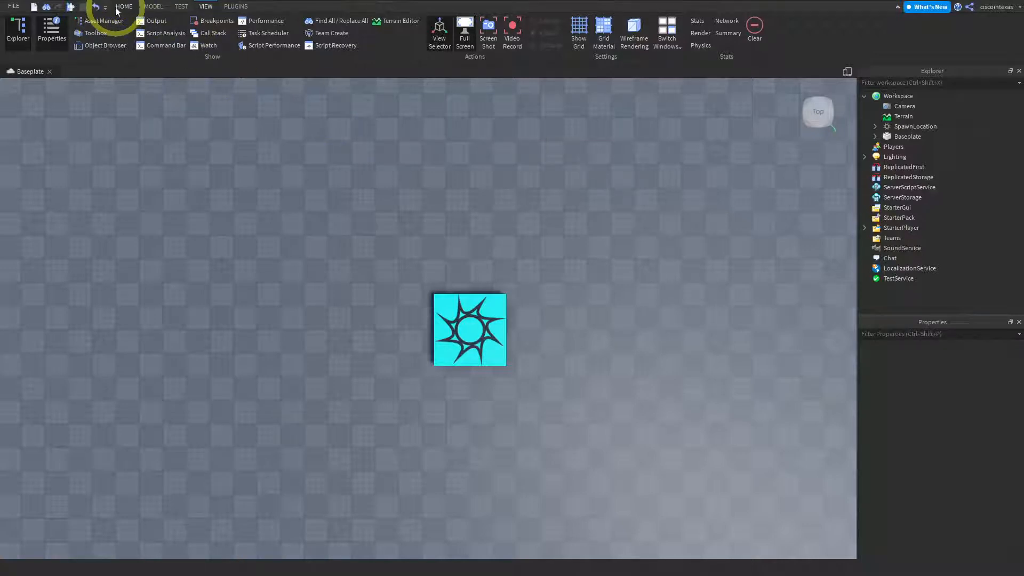
Insert a block part on the spawn location
{"action": "left_click", "coordinate": [128, 6]}
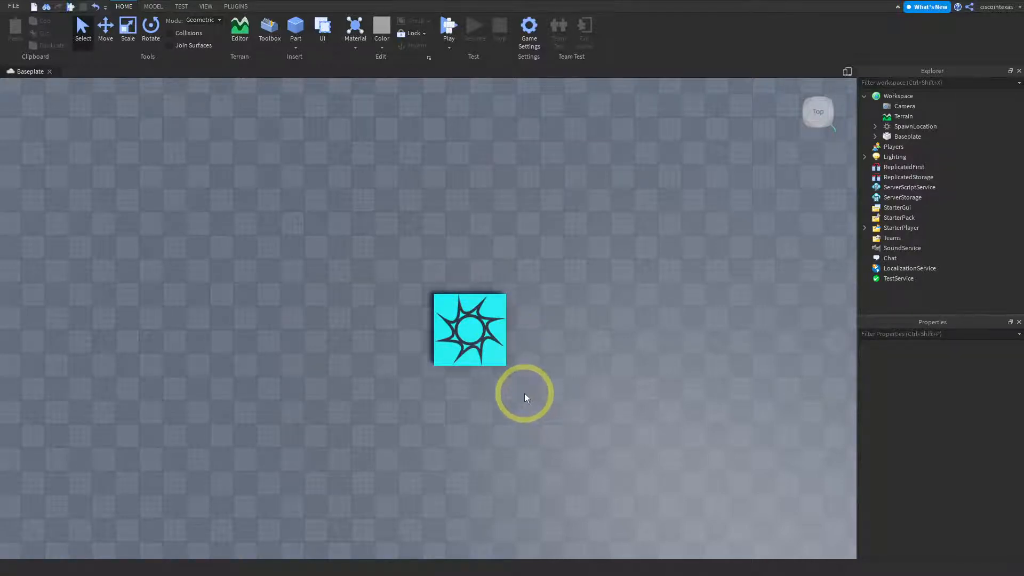
{"action": "right_click_drag", "start_coordinate": [525, 393], "coordinate": [554, 281]}
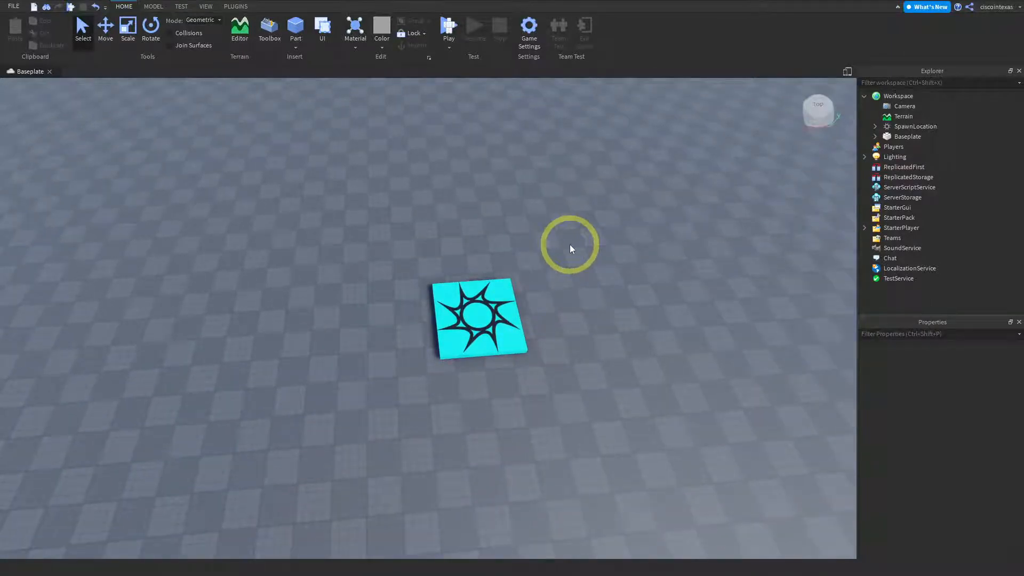
{"action": "right_click_drag", "start_coordinate": [570, 244], "coordinate": [597, 296]}
{"action": "scroll", "coordinate": [569, 257], "scroll_direction": "up", "scroll_amount": 1}
{"action": "scroll", "coordinate": [571, 258], "scroll_direction": "up", "scroll_amount": 3}
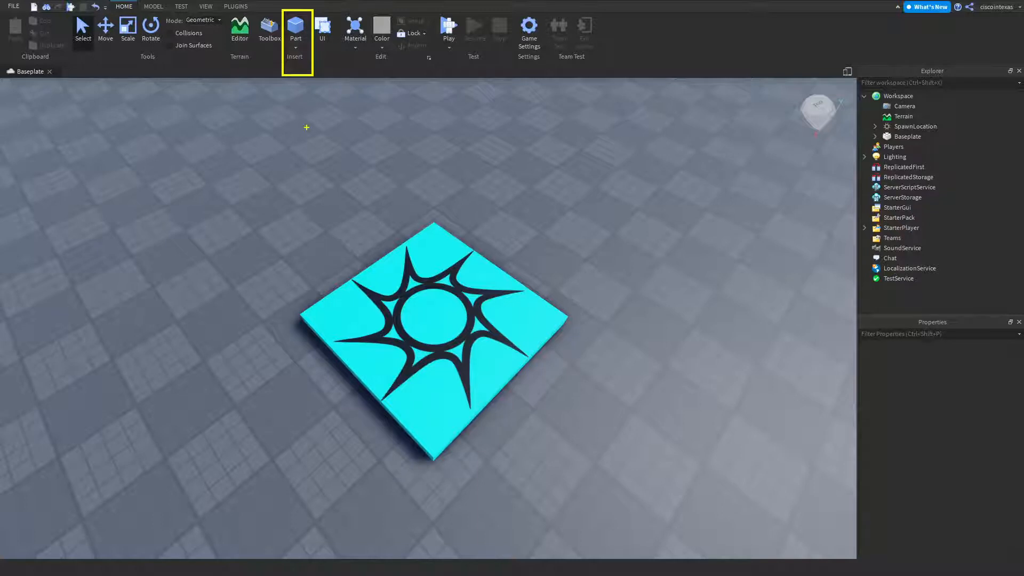
{"action": "left_click", "coordinate": [295, 48]}
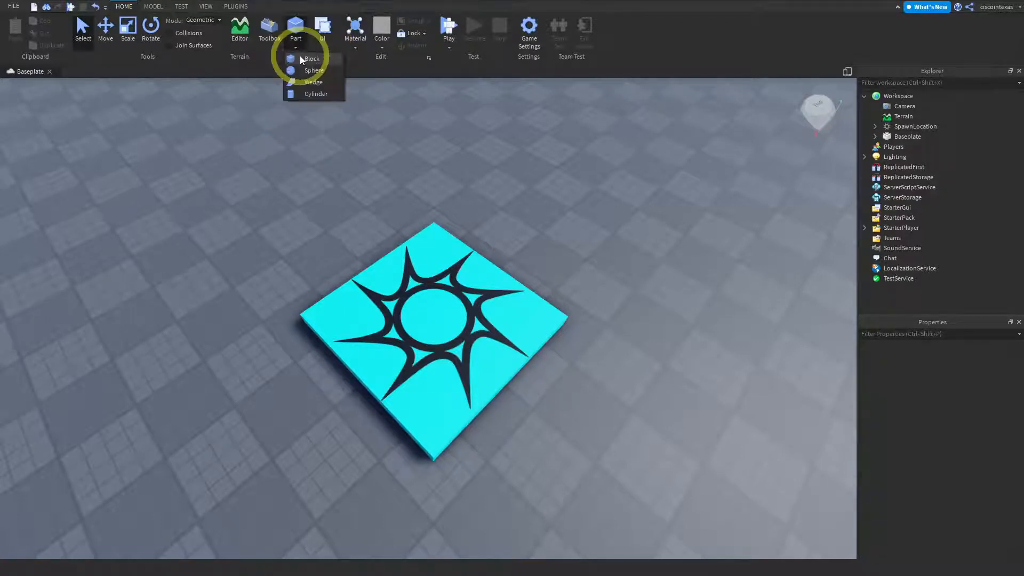
{"action": "left_click", "coordinate": [239, 136]}
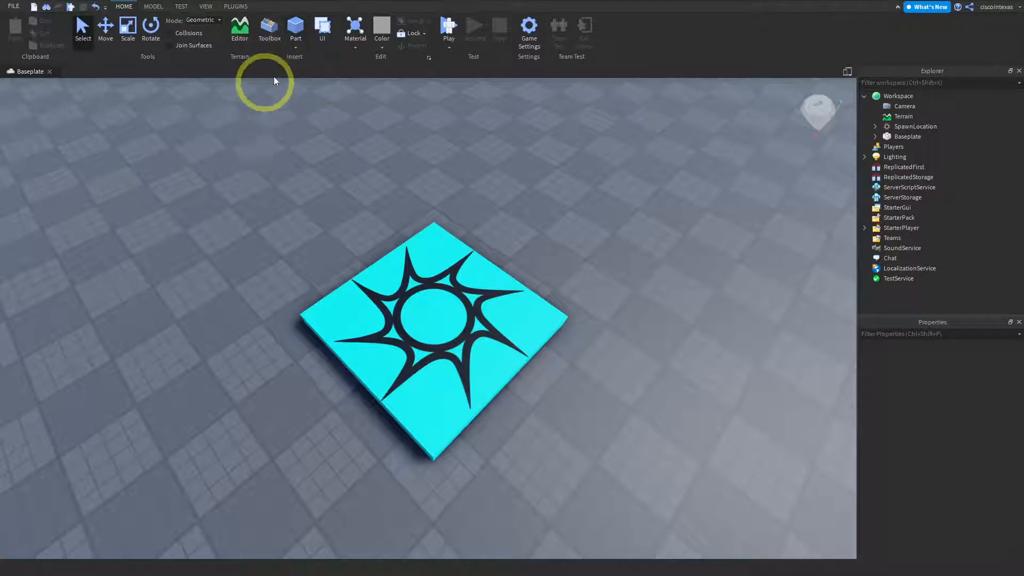
{"action": "left_click", "coordinate": [296, 47]}
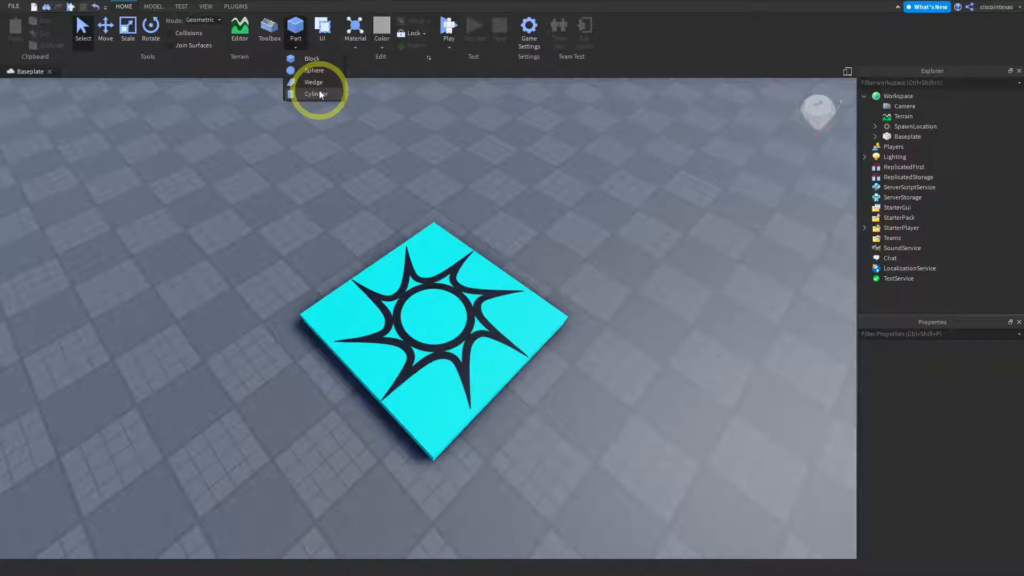
{"action": "left_click", "coordinate": [308, 60]}
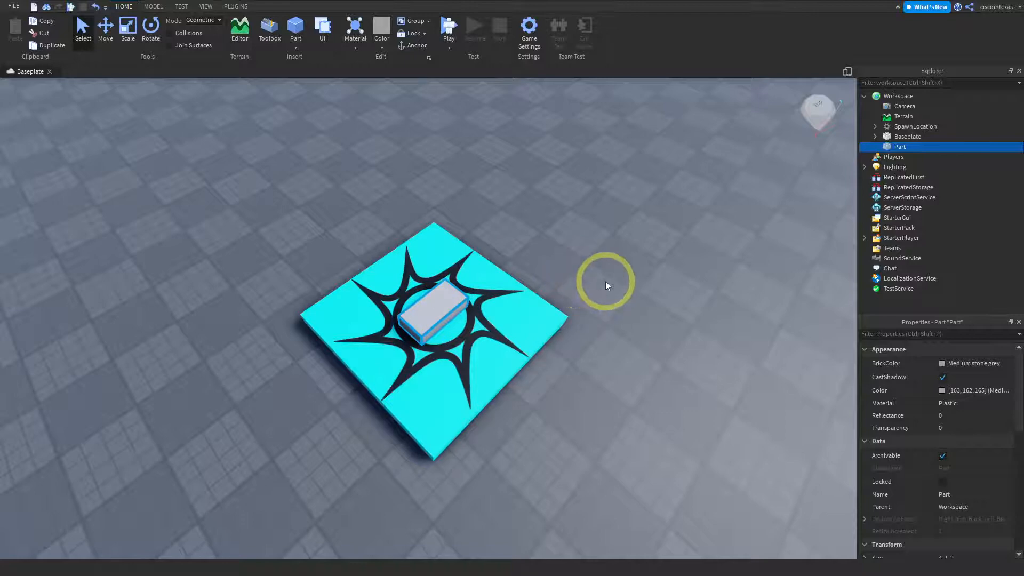
Examine the new block on the spawn location from different distances and heights
{"action": "scroll", "coordinate": [606, 280], "scroll_direction": "up", "scroll_amount": 5}
{"action": "scroll", "coordinate": [602, 282], "scroll_direction": "down", "scroll_amount": 1}
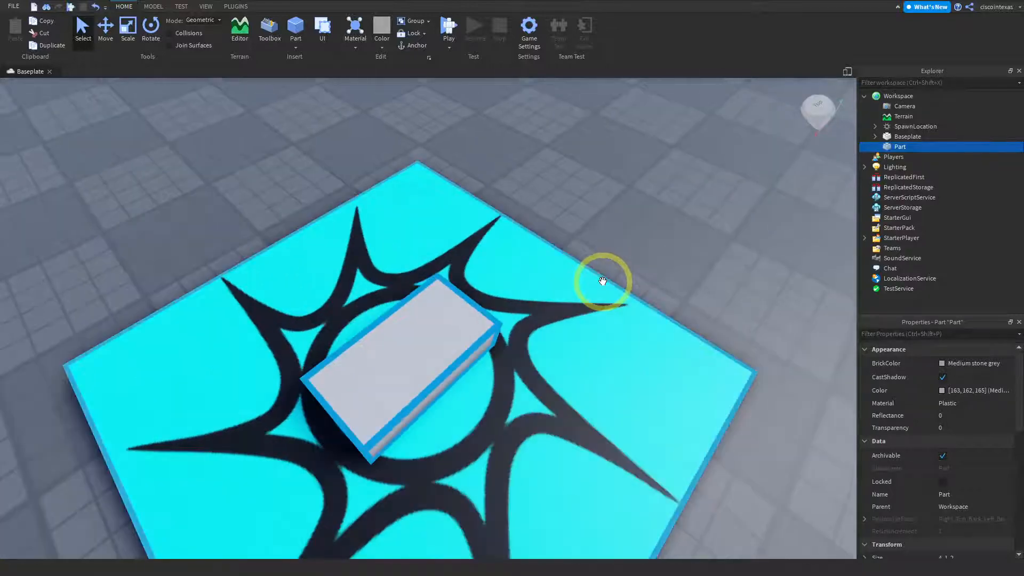
{"action": "scroll", "coordinate": [624, 258], "scroll_direction": "up", "scroll_amount": 3}
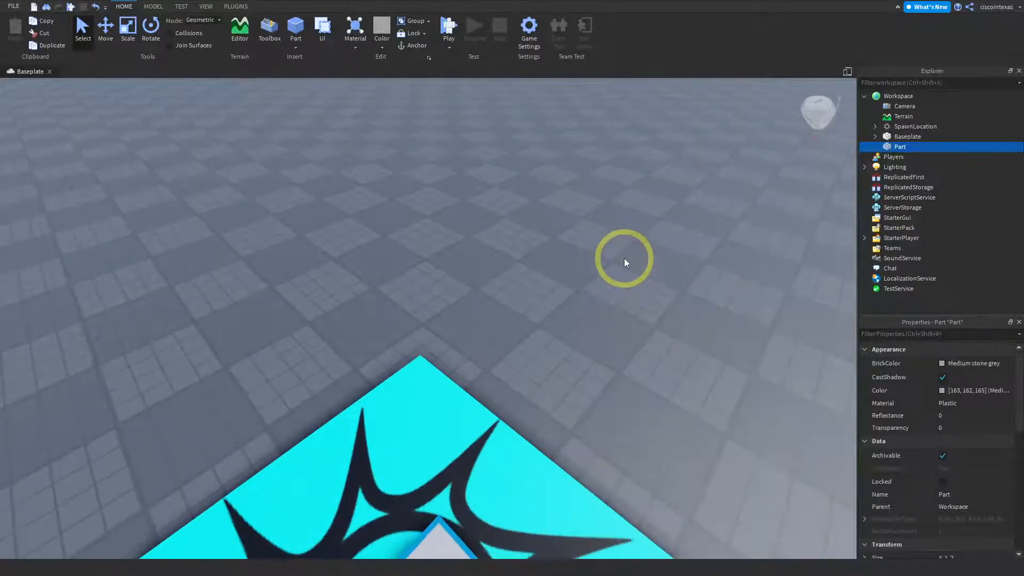
{"action": "scroll", "coordinate": [624, 258], "scroll_direction": "down", "scroll_amount": 6}
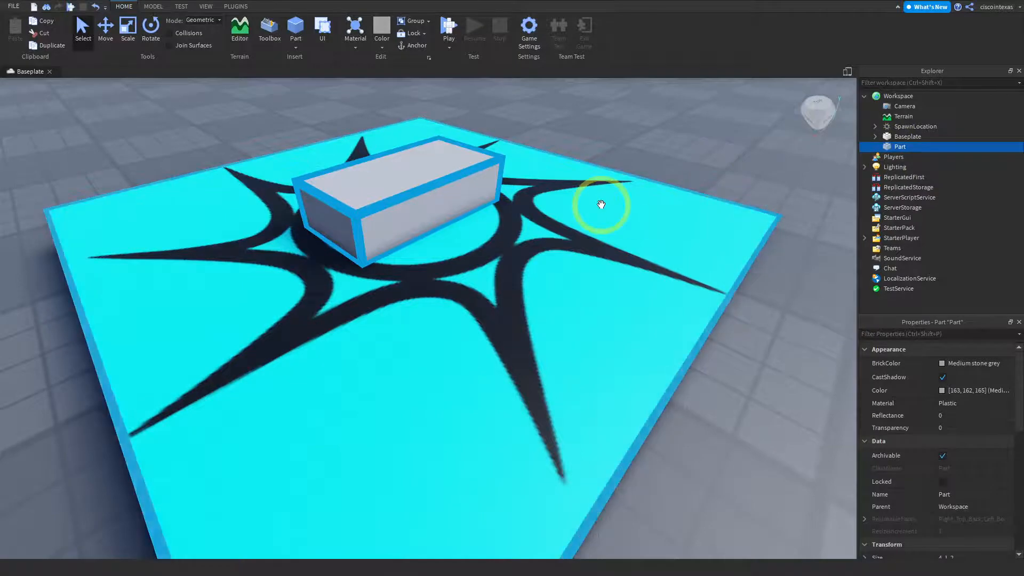
{"action": "scroll", "coordinate": [606, 203], "scroll_direction": "up", "scroll_amount": 5}
{"action": "scroll", "coordinate": [606, 202], "scroll_direction": "down", "scroll_amount": 5}
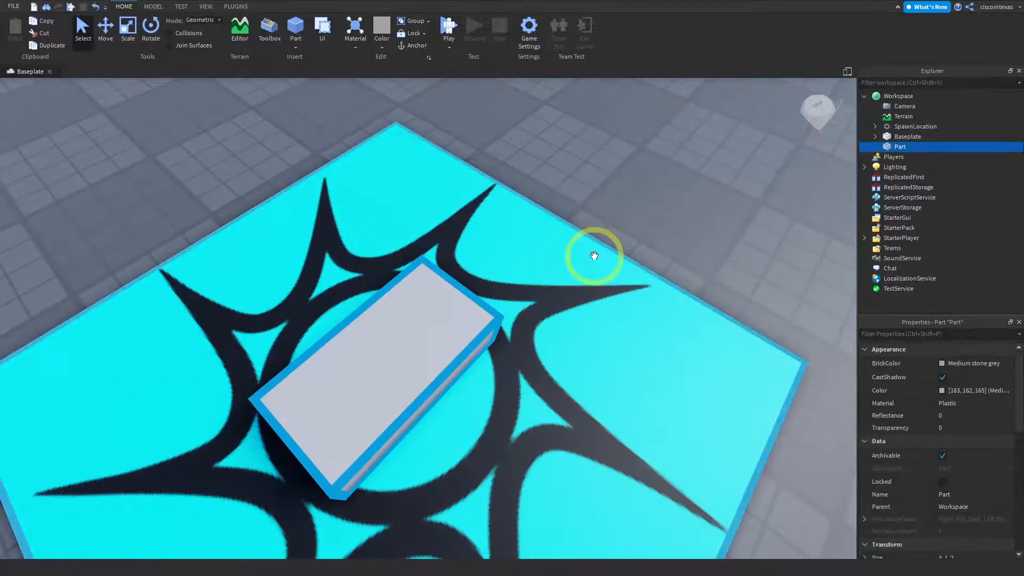
{"action": "scroll", "coordinate": [592, 298], "scroll_direction": "up", "scroll_amount": 3}
{"action": "key", "text": "e"}
{"action": "key", "text": "e"}
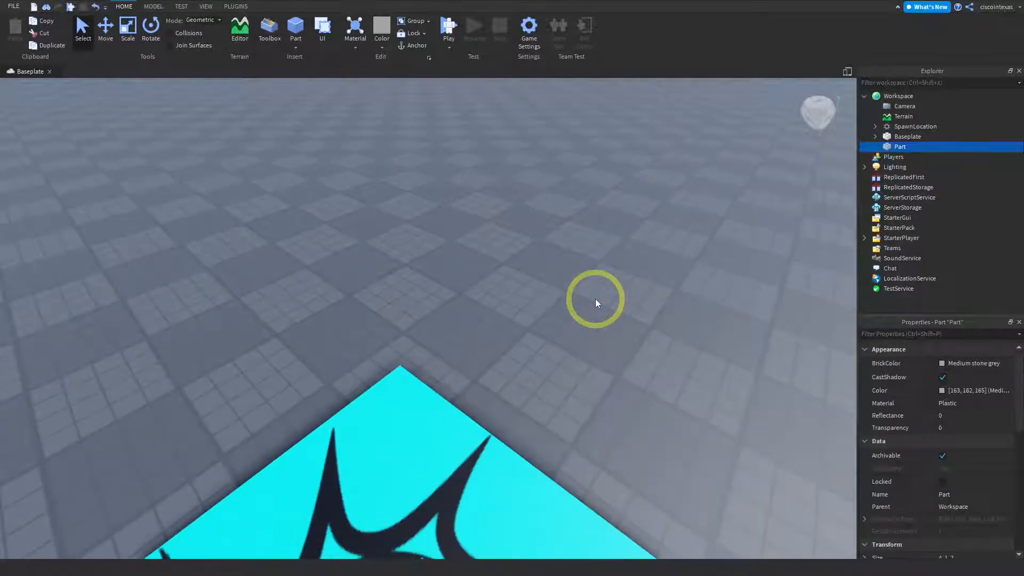
{"action": "key", "text": "q"}
{"action": "scroll", "coordinate": [595, 298], "scroll_direction": "down", "scroll_amount": 8}
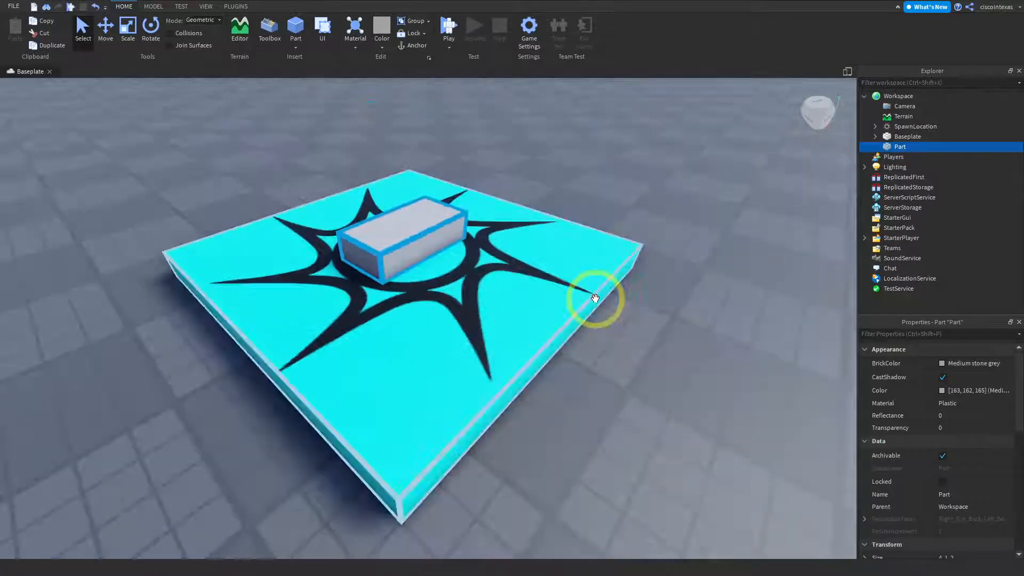
{"action": "scroll", "coordinate": [541, 229], "scroll_direction": "up", "scroll_amount": 4}
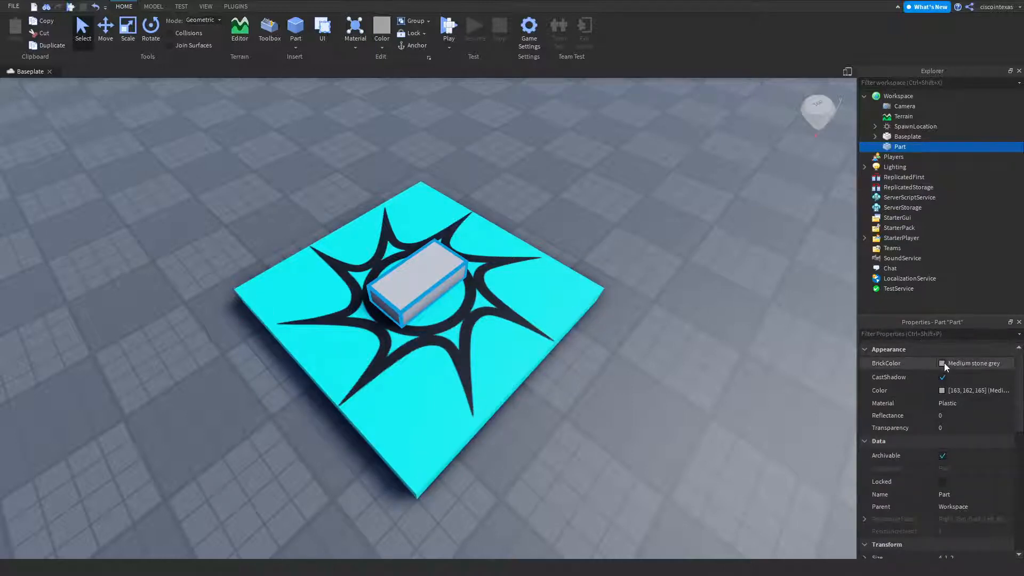
Set the block's BrickColor to Pink
{"action": "left_click", "coordinate": [891, 364]}
{"action": "left_click", "coordinate": [896, 401]}
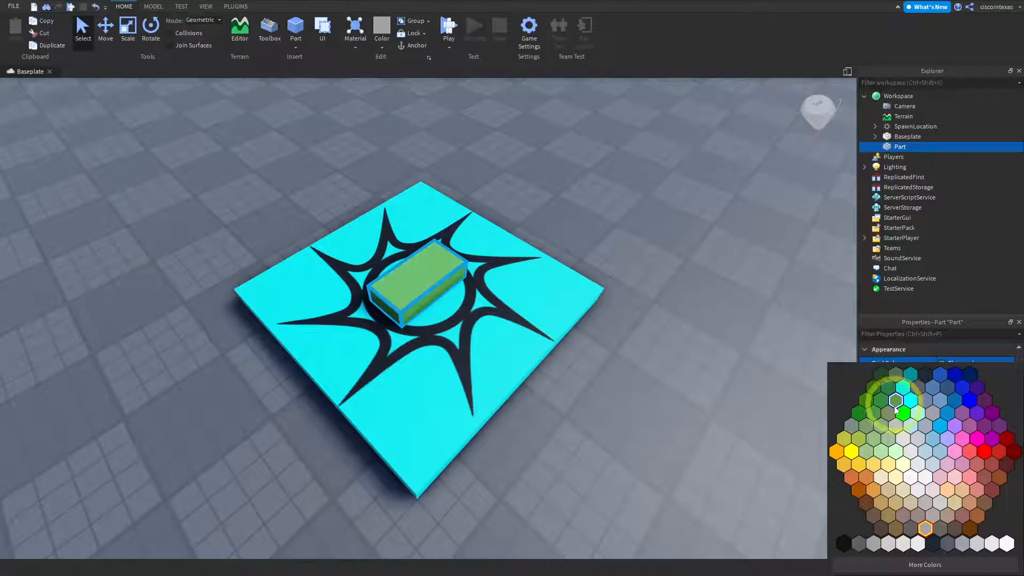
{"action": "left_click", "coordinate": [960, 438]}
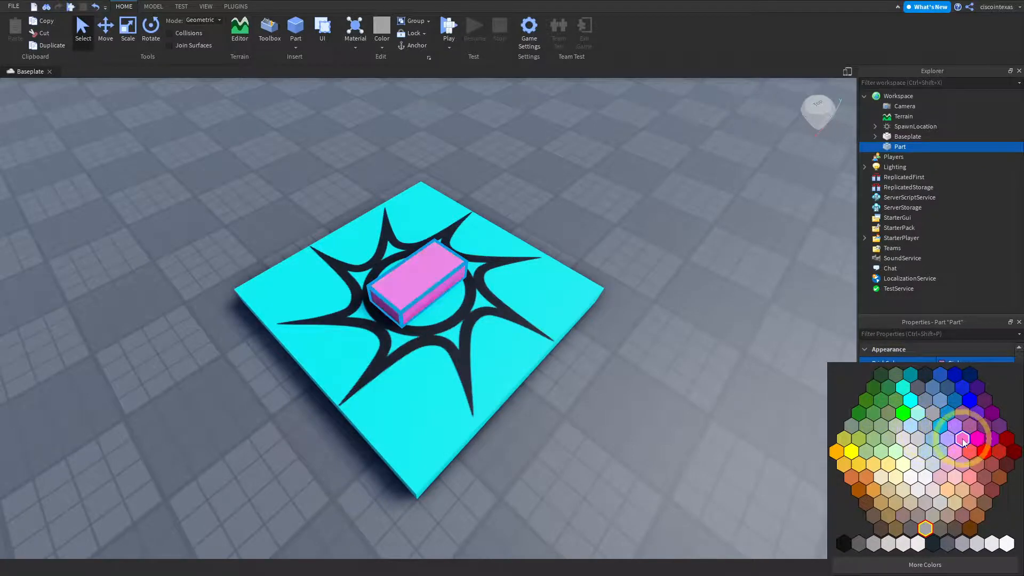
{"action": "left_click", "coordinate": [962, 438]}
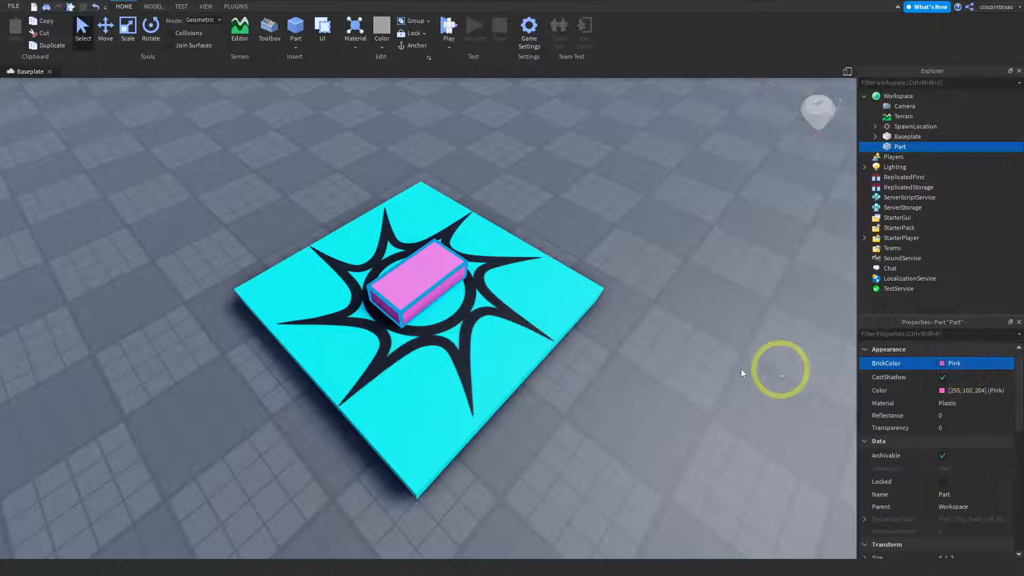
Recolour the selected block to Persimmon and clear the selection
{"action": "left_click", "coordinate": [383, 48]}
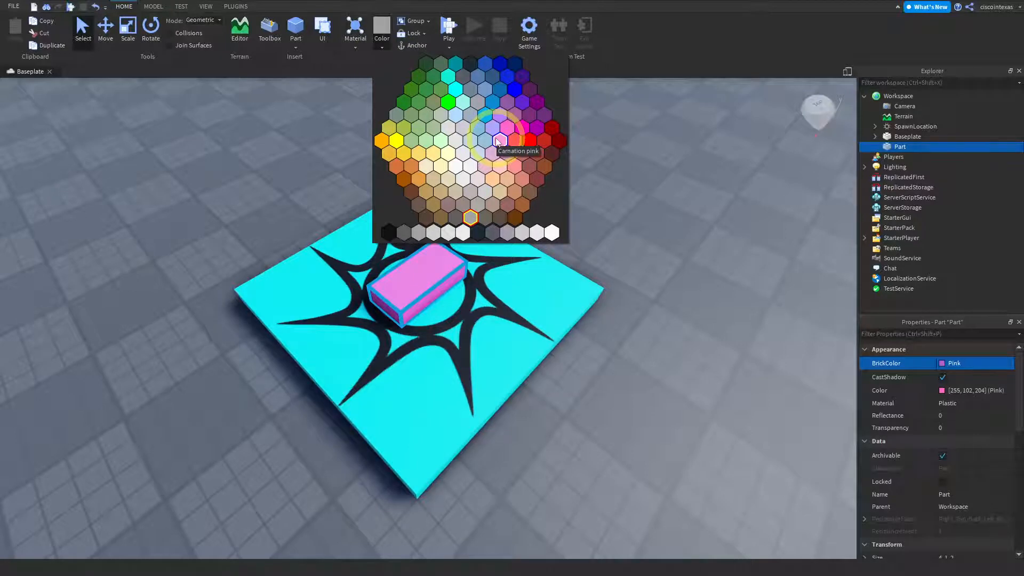
{"action": "left_click", "coordinate": [515, 142]}
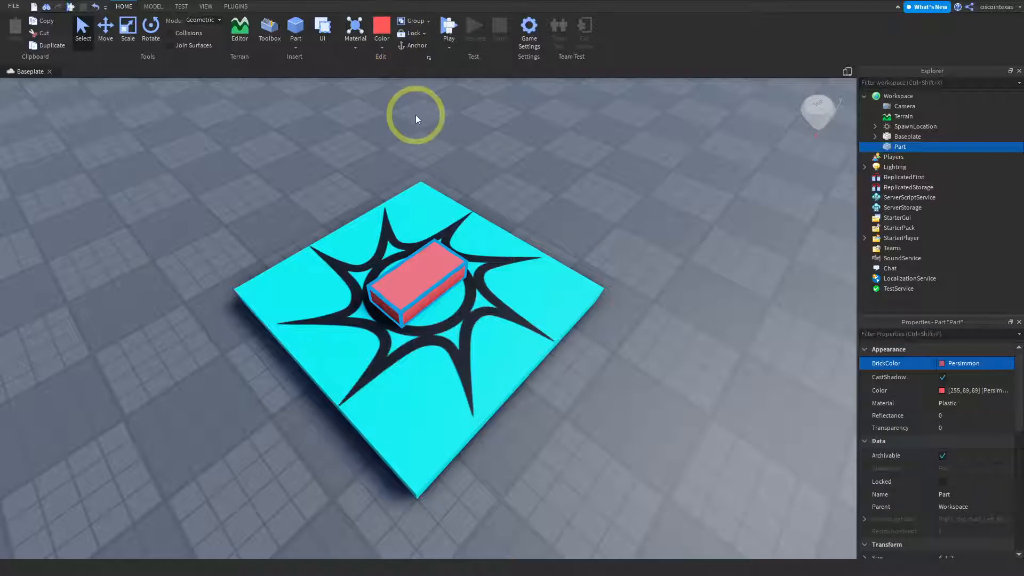
{"action": "left_click", "coordinate": [423, 277]}
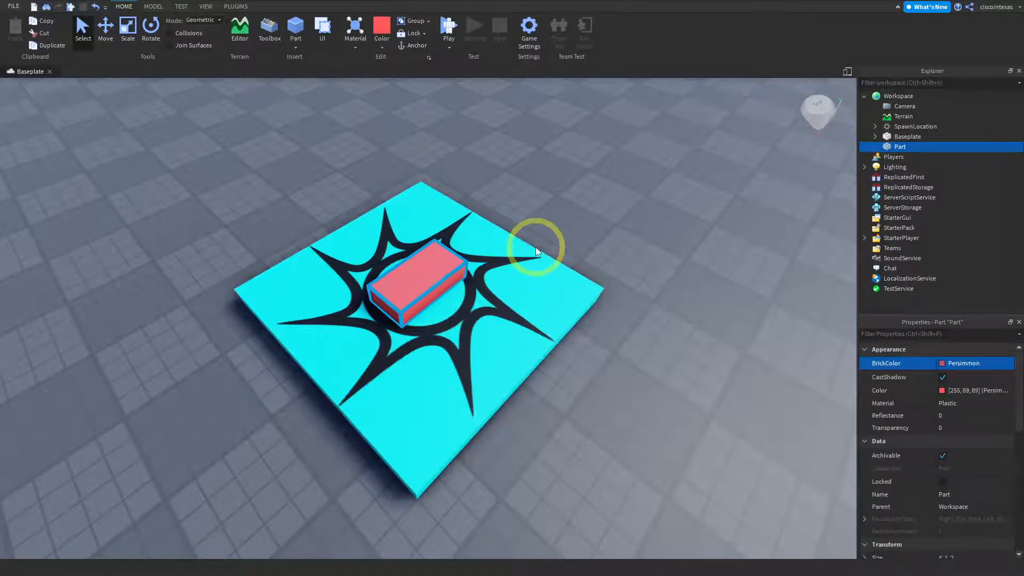
{"action": "right_click", "coordinate": [394, 142]}
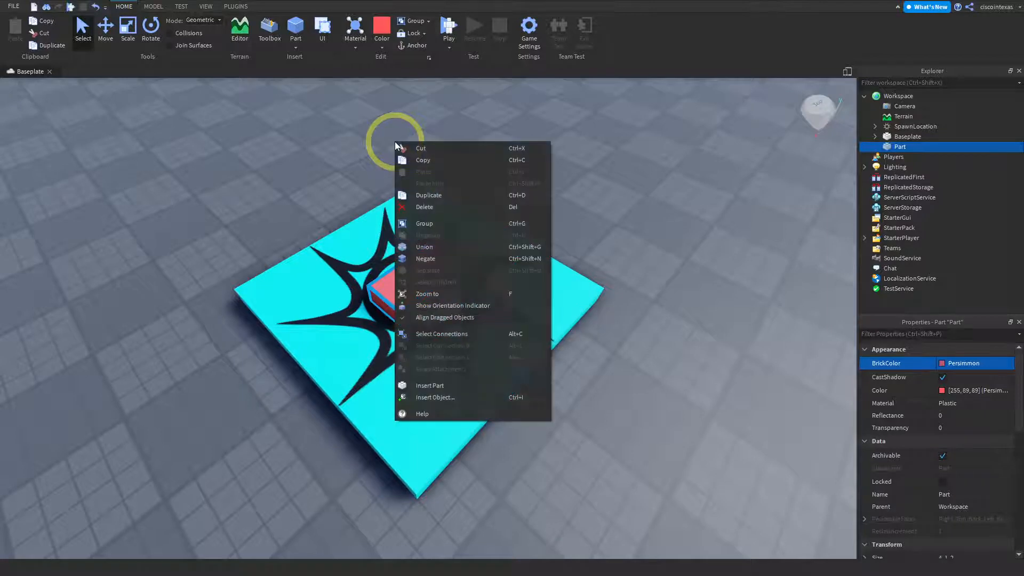
{"action": "left_click", "coordinate": [371, 116]}
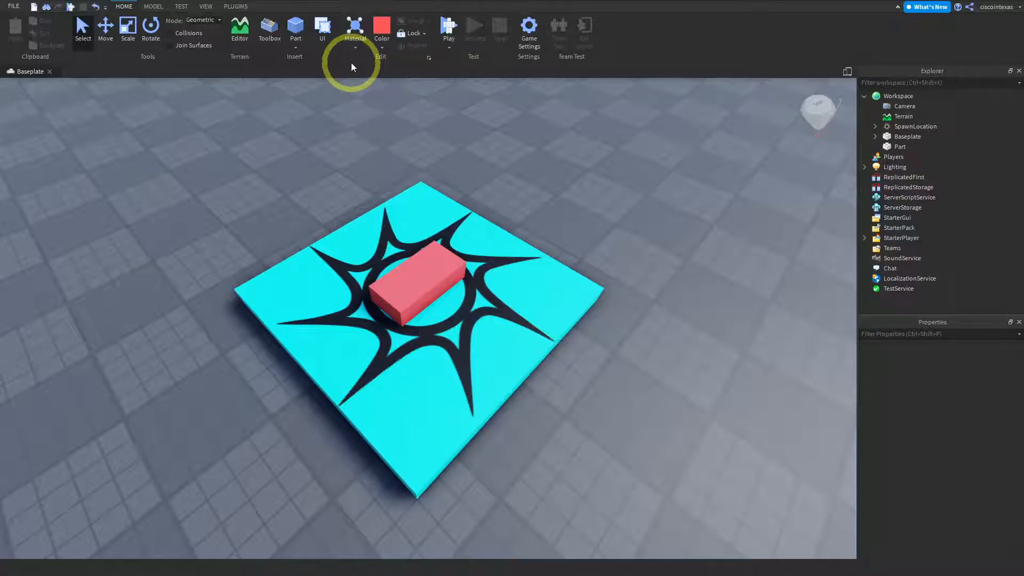
Select the block on the spawn location and apply the Cobblestone material to it
{"action": "left_click", "coordinate": [355, 47]}
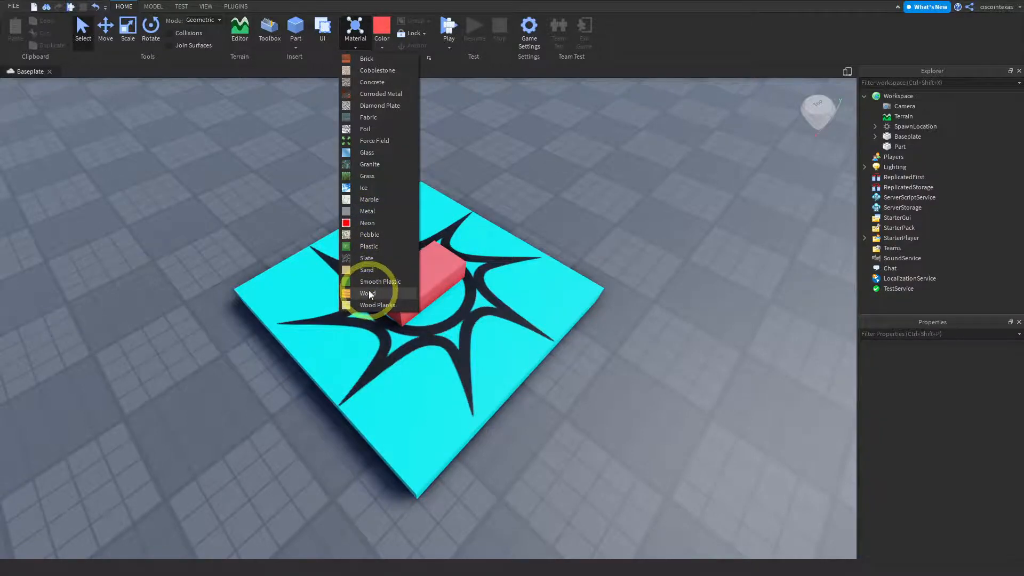
{"action": "left_click", "coordinate": [373, 71]}
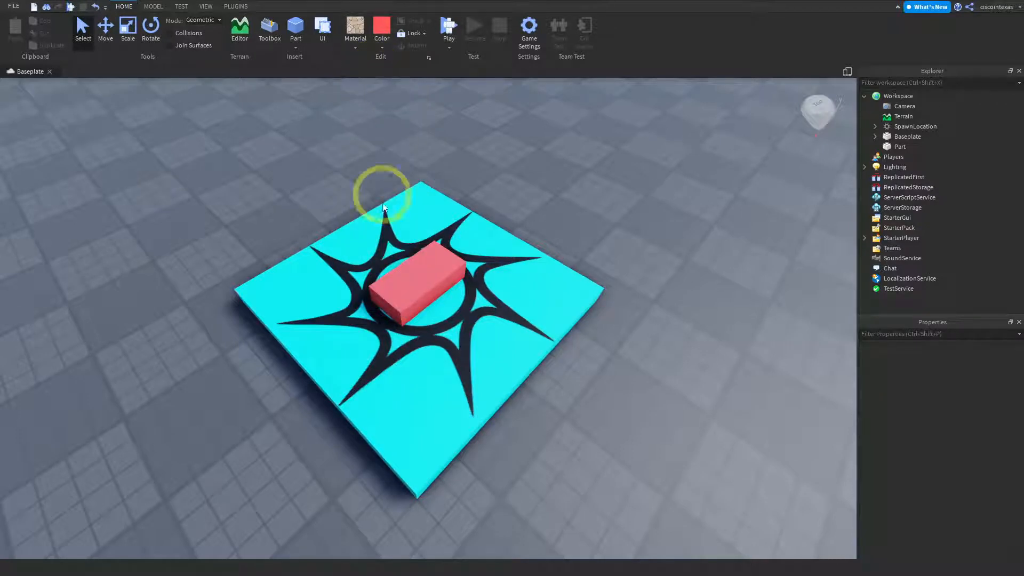
{"action": "left_click", "coordinate": [421, 274]}
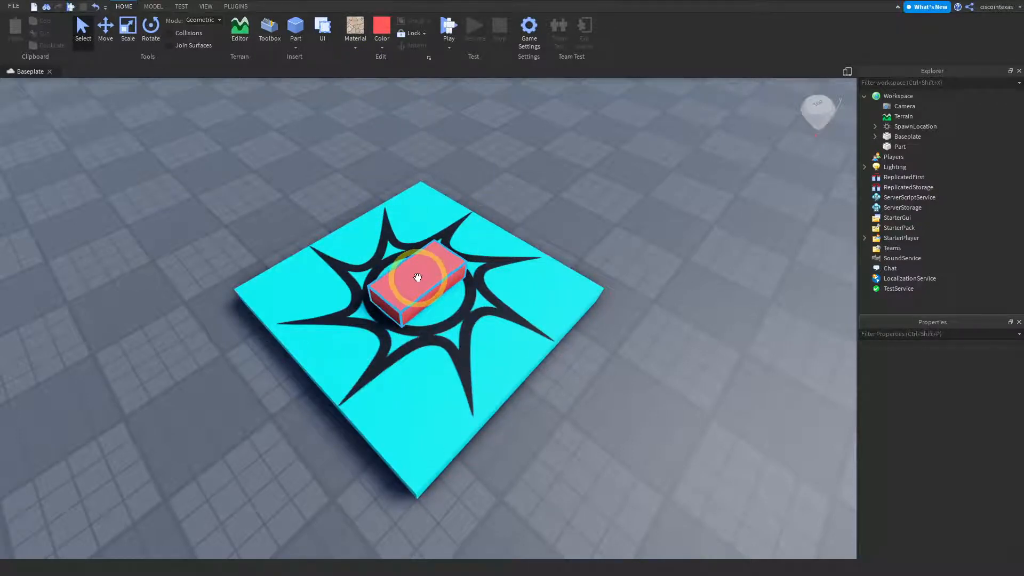
{"action": "left_click", "coordinate": [353, 47]}
{"action": "left_click", "coordinate": [373, 71]}
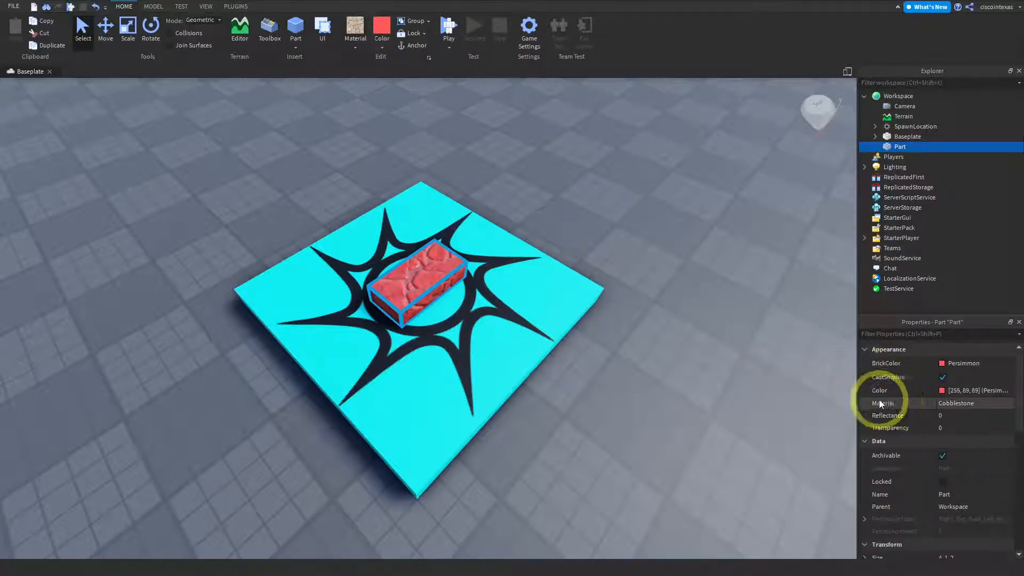
Try Glass and Brick as the block's material and set it back to Cobblestone
{"action": "left_click", "coordinate": [966, 404]}
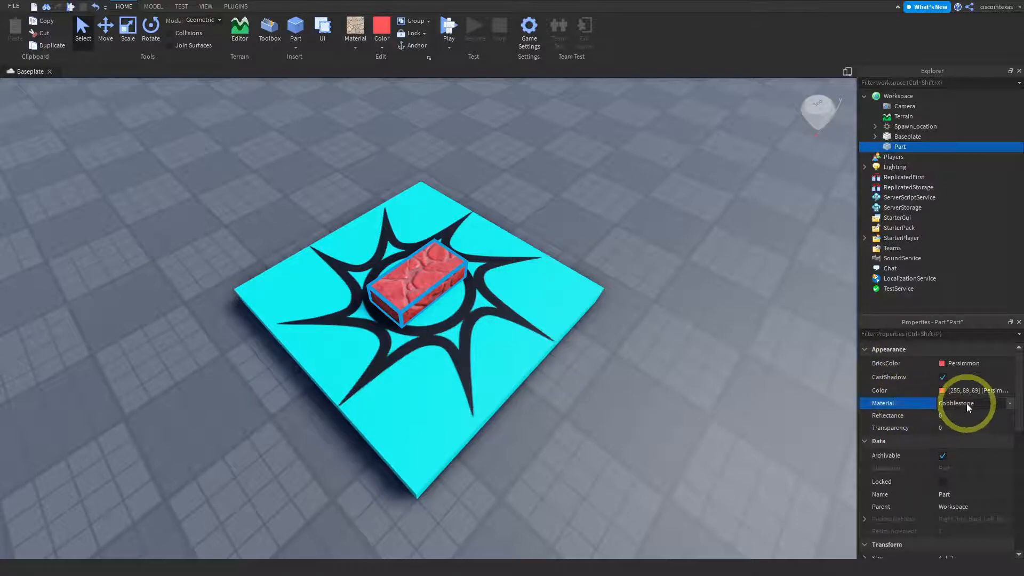
{"action": "left_click", "coordinate": [966, 404]}
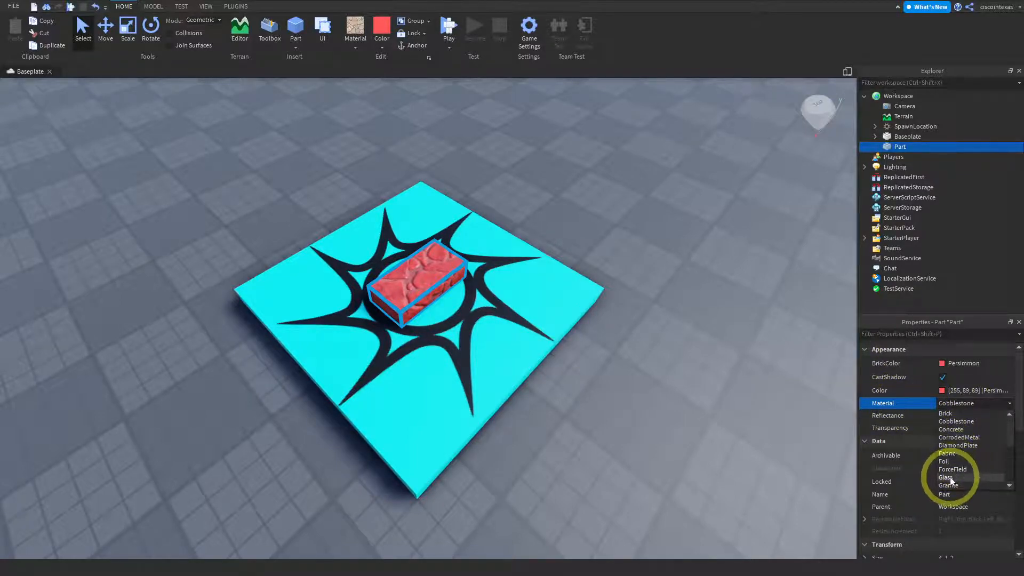
{"action": "left_click", "coordinate": [950, 477]}
{"action": "left_click", "coordinate": [958, 404]}
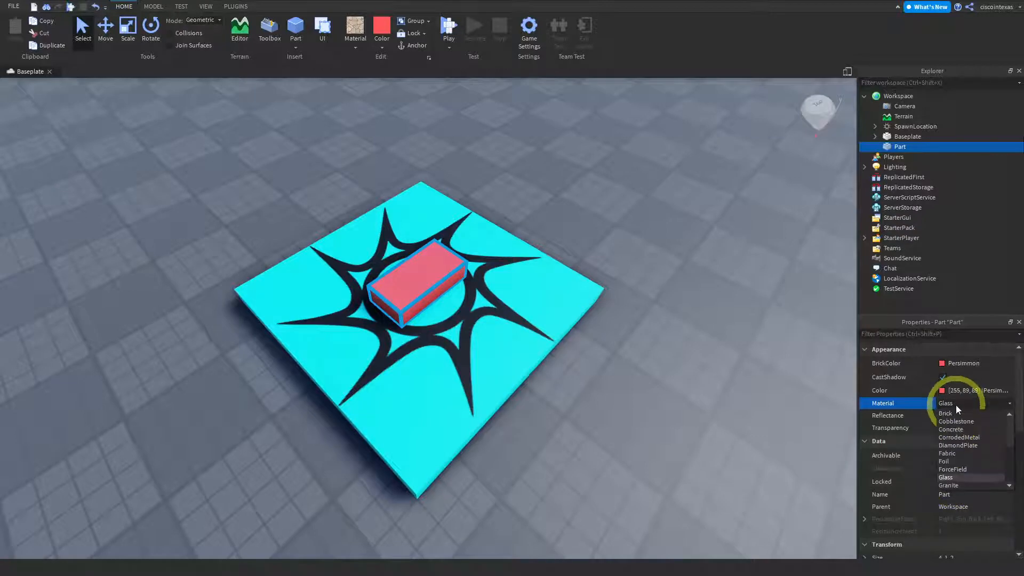
{"action": "left_click", "coordinate": [958, 414]}
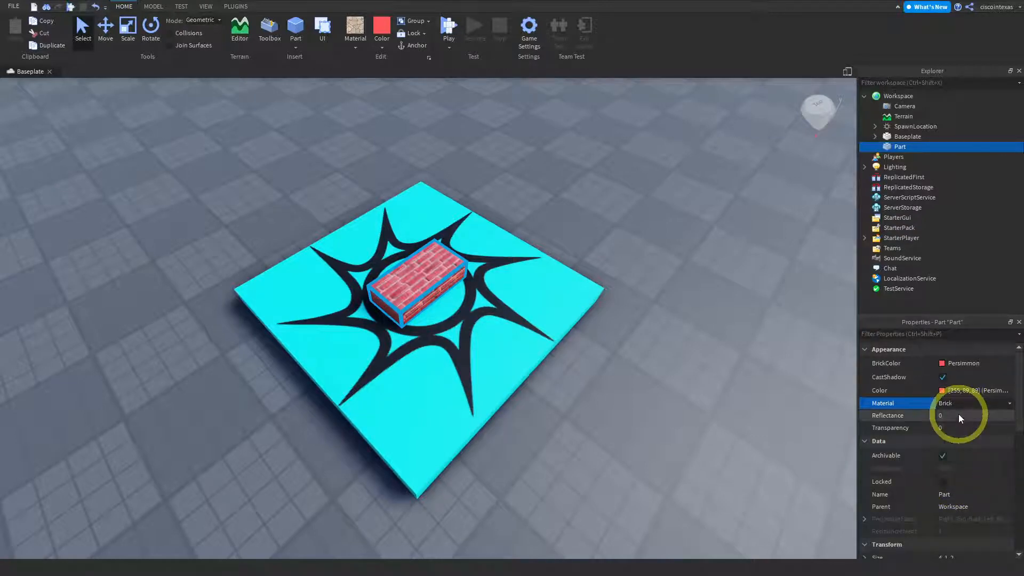
{"action": "left_click", "coordinate": [958, 403]}
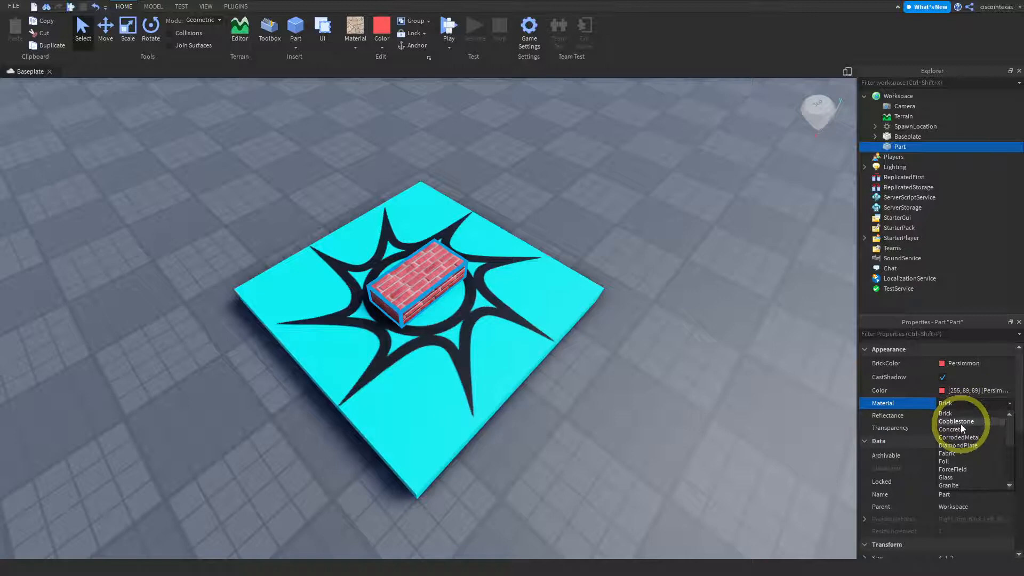
{"action": "left_click", "coordinate": [960, 421]}
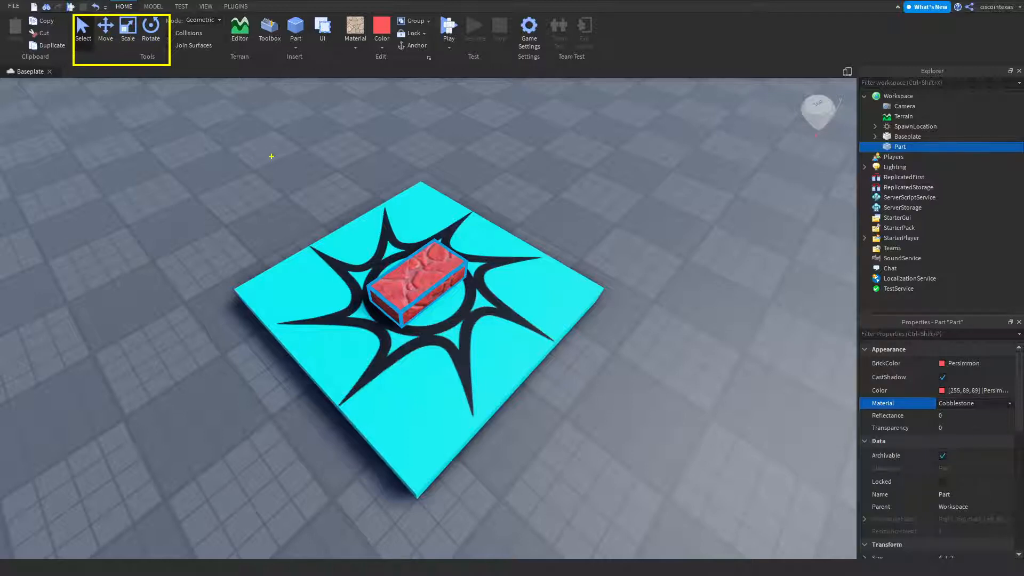
{"action": "key", "text": "Escape"}
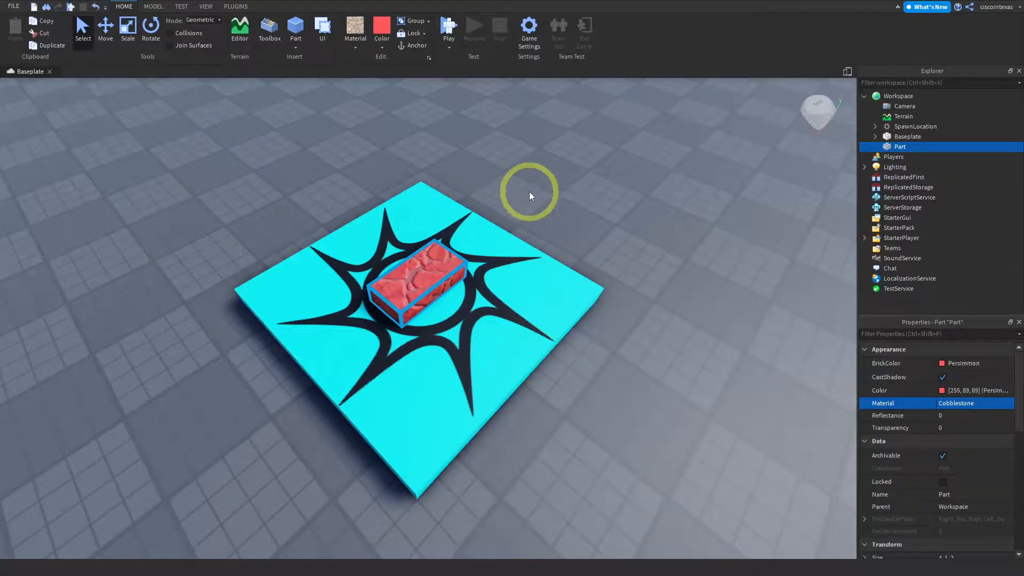
Deselect the block and widen the view to show more baseplate around the spawn location
{"action": "scroll", "coordinate": [529, 191], "scroll_direction": "down", "scroll_amount": 5}
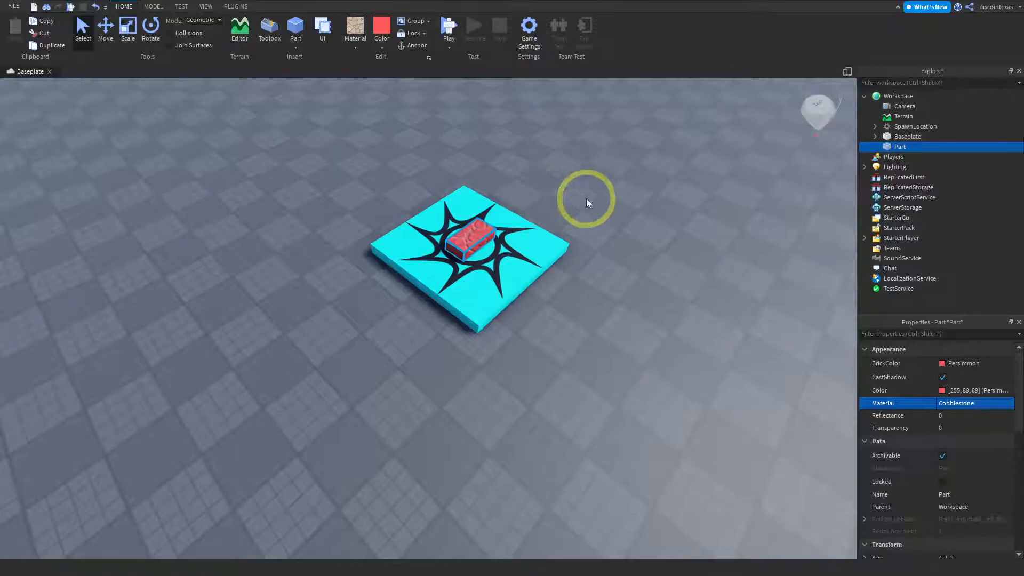
{"action": "left_click", "coordinate": [567, 194]}
{"action": "key", "text": "e"}
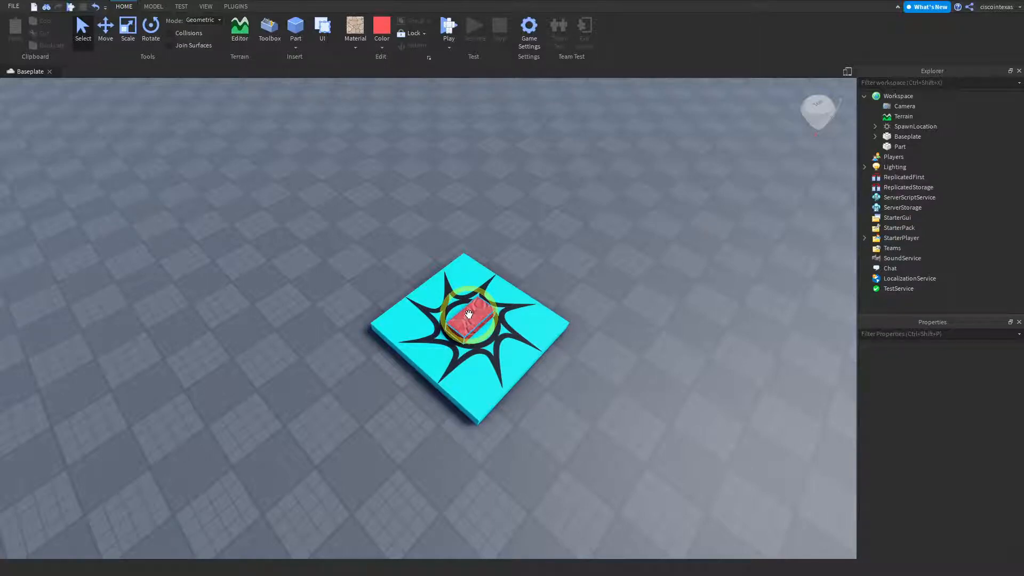
Select the block on the spawn location, move it off the pad onto the baseplate and raise it slightly
{"action": "mouse_move", "coordinate": [468, 314]}
{"action": "left_mouse_down"}
{"action": "mouse_move", "coordinate": [411, 290]}
{"action": "mouse_move", "coordinate": [414, 242]}
{"action": "mouse_move", "coordinate": [500, 251]}
{"action": "mouse_move", "coordinate": [492, 300]}
{"action": "mouse_move", "coordinate": [409, 362]}
{"action": "mouse_move", "coordinate": [426, 417]}
{"action": "mouse_move", "coordinate": [517, 437]}
{"action": "mouse_move", "coordinate": [552, 408]}
{"action": "mouse_move", "coordinate": [562, 376]}
{"action": "mouse_move", "coordinate": [560, 309]}
{"action": "mouse_move", "coordinate": [457, 309]}
{"action": "mouse_move", "coordinate": [377, 263]}
{"action": "mouse_move", "coordinate": [485, 333]}
{"action": "mouse_move", "coordinate": [402, 272]}
{"action": "mouse_move", "coordinate": [470, 331]}
{"action": "mouse_move", "coordinate": [469, 320]}
{"action": "left_mouse_up"}
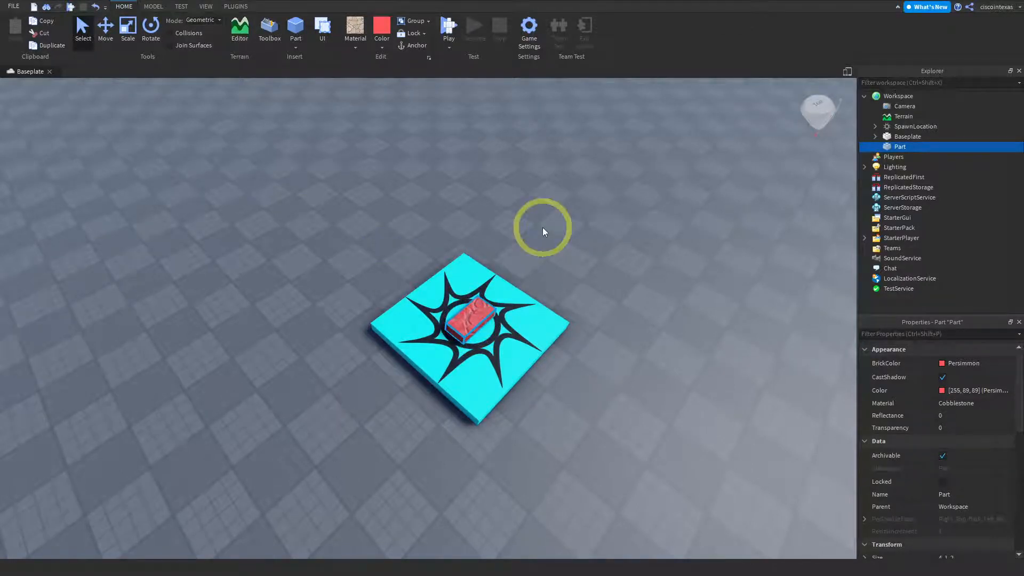
{"action": "left_click", "coordinate": [103, 43]}
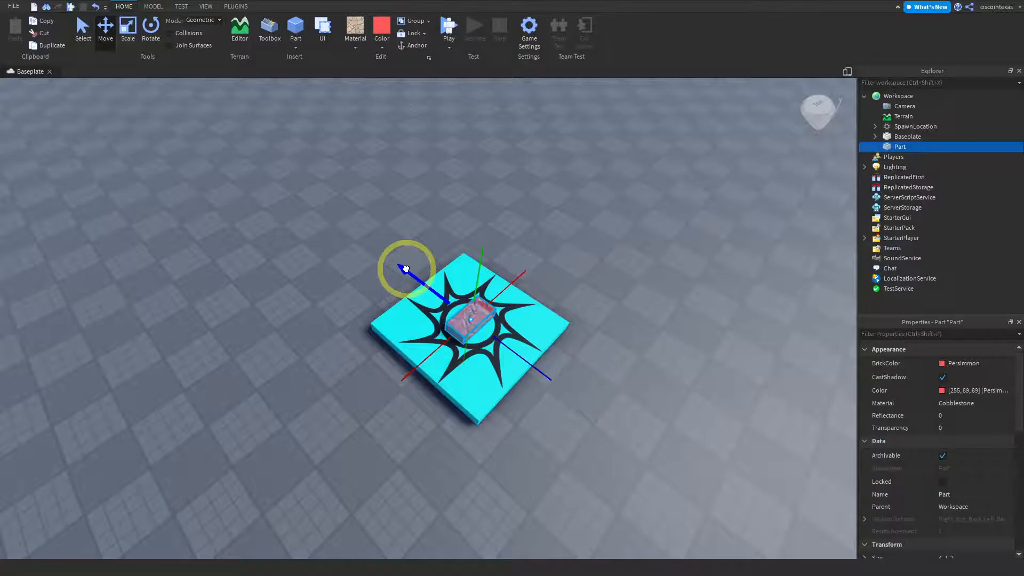
{"action": "left_click_drag", "start_coordinate": [404, 268], "coordinate": [318, 229]}
{"action": "mouse_move", "coordinate": [444, 219]}
{"action": "left_mouse_down"}
{"action": "mouse_move", "coordinate": [498, 182]}
{"action": "mouse_move", "coordinate": [366, 251]}
{"action": "mouse_move", "coordinate": [453, 216]}
{"action": "left_mouse_up"}
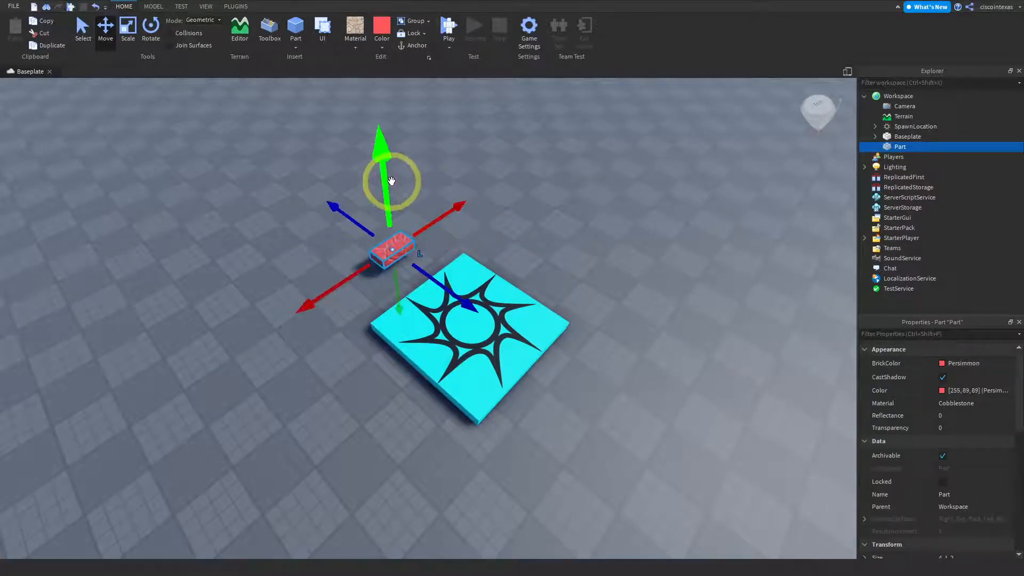
{"action": "mouse_move", "coordinate": [384, 178]}
{"action": "left_mouse_down"}
{"action": "mouse_move", "coordinate": [385, 125]}
{"action": "mouse_move", "coordinate": [379, 181]}
{"action": "mouse_move", "coordinate": [378, 155]}
{"action": "mouse_move", "coordinate": [383, 171]}
{"action": "left_mouse_up"}
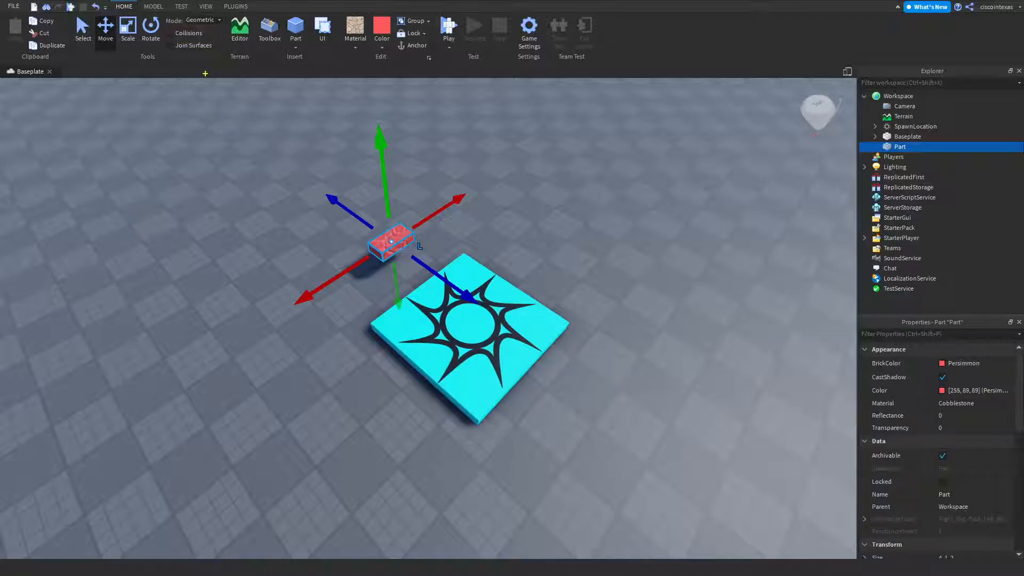
Turn on Collisions, lower the block onto the baseplate and try moving it horizontally
{"action": "left_click", "coordinate": [169, 41]}
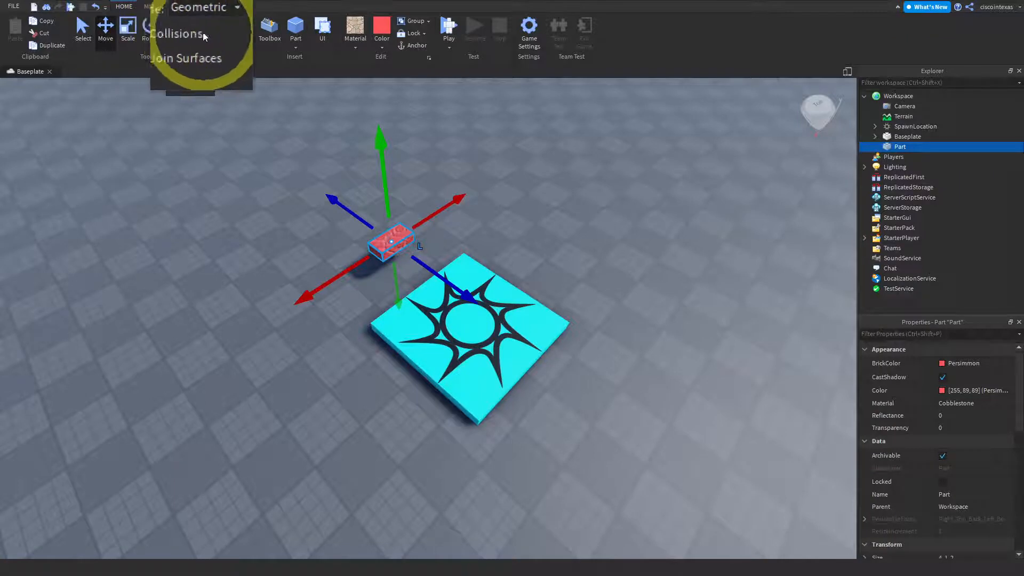
{"action": "left_click", "coordinate": [169, 34]}
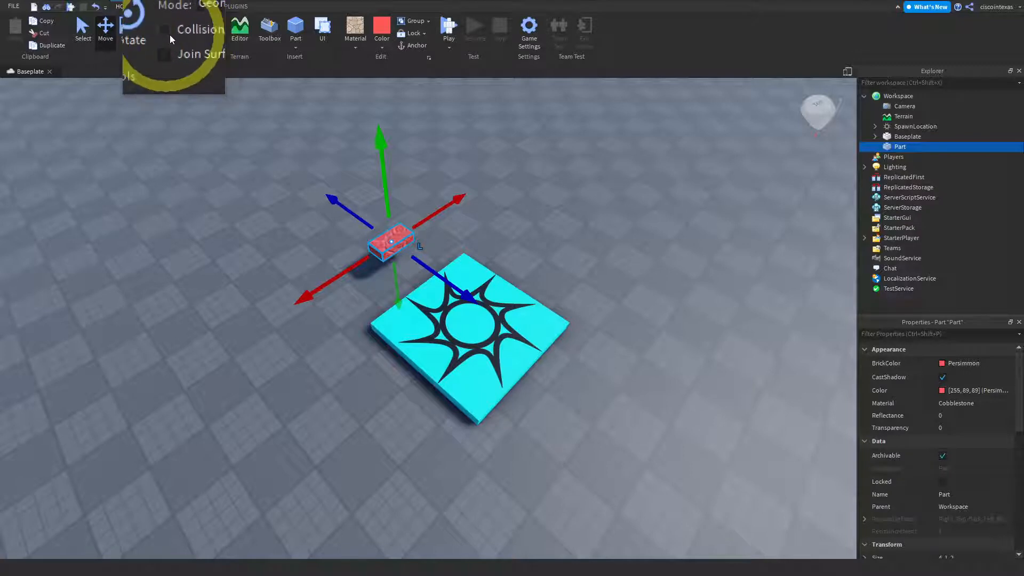
{"action": "left_click", "coordinate": [167, 36]}
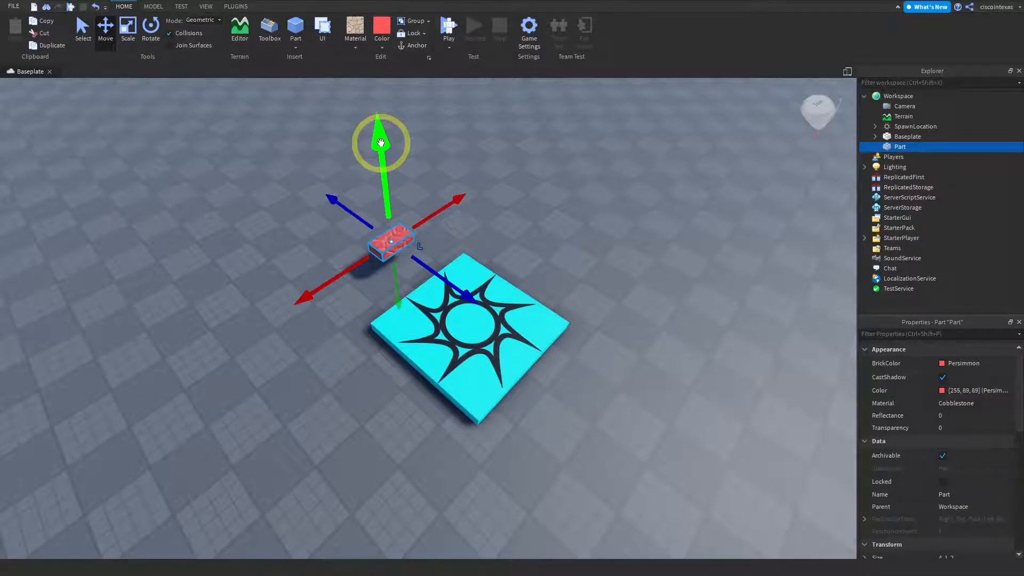
{"action": "mouse_move", "coordinate": [381, 143]}
{"action": "left_mouse_down"}
{"action": "mouse_move", "coordinate": [376, 172]}
{"action": "mouse_move", "coordinate": [382, 144]}
{"action": "mouse_move", "coordinate": [380, 162]}
{"action": "left_mouse_up"}
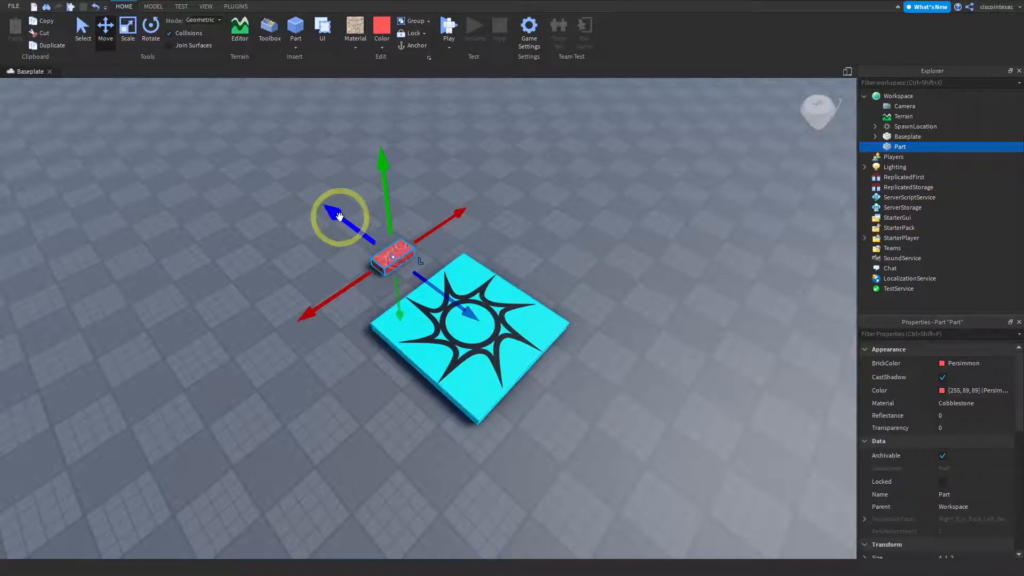
{"action": "left_click_drag", "start_coordinate": [339, 216], "coordinate": [315, 244]}
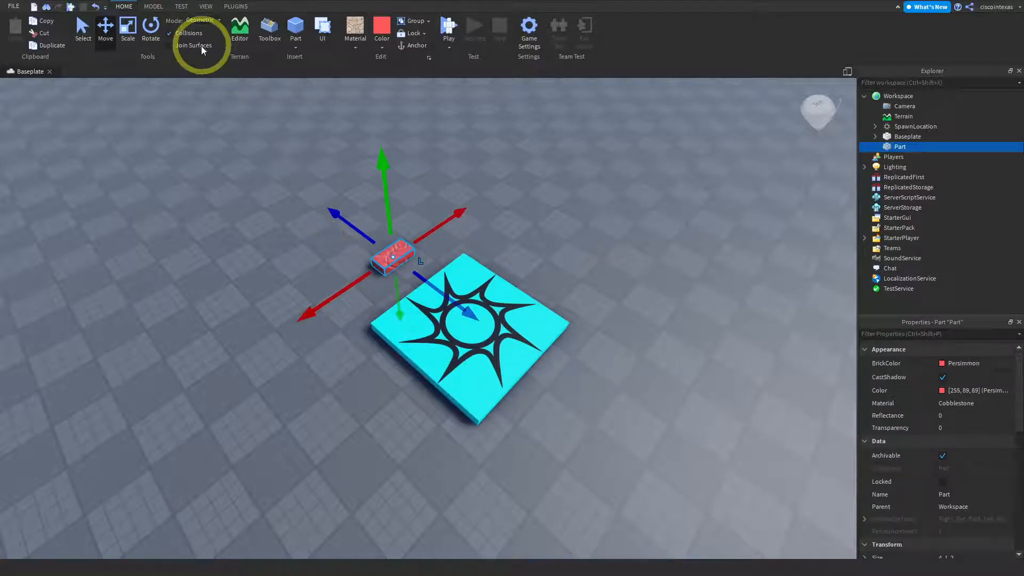
Turn off Collisions, shift the block slightly sideways and raise it above the baseplate
{"action": "left_click", "coordinate": [169, 33]}
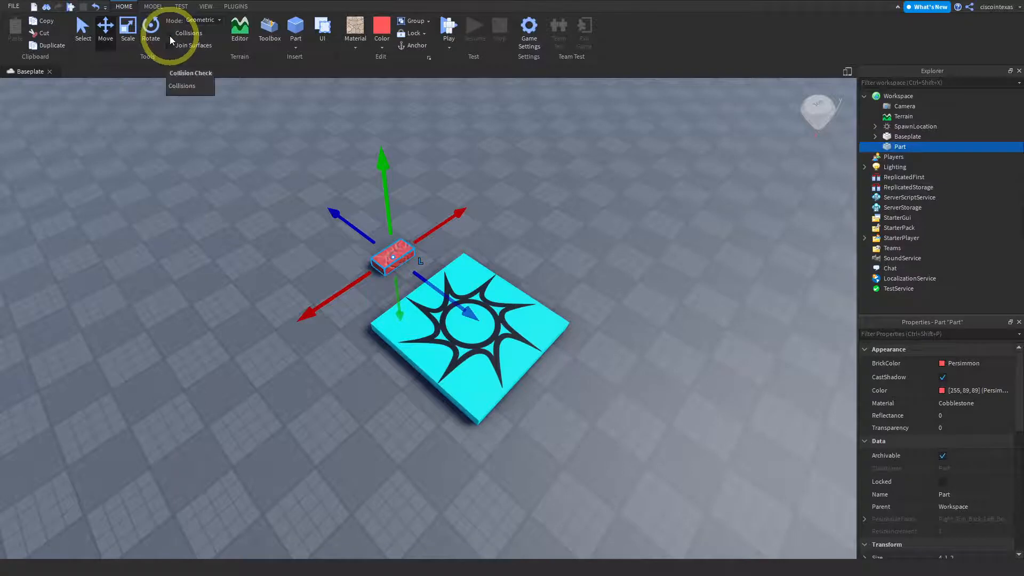
{"action": "left_click_drag", "start_coordinate": [333, 212], "coordinate": [302, 238]}
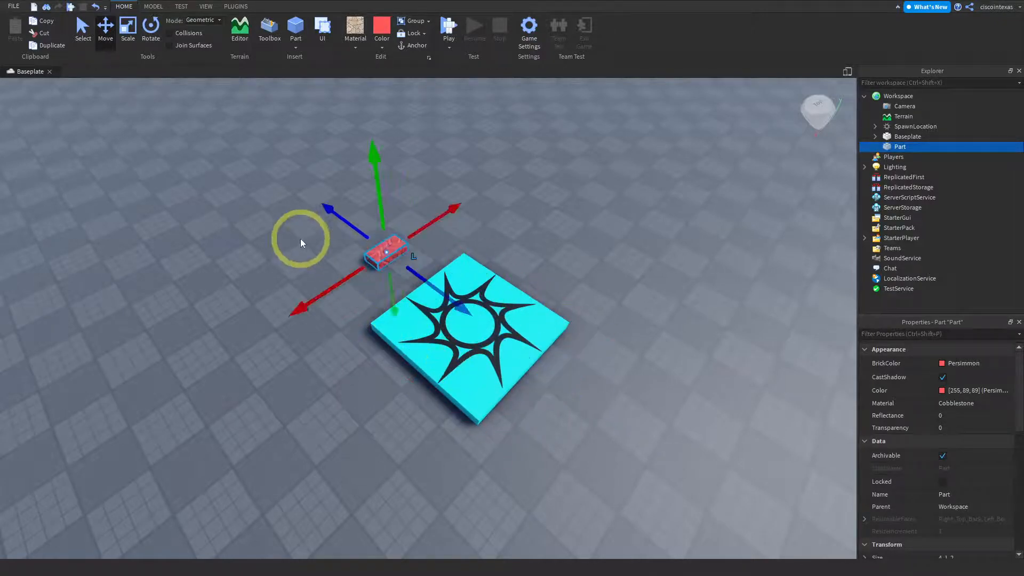
{"action": "left_click_drag", "start_coordinate": [373, 165], "coordinate": [368, 138]}
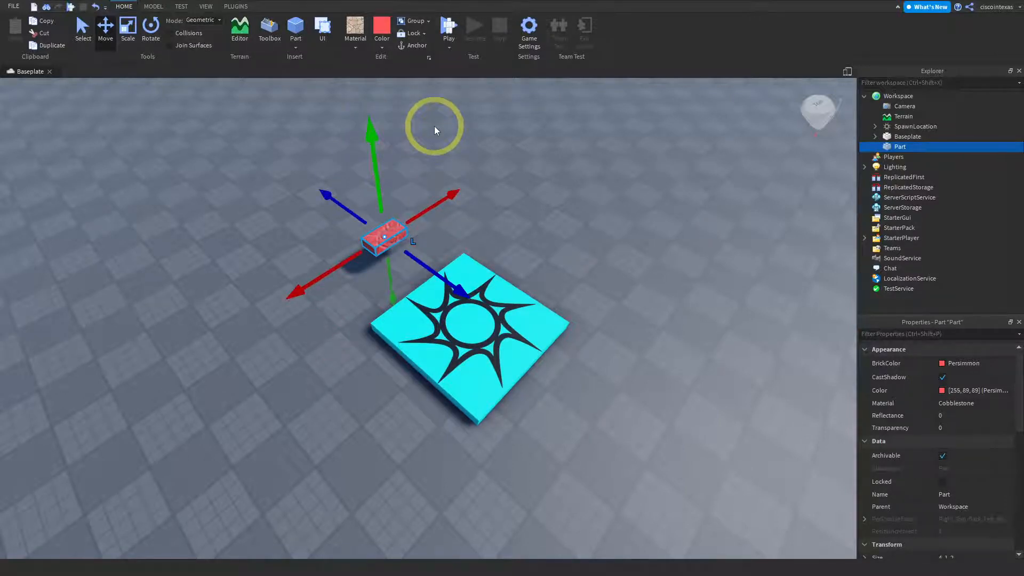
Turn Collisions back on, lower the block onto the baseplate and nudge it back beside the spawn location
{"action": "left_click", "coordinate": [171, 33]}
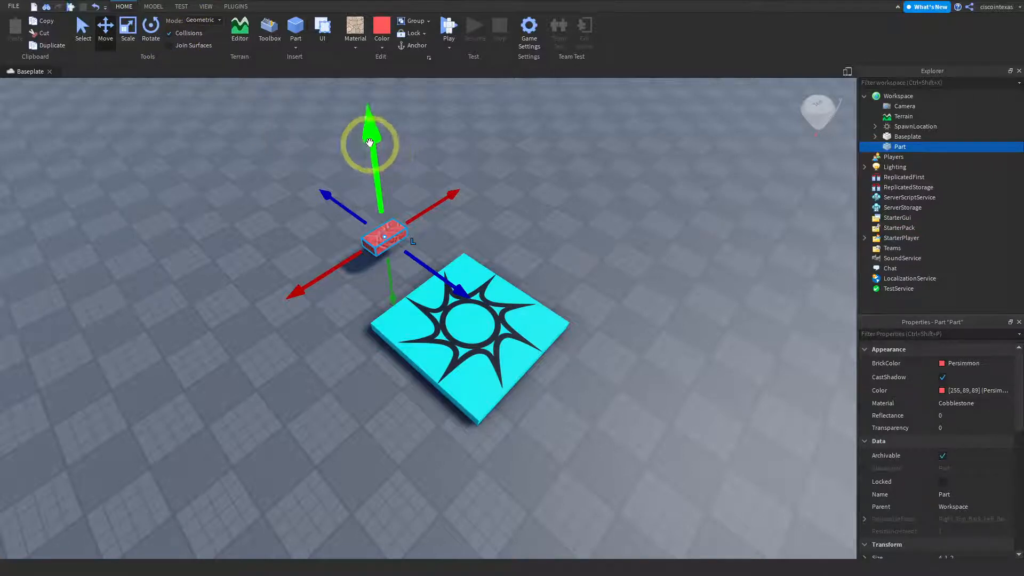
{"action": "left_click_drag", "start_coordinate": [368, 143], "coordinate": [372, 154]}
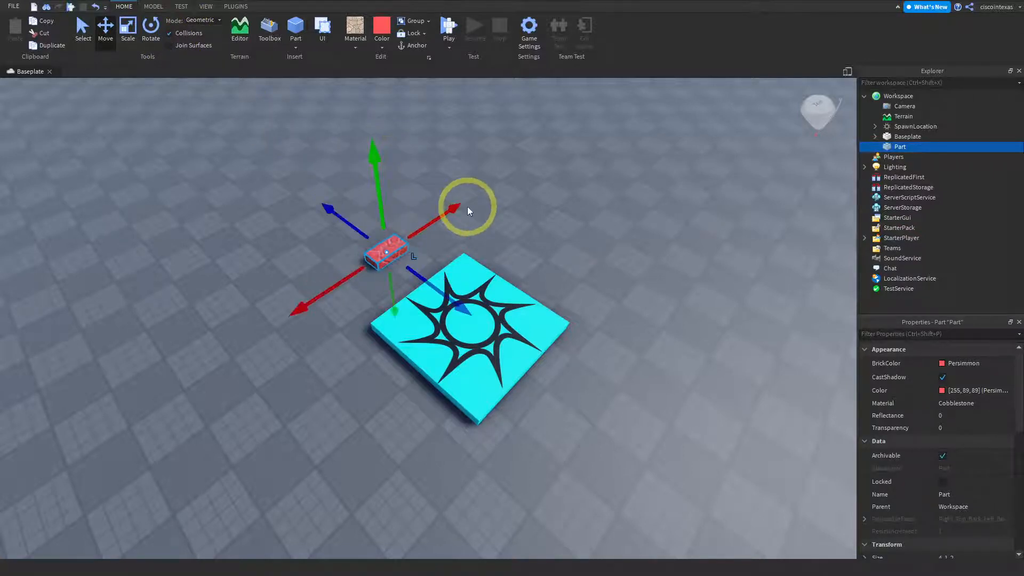
{"action": "mouse_move", "coordinate": [462, 210]}
{"action": "left_mouse_down"}
{"action": "mouse_move", "coordinate": [441, 214]}
{"action": "mouse_move", "coordinate": [455, 211]}
{"action": "left_mouse_up"}
{"action": "left_click_drag", "start_coordinate": [330, 206], "coordinate": [336, 213]}
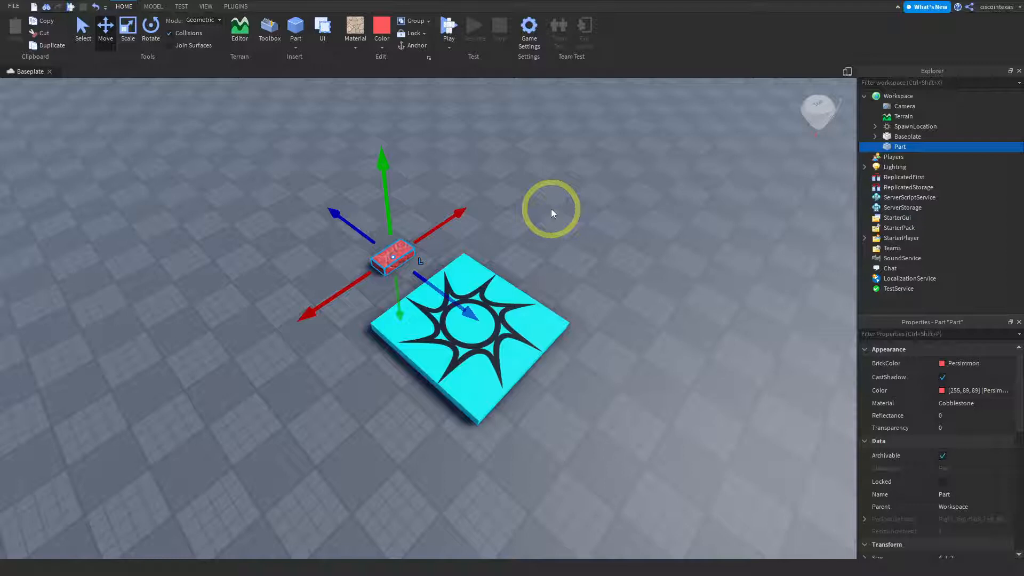
Scale the block beside the spawn location into a flat slab about 12 long and 5 wide
{"action": "left_click", "coordinate": [120, 40]}
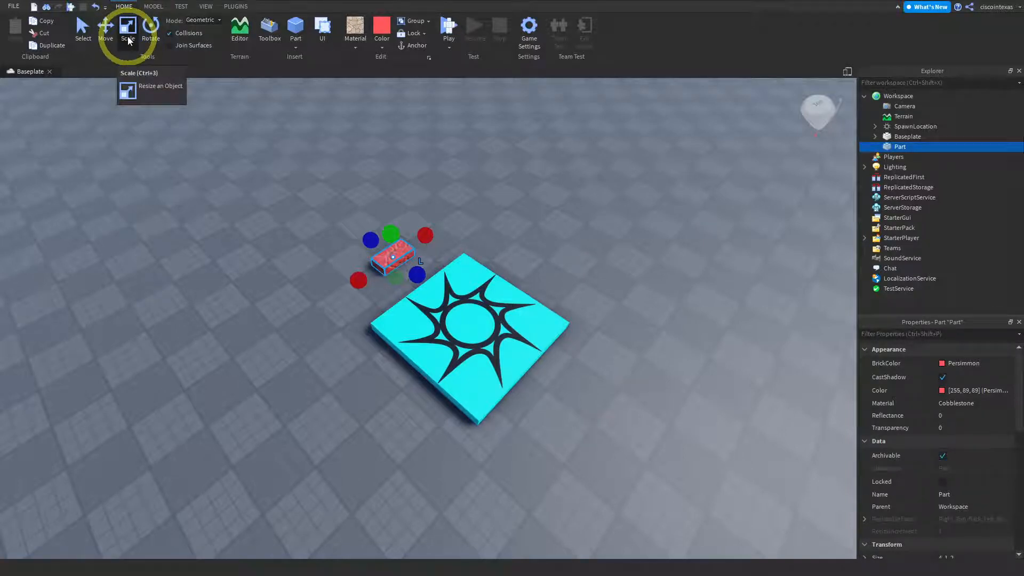
{"action": "left_click", "coordinate": [476, 136]}
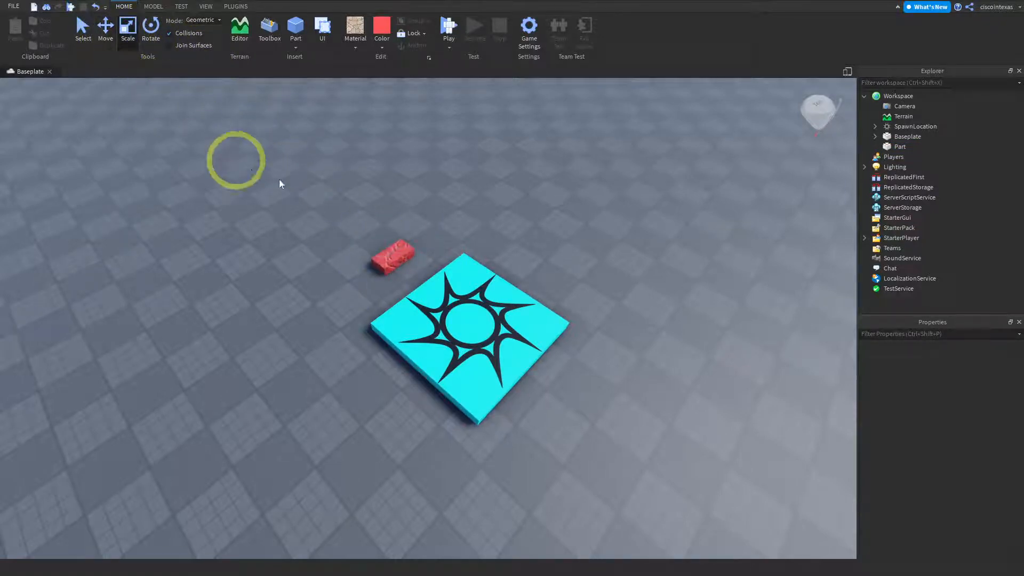
{"action": "left_click", "coordinate": [395, 255]}
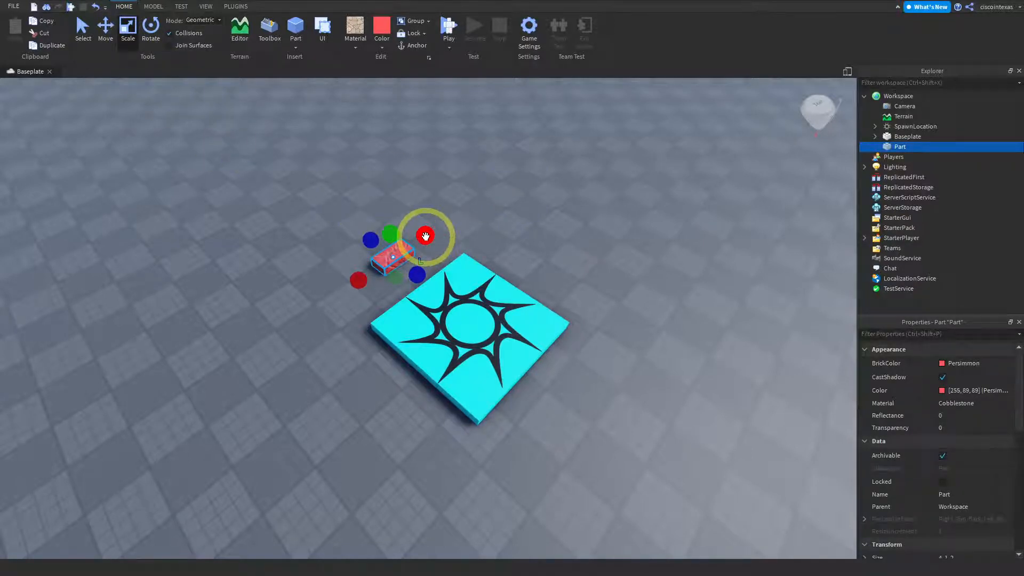
{"action": "mouse_move", "coordinate": [425, 236]}
{"action": "left_mouse_down"}
{"action": "mouse_move", "coordinate": [521, 171]}
{"action": "mouse_move", "coordinate": [425, 231]}
{"action": "mouse_move", "coordinate": [467, 211]}
{"action": "mouse_move", "coordinate": [437, 225]}
{"action": "left_mouse_up"}
{"action": "left_click_drag", "start_coordinate": [358, 281], "coordinate": [315, 306]}
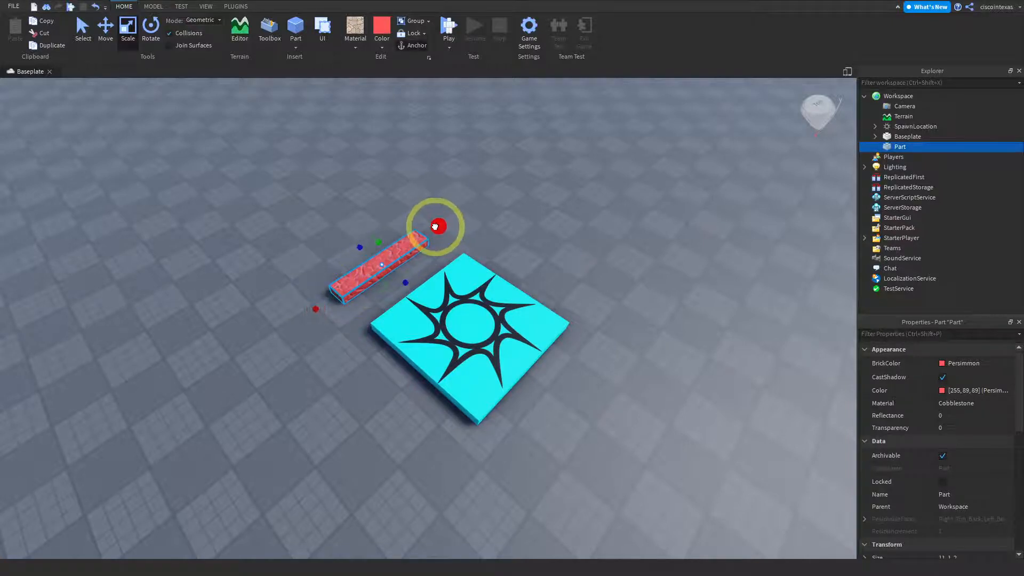
{"action": "left_click_drag", "start_coordinate": [437, 226], "coordinate": [445, 221]}
{"action": "mouse_move", "coordinate": [362, 242]}
{"action": "left_mouse_down"}
{"action": "mouse_move", "coordinate": [339, 230]}
{"action": "mouse_move", "coordinate": [375, 186]}
{"action": "mouse_move", "coordinate": [368, 194]}
{"action": "mouse_move", "coordinate": [373, 159]}
{"action": "mouse_move", "coordinate": [372, 230]}
{"action": "left_mouse_up"}
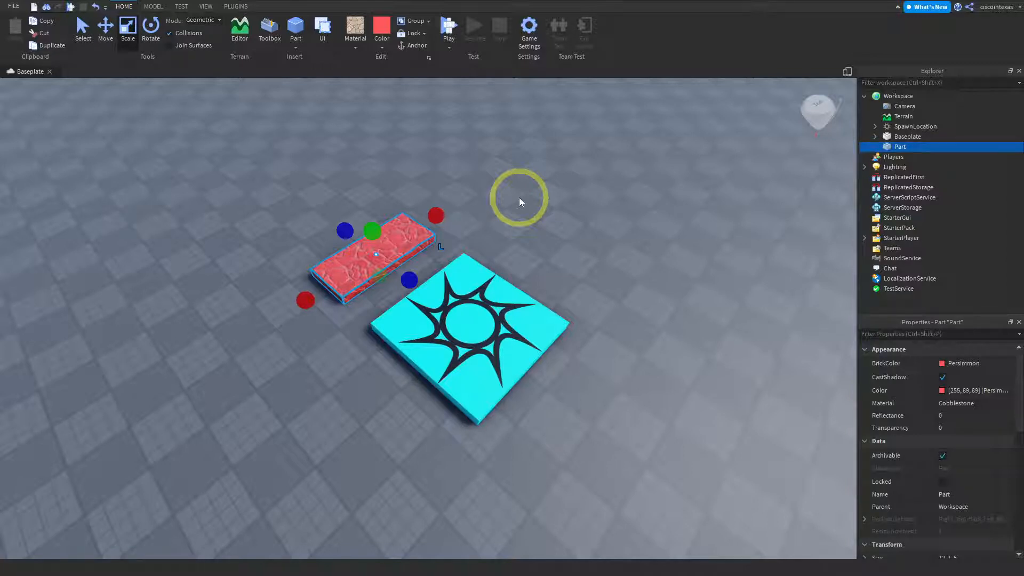
Try rotating the slab around its vertical axis and return it to its original orientation
{"action": "left_click", "coordinate": [151, 34]}
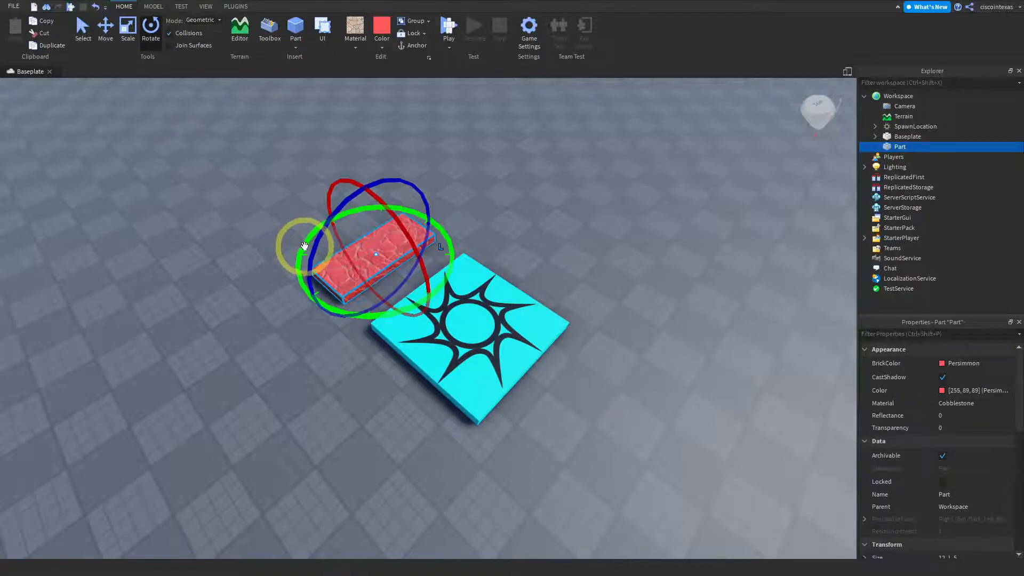
{"action": "mouse_move", "coordinate": [304, 246]}
{"action": "left_mouse_down"}
{"action": "mouse_move", "coordinate": [314, 292]}
{"action": "mouse_move", "coordinate": [300, 266]}
{"action": "mouse_move", "coordinate": [319, 223]}
{"action": "mouse_move", "coordinate": [299, 264]}
{"action": "left_mouse_up"}
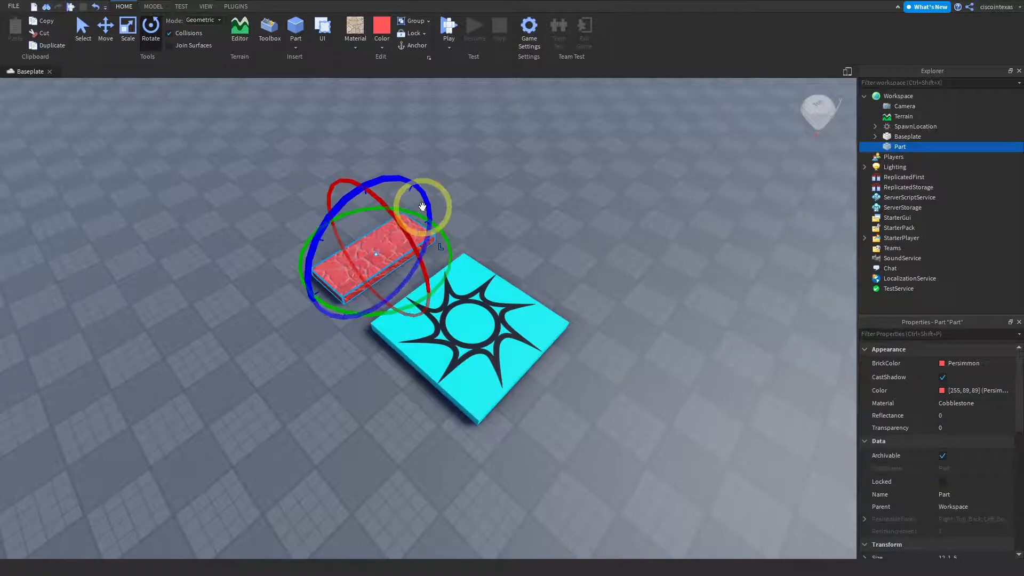
{"action": "left_click_drag", "start_coordinate": [451, 237], "coordinate": [469, 177]}
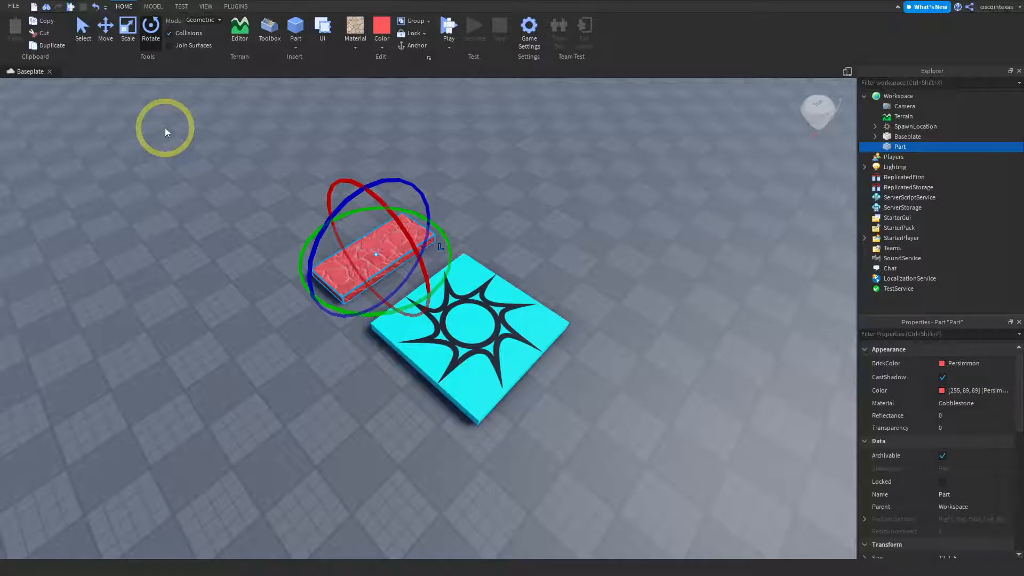
Duplicate the red cobblestone slab beside the spawn location
{"action": "left_click", "coordinate": [105, 34]}
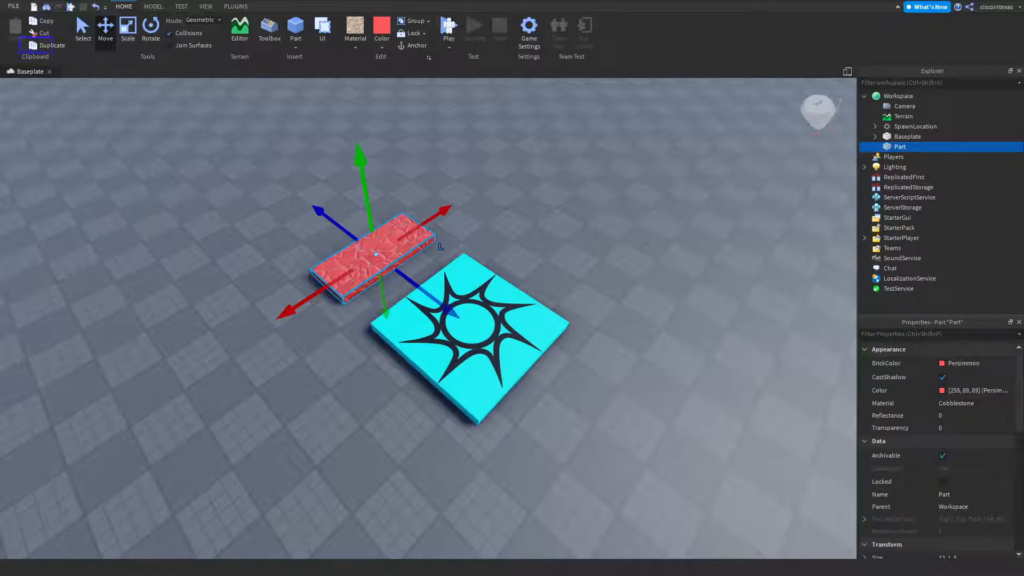
{"action": "left_click_drag", "start_coordinate": [69, 57], "coordinate": [74, 58], "text": "ctrl"}
{"action": "key", "text": "Escape"}
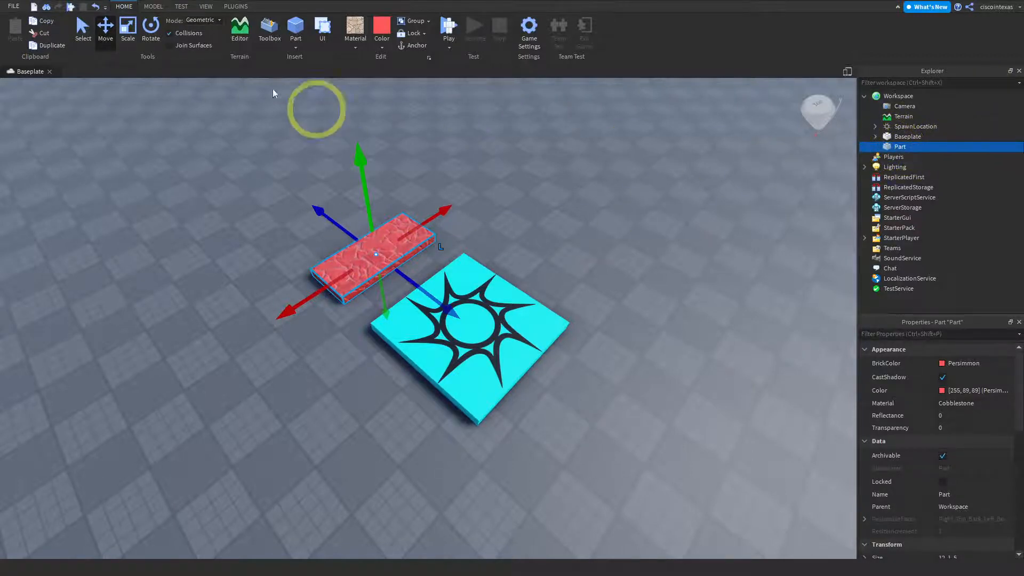
{"action": "left_click", "coordinate": [43, 46]}
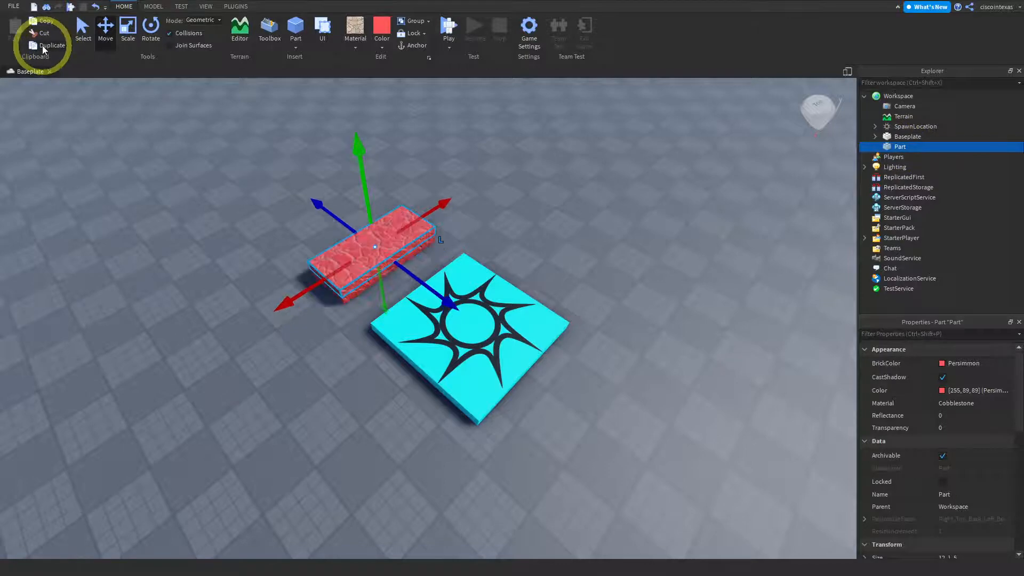
Move the duplicated slab off the original, away from the spawn location, leaving a gap between the two slabs
{"action": "scroll", "coordinate": [369, 232], "scroll_direction": "up", "scroll_amount": 3}
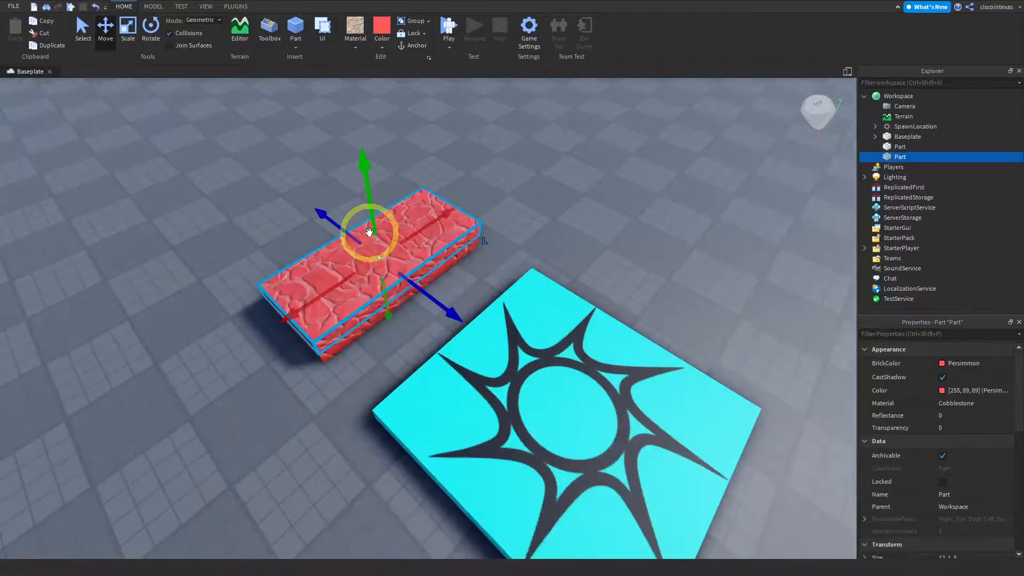
{"action": "right_click_drag", "start_coordinate": [429, 349], "coordinate": [428, 348]}
{"action": "key", "text": "e"}
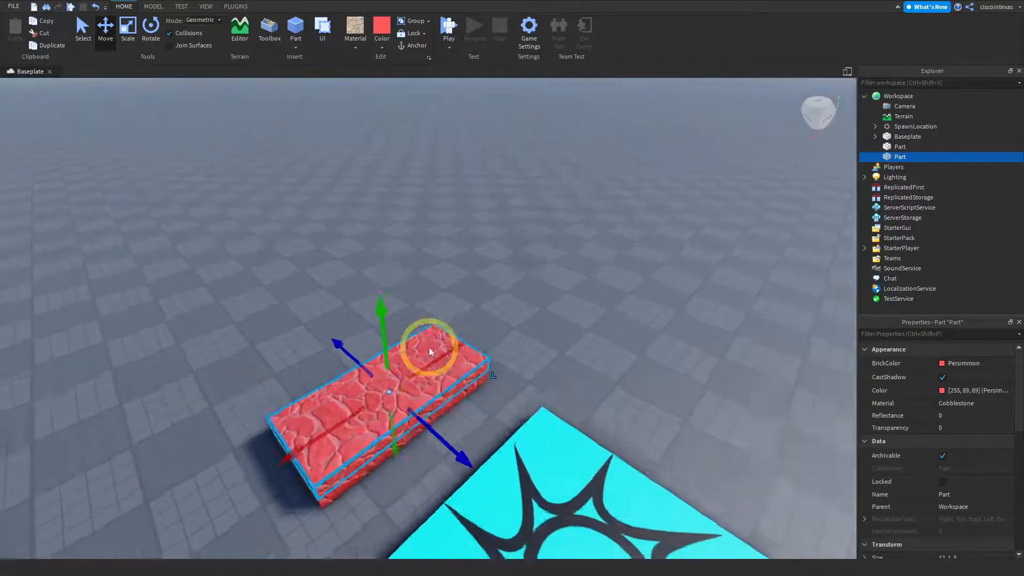
{"action": "key", "text": "q"}
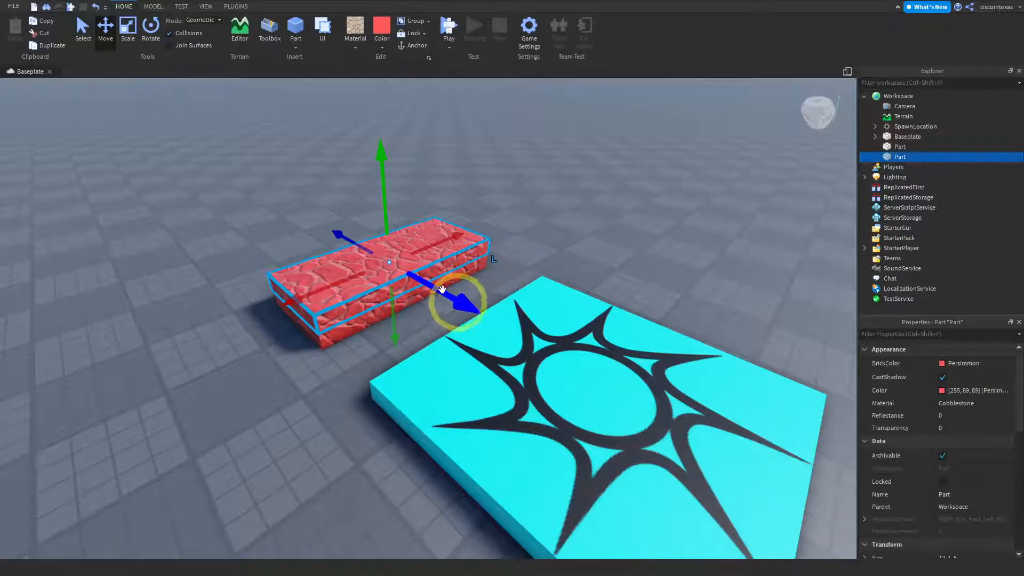
{"action": "left_click", "coordinate": [106, 43]}
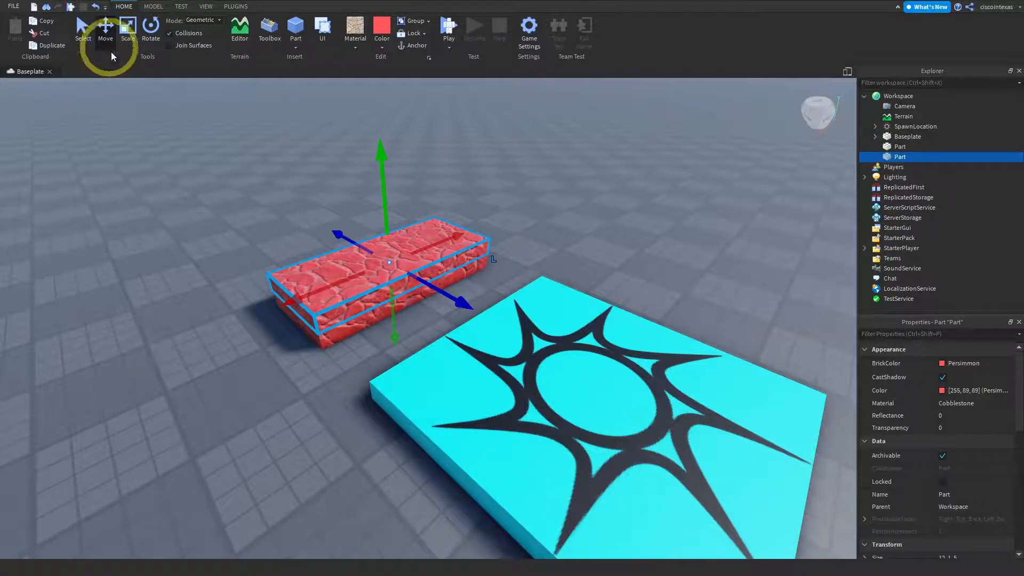
{"action": "left_click_drag", "start_coordinate": [463, 304], "coordinate": [380, 270]}
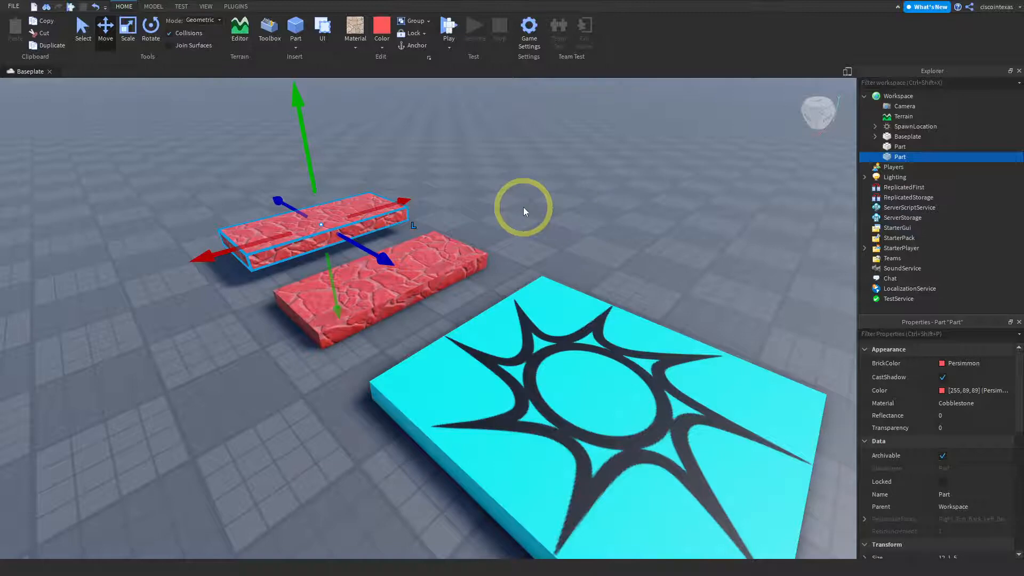
Recolour the duplicated slab to Lime green
{"action": "right_click_drag", "start_coordinate": [507, 196], "coordinate": [510, 193]}
{"action": "scroll", "coordinate": [510, 194], "scroll_direction": "down", "scroll_amount": 5}
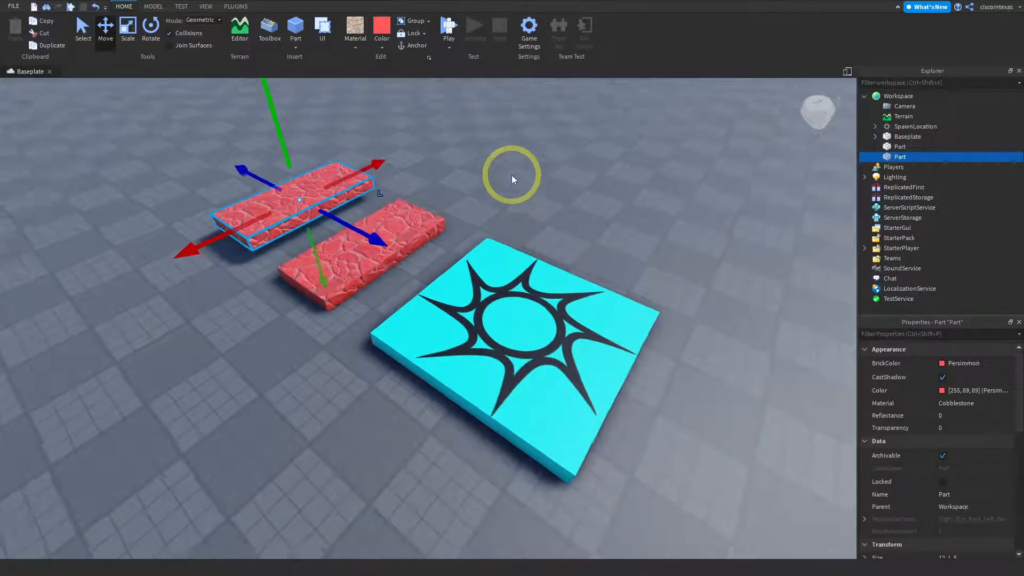
{"action": "scroll", "coordinate": [513, 171], "scroll_direction": "down", "scroll_amount": 2}
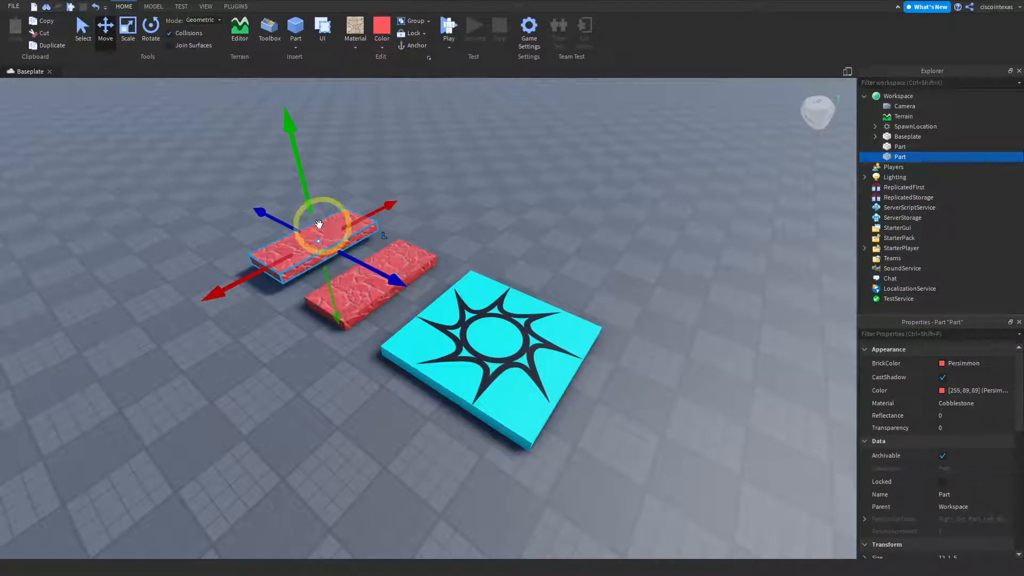
{"action": "left_click", "coordinate": [385, 48]}
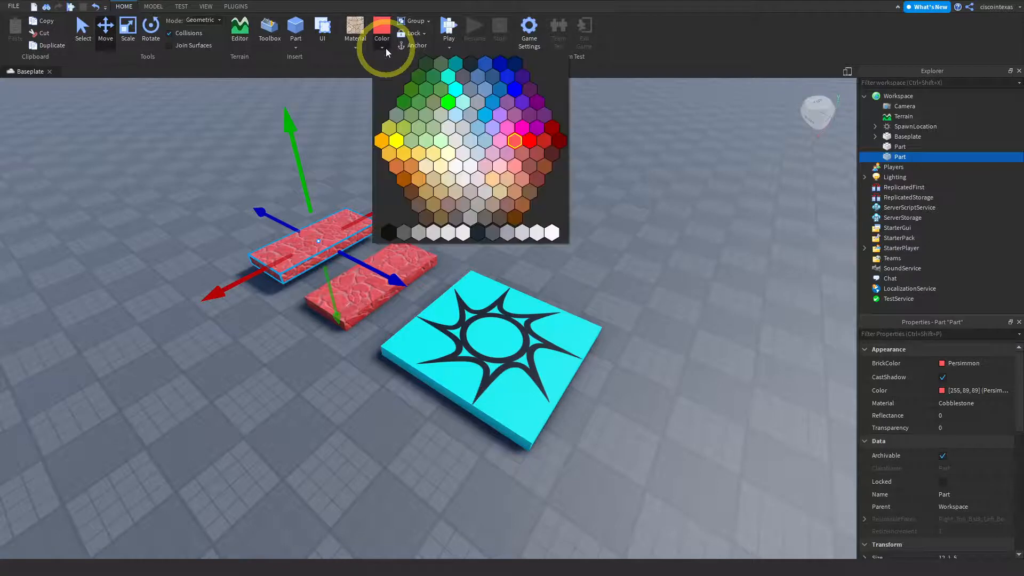
{"action": "left_click", "coordinate": [448, 102]}
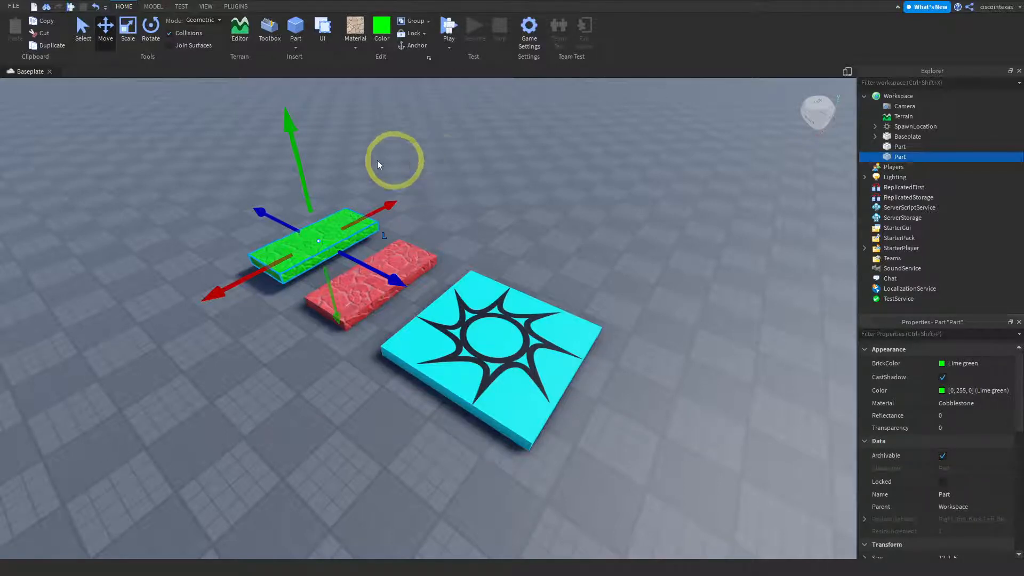
Add a Cyan copy of the lime green slab, spaced one gap further away from the spawn location
{"action": "left_click", "coordinate": [45, 46]}
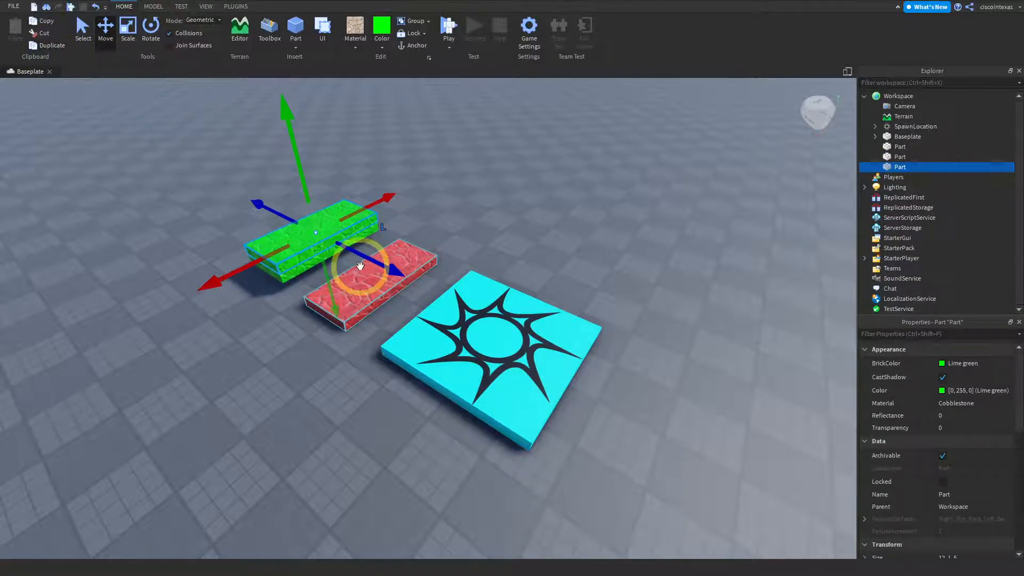
{"action": "left_click_drag", "start_coordinate": [393, 268], "coordinate": [360, 190]}
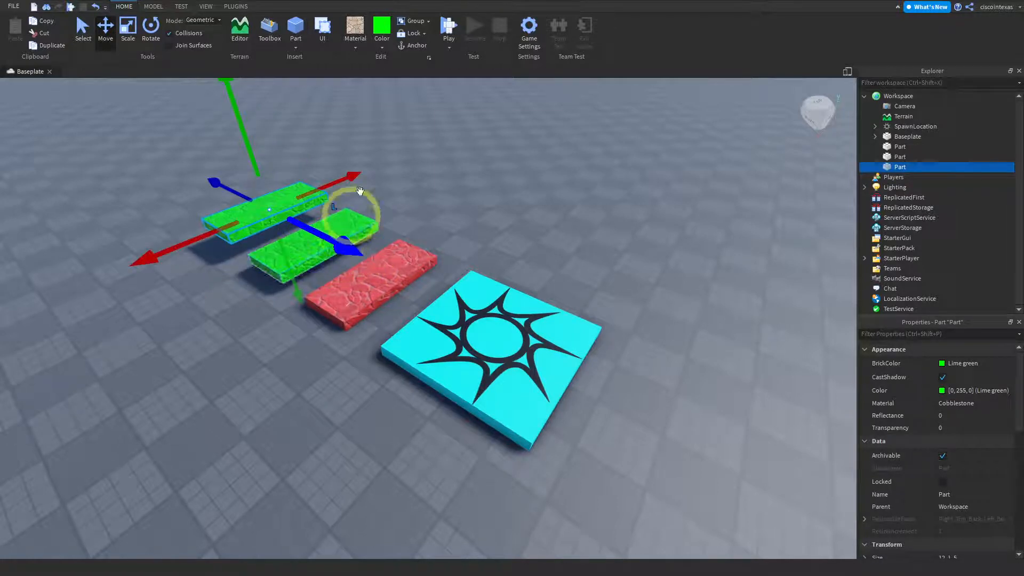
{"action": "left_click", "coordinate": [380, 46]}
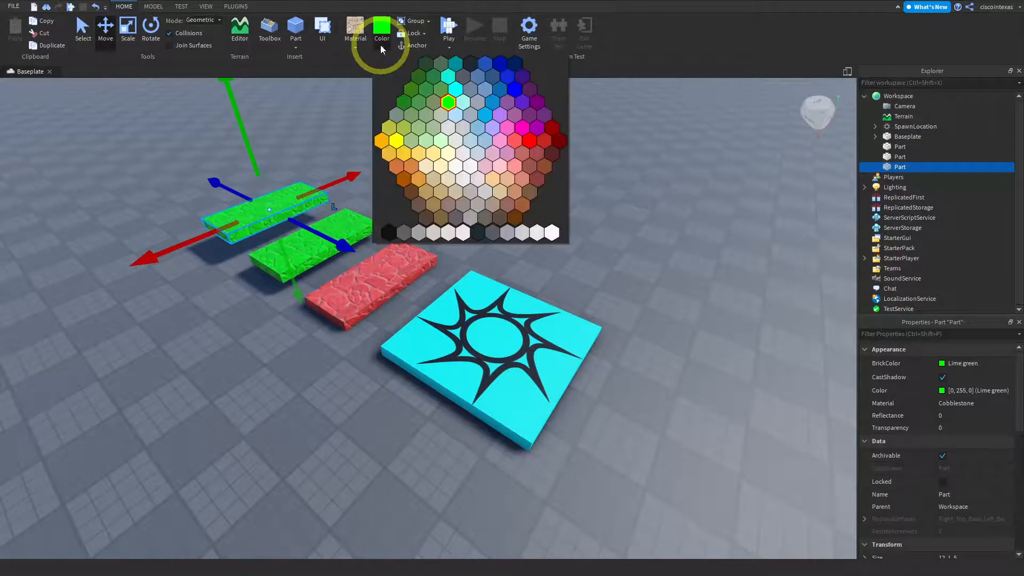
{"action": "left_click", "coordinate": [485, 114]}
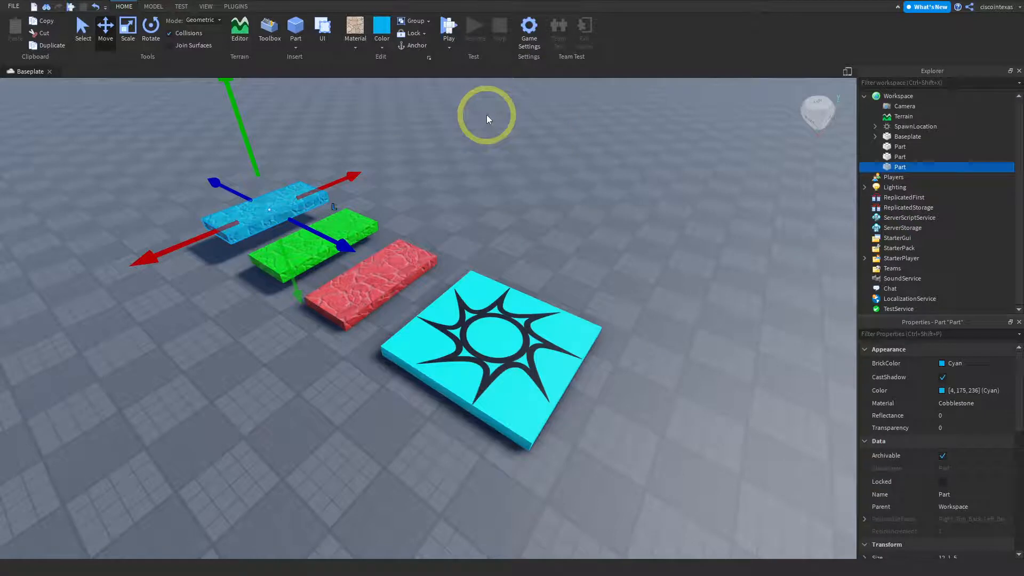
Add a New Yeller copy of the cyan slab beyond it, continuing the spaced row away from the spawn location
{"action": "left_click", "coordinate": [53, 45]}
{"action": "left_click_drag", "start_coordinate": [342, 238], "coordinate": [297, 222]}
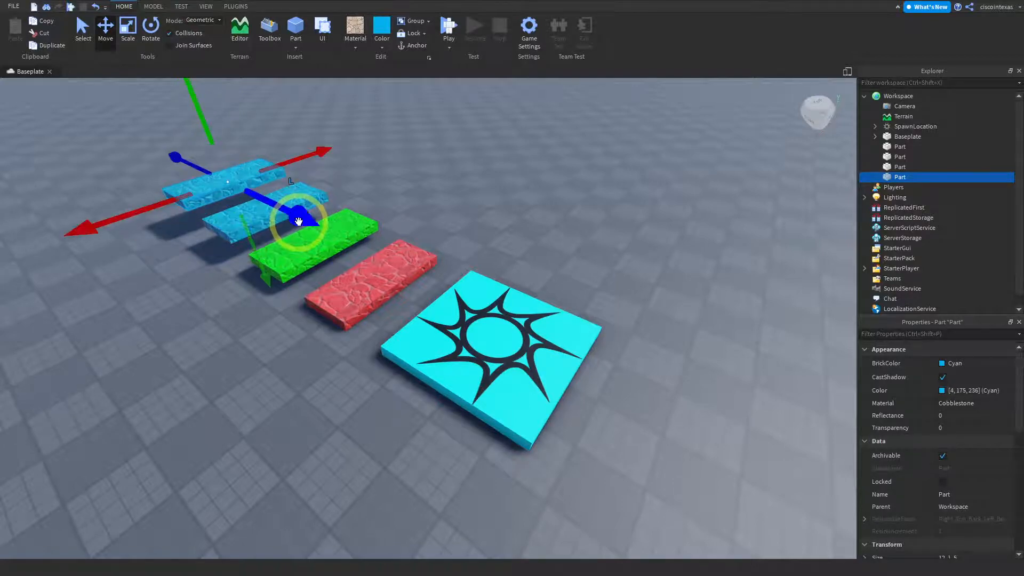
{"action": "left_click", "coordinate": [381, 48]}
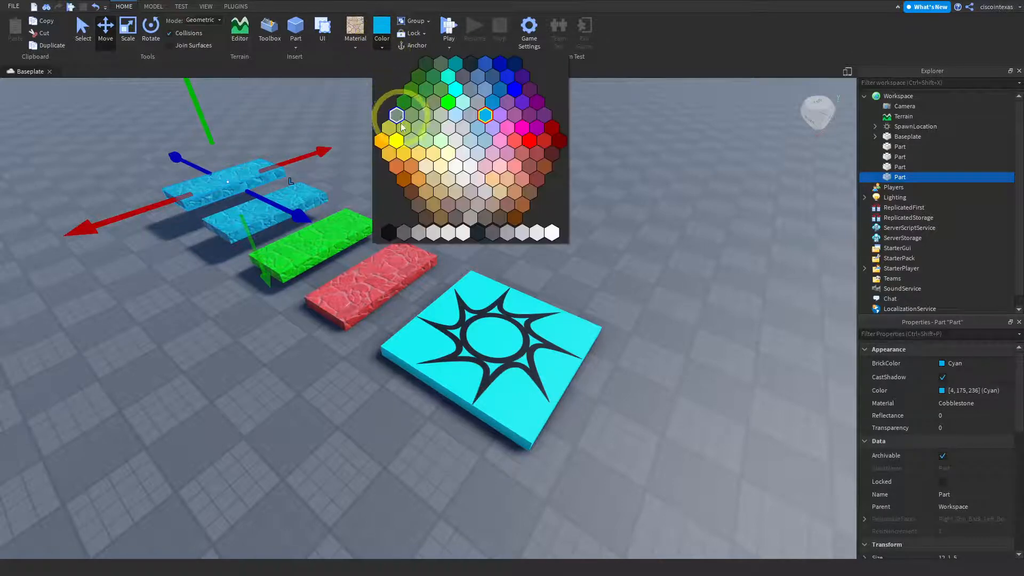
{"action": "left_click", "coordinate": [397, 140]}
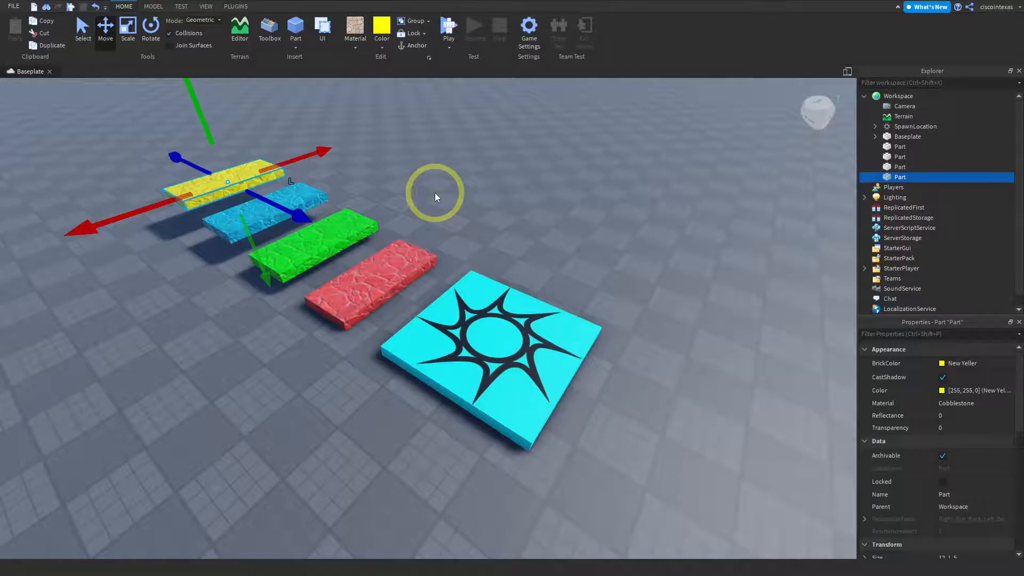
Examine the row of slabs from the side to compare their heights above the baseplate
{"action": "right_click_drag", "start_coordinate": [411, 190], "coordinate": [436, 265]}
{"action": "key", "text": "a"}
{"action": "key", "text": "d"}
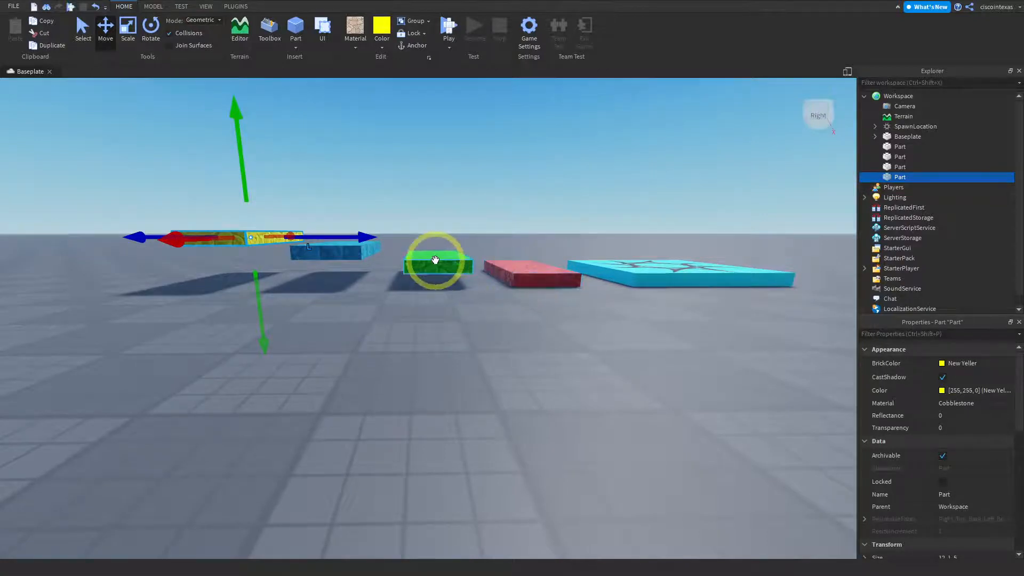
{"action": "left_click", "coordinate": [338, 299]}
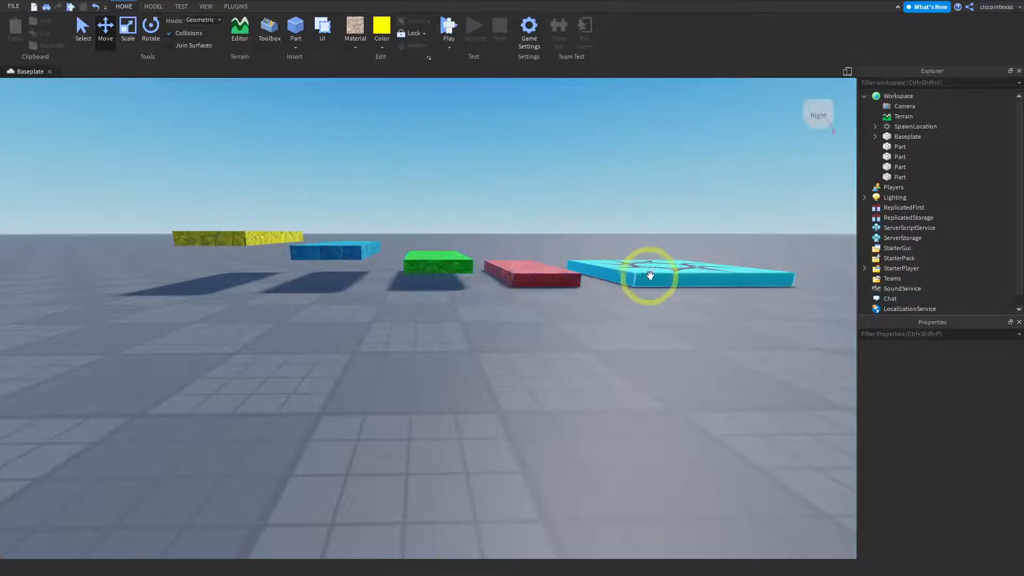
{"action": "right_click_drag", "start_coordinate": [614, 322], "coordinate": [612, 325]}
{"action": "key", "text": "d"}
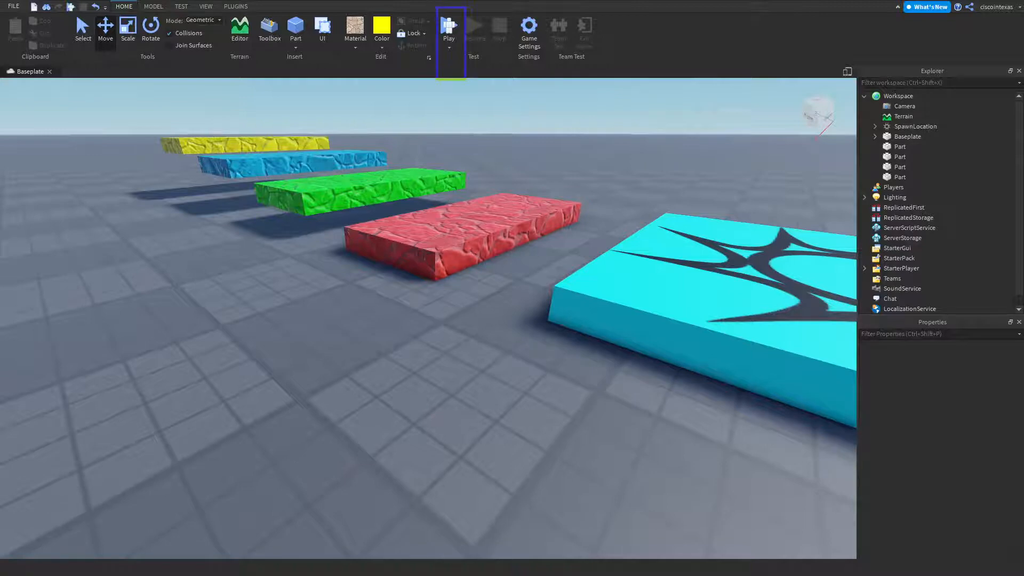
{"action": "left_click_drag", "start_coordinate": [465, 78], "coordinate": [464, 63]}
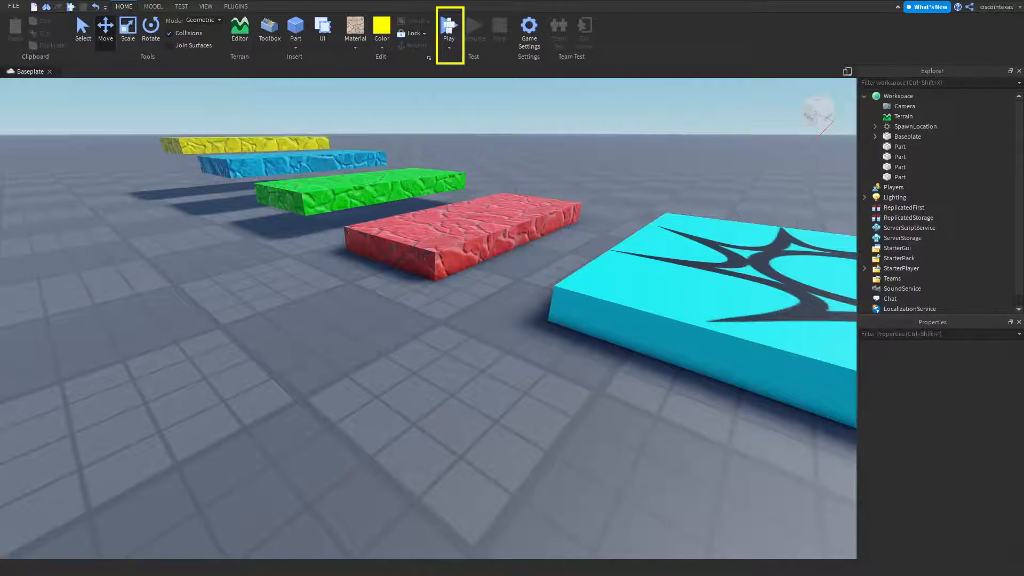
{"action": "key", "text": "Escape"}
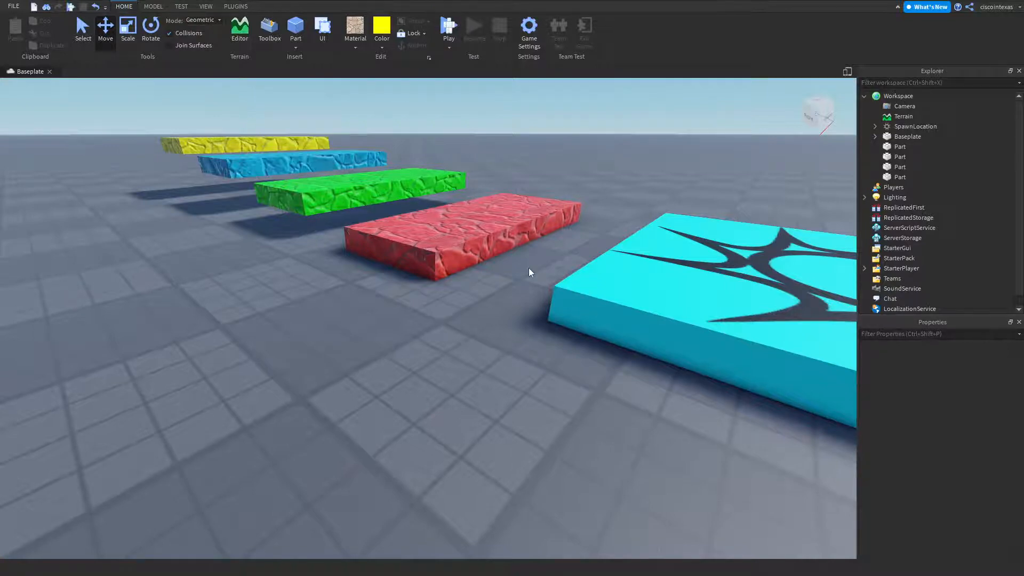
Playtest the place, walking the avatar across the coloured slabs and looking back at the whole row
{"action": "left_click", "coordinate": [445, 30]}
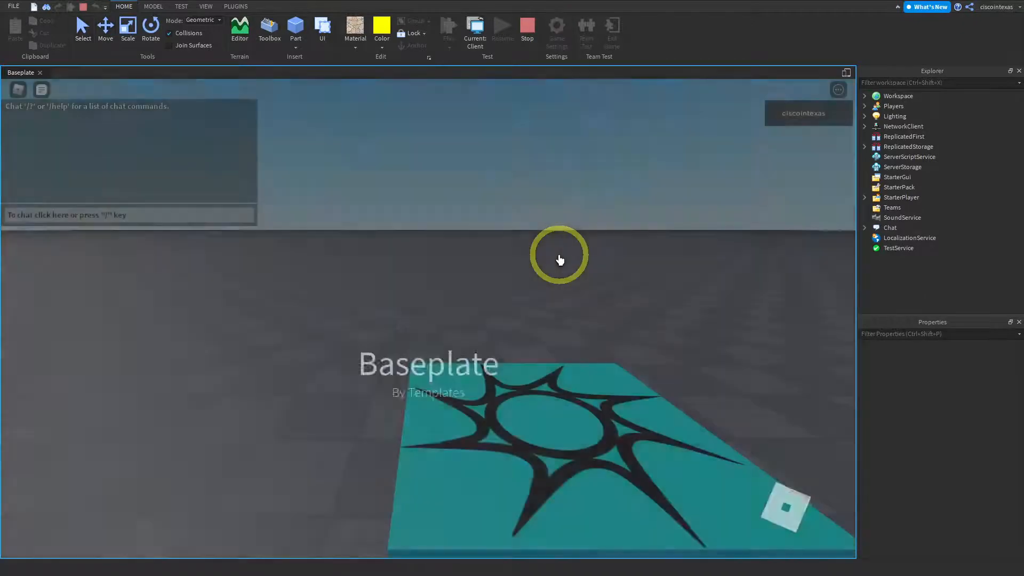
{"action": "key", "text": "Right"}
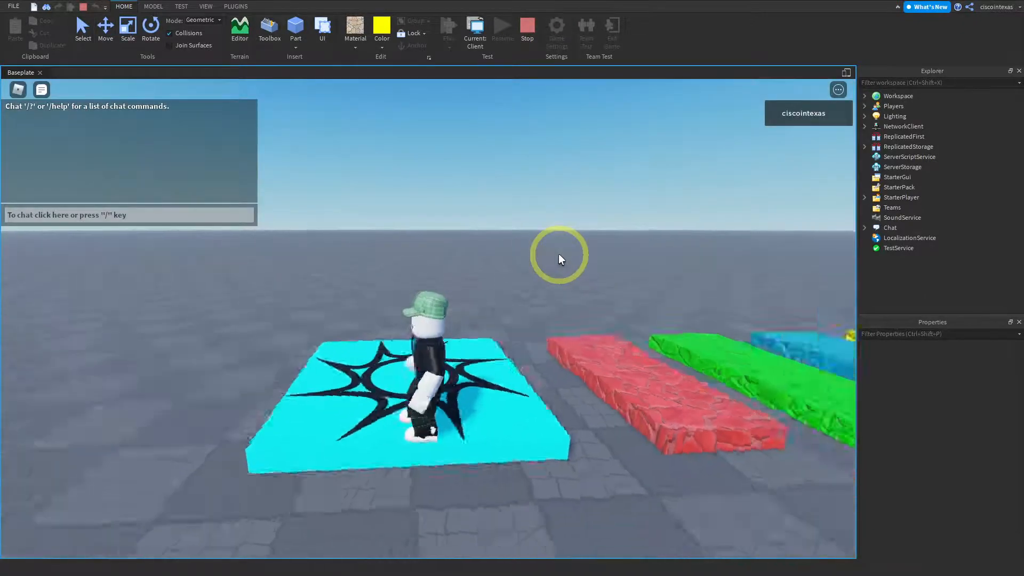
{"action": "key", "text": "Up"}
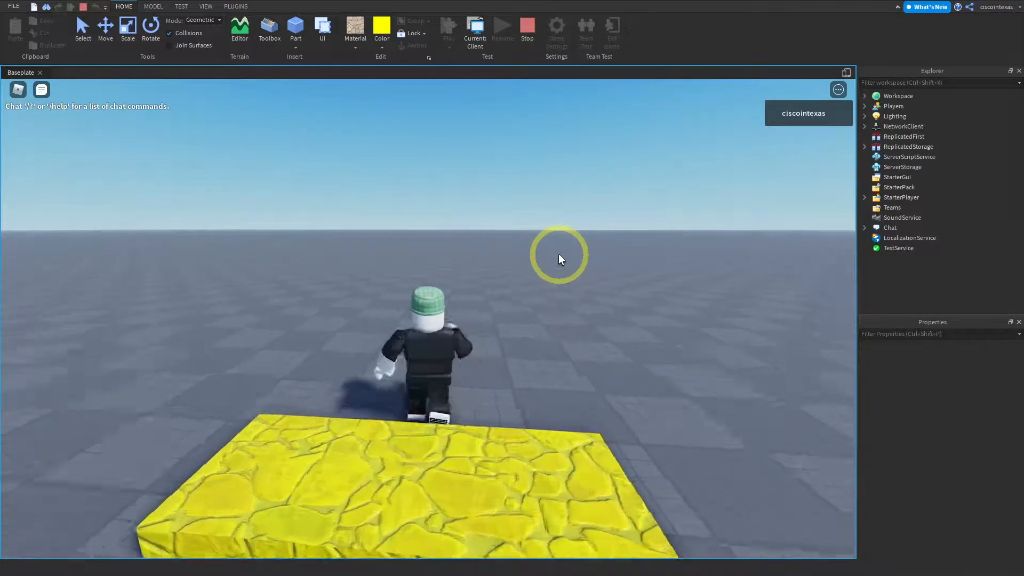
{"action": "key", "text": "Left"}
{"action": "key", "text": "Up"}
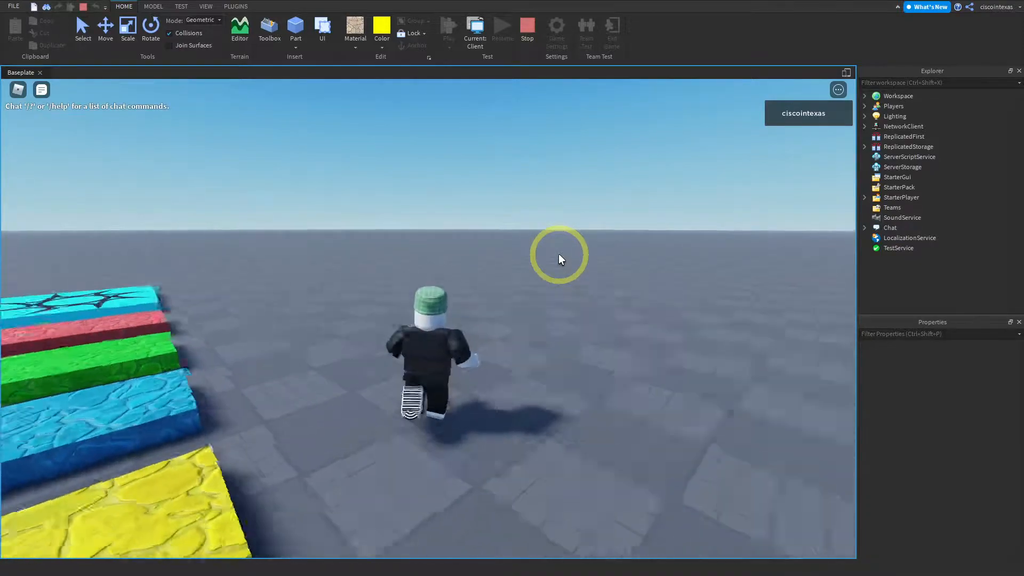
{"action": "key", "text": "Left"}
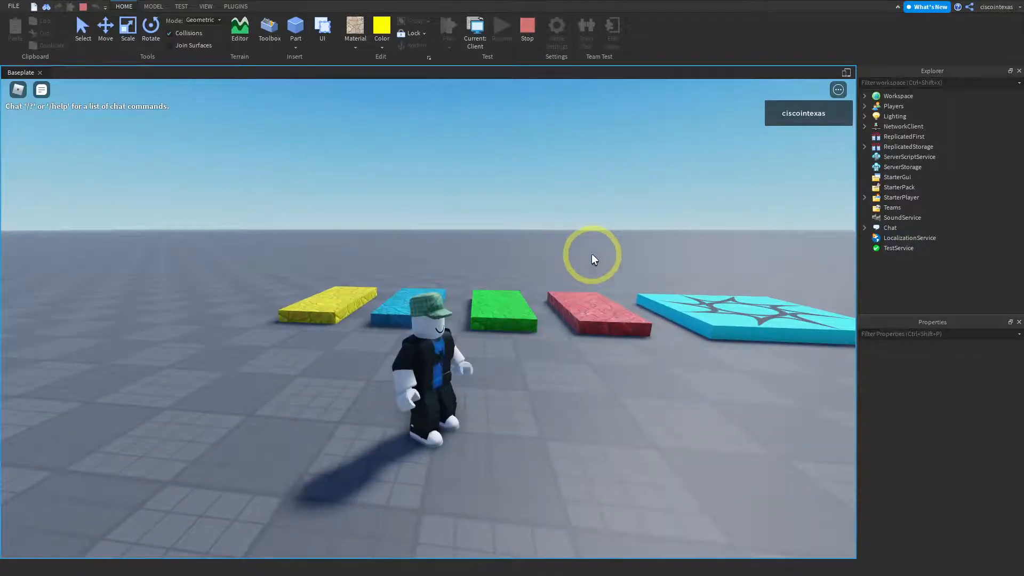
{"action": "right_click_drag", "start_coordinate": [591, 254], "coordinate": [594, 252]}
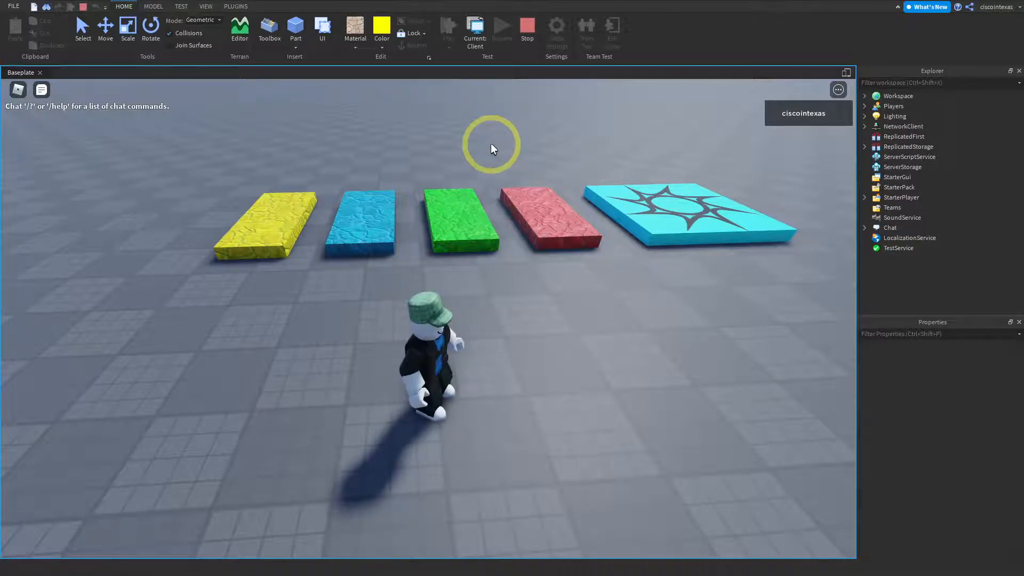
Stop the playtest and return to editing the baseplate, dismissing the Game Settings dialog
{"action": "right_click", "coordinate": [528, 32]}
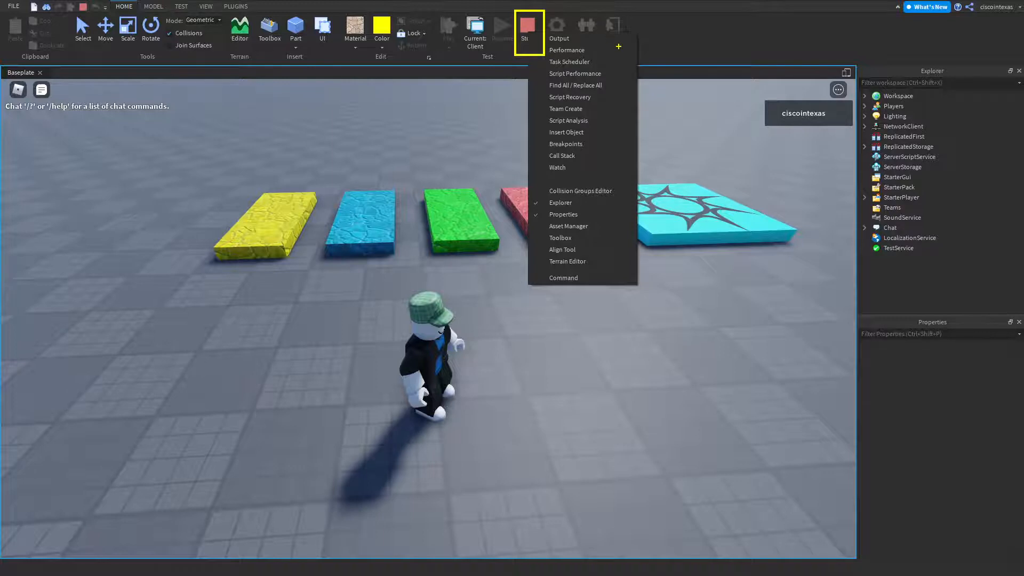
{"action": "left_click", "coordinate": [543, 26]}
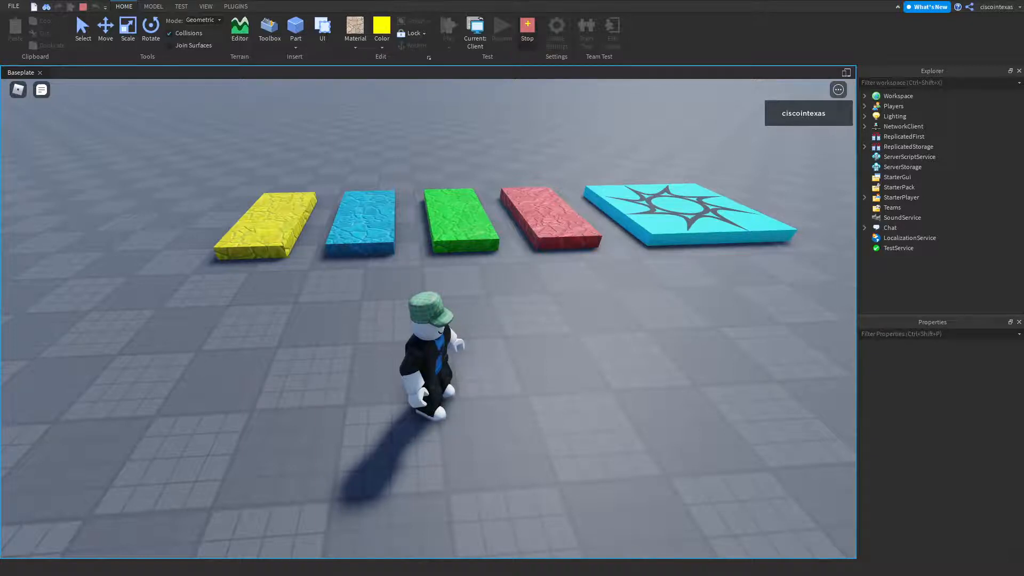
{"action": "left_click", "coordinate": [528, 27]}
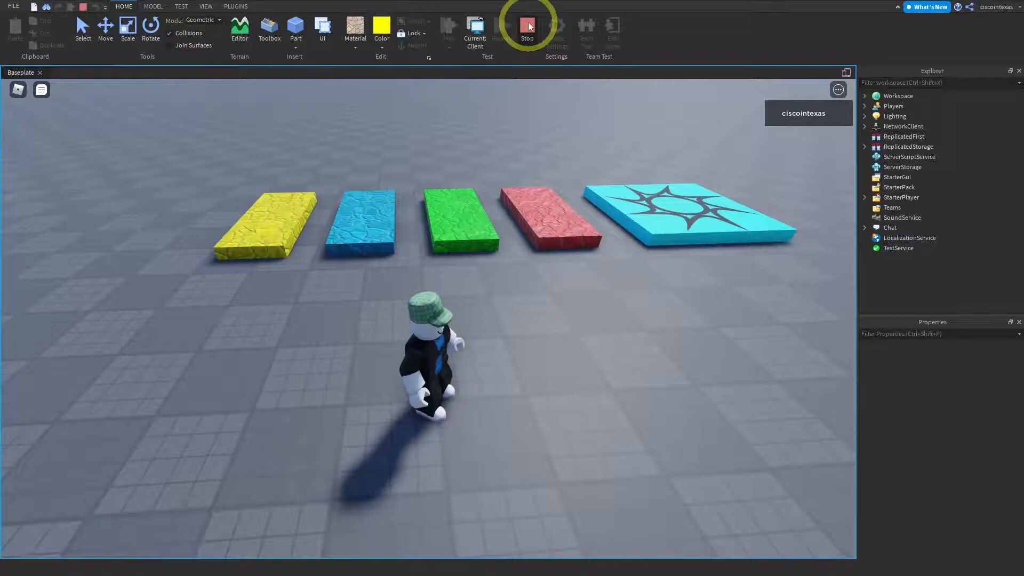
{"action": "left_click", "coordinate": [528, 29]}
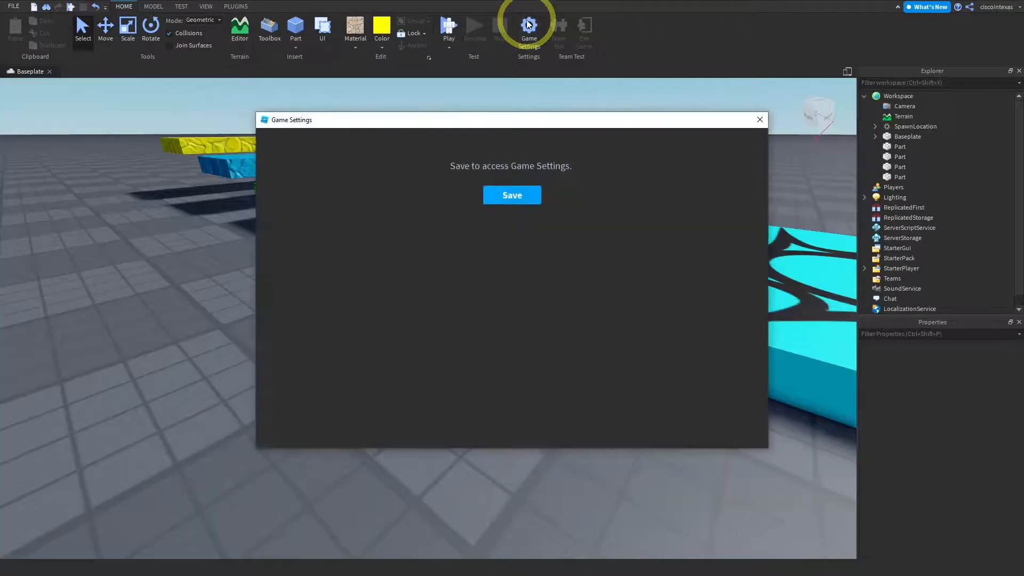
{"action": "left_click", "coordinate": [759, 120]}
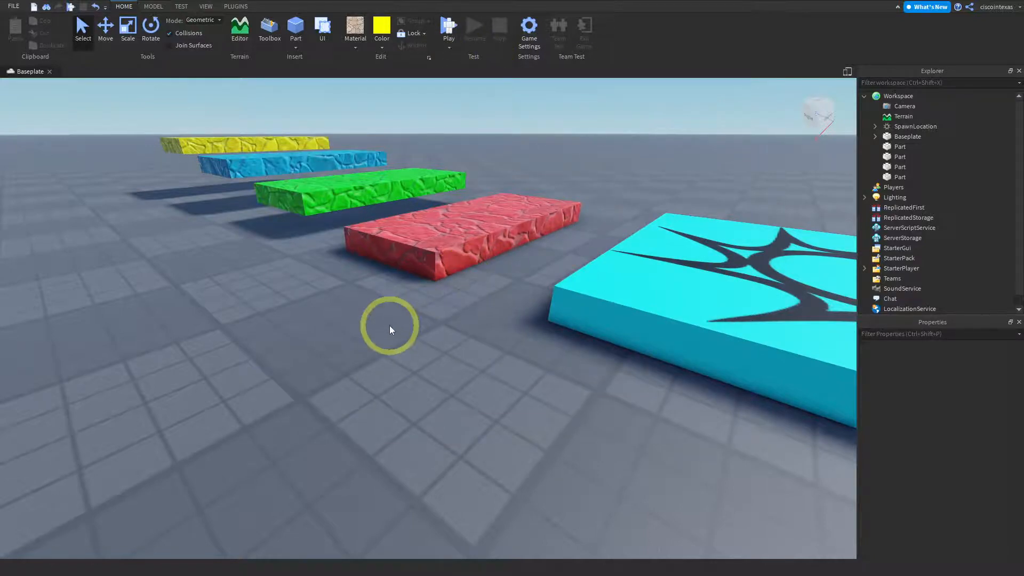
Anchor the red slab next to the spawn location
{"action": "right_click_drag", "start_coordinate": [332, 294], "coordinate": [332, 292]}
{"action": "key", "text": "a"}
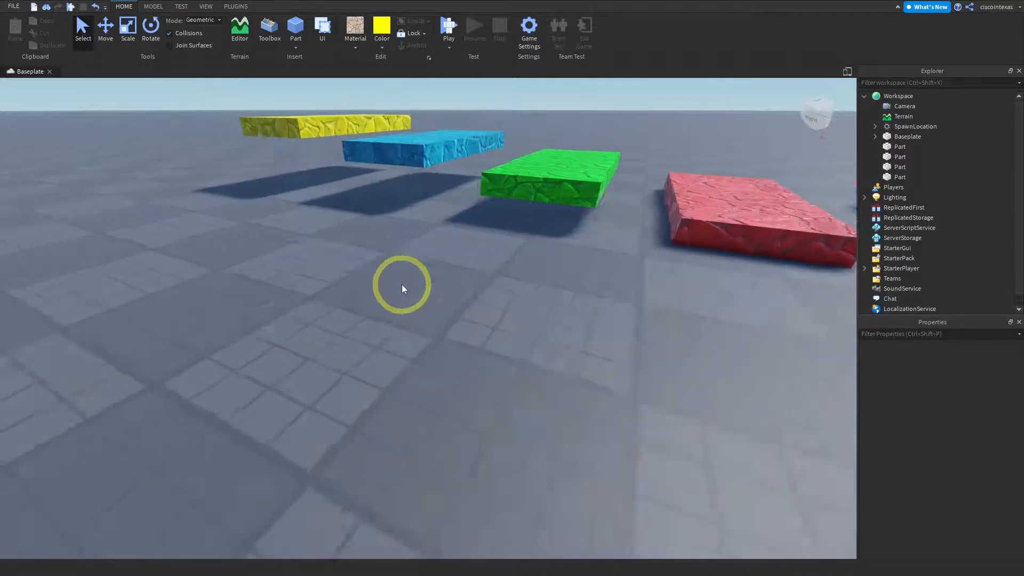
{"action": "key", "text": "s"}
{"action": "right_click_drag", "start_coordinate": [442, 280], "coordinate": [441, 280]}
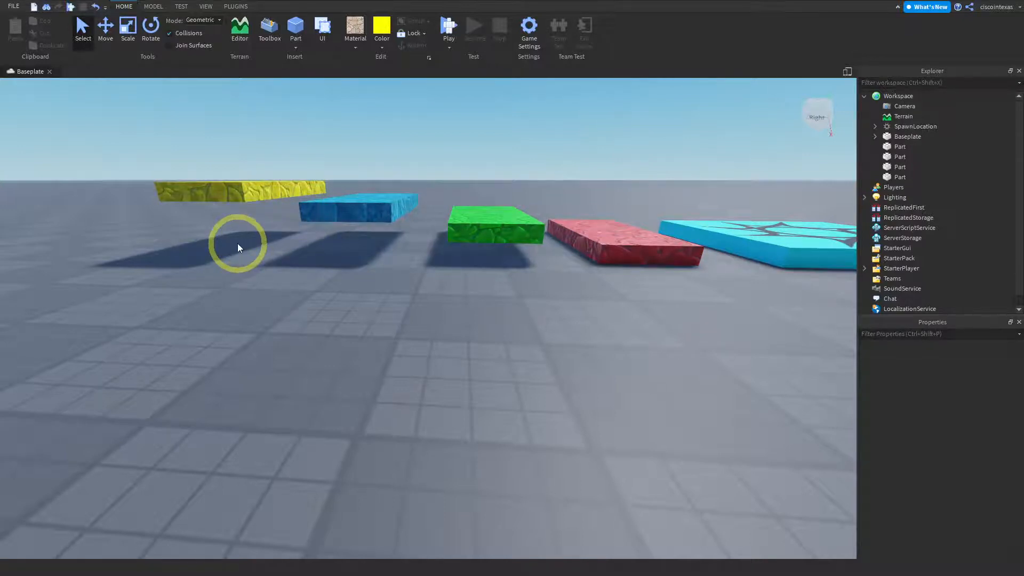
{"action": "left_click", "coordinate": [603, 238]}
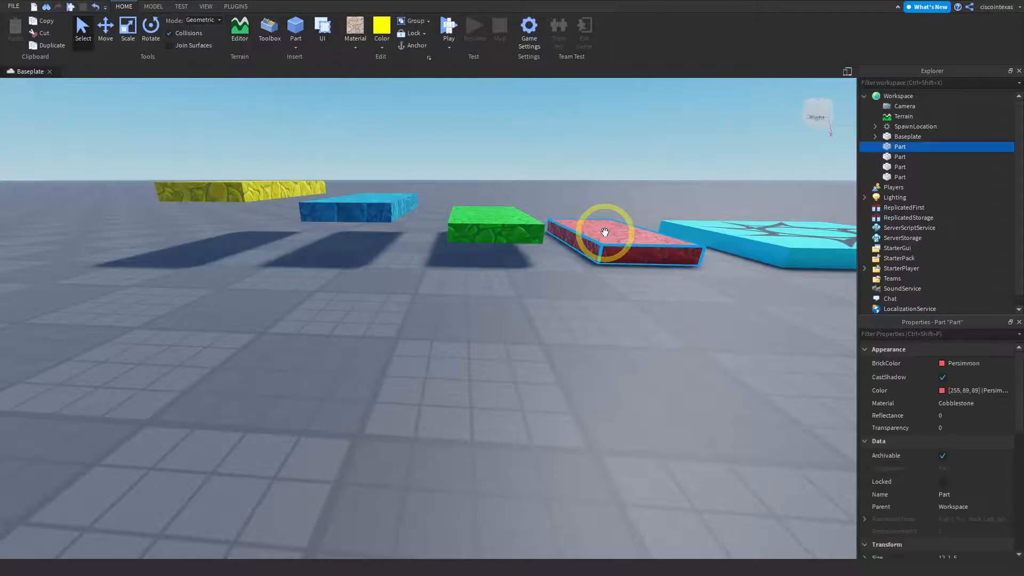
{"action": "left_click", "coordinate": [106, 33]}
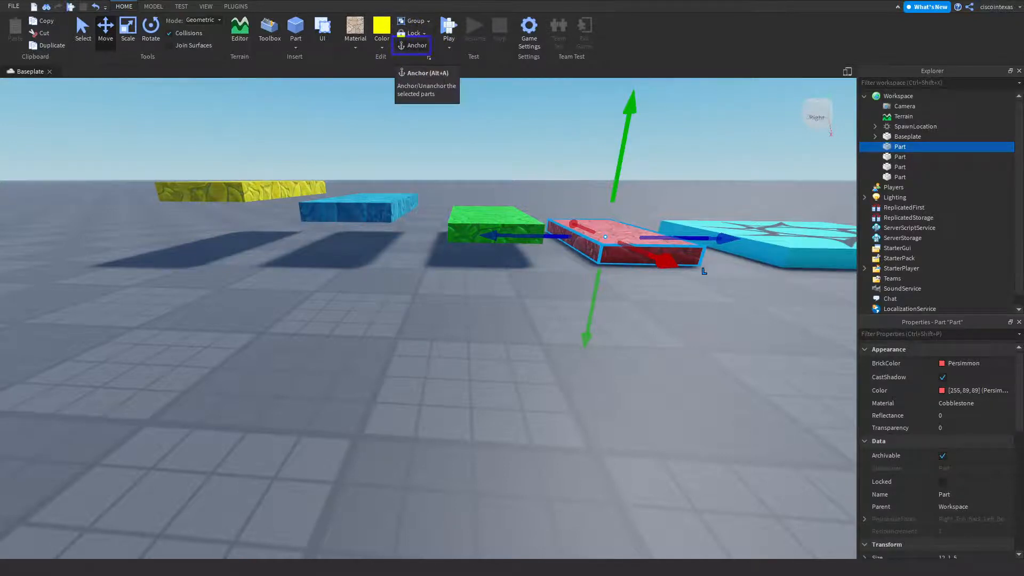
{"action": "left_click_drag", "start_coordinate": [430, 54], "coordinate": [442, 58]}
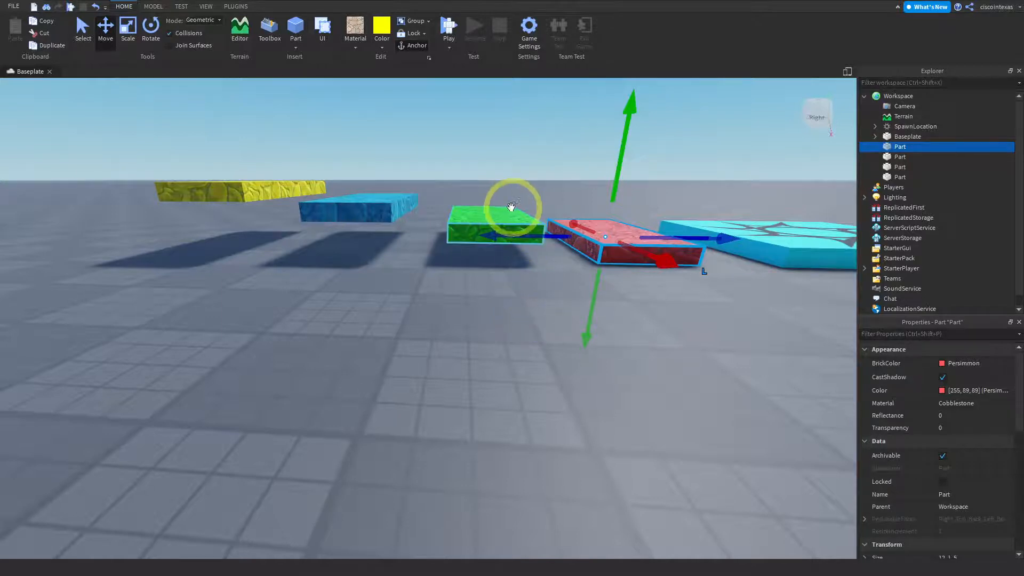
Anchor the green, cyan and yellow slabs one after another
{"action": "left_click", "coordinate": [483, 215]}
{"action": "left_click", "coordinate": [412, 46]}
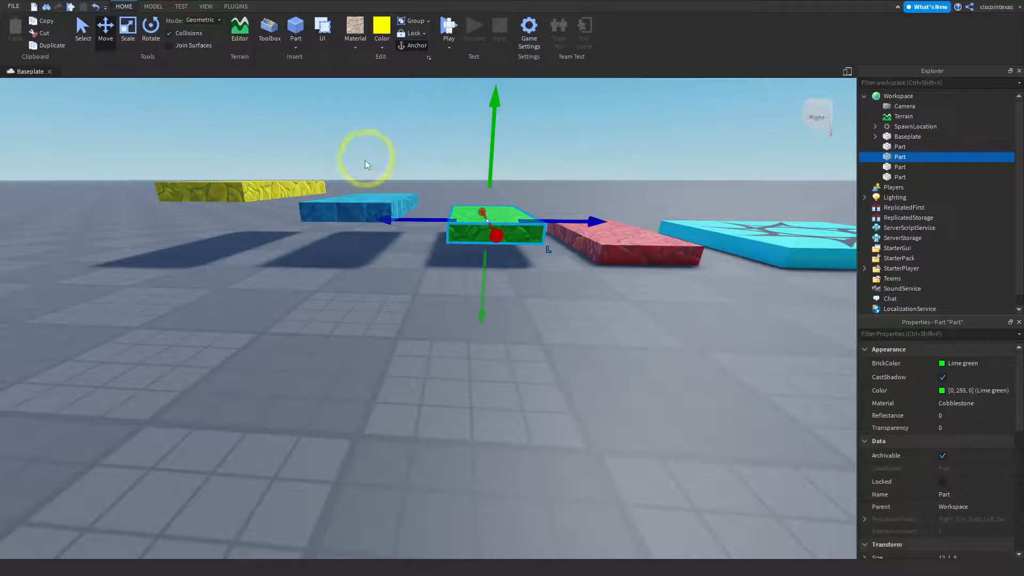
{"action": "left_click", "coordinate": [354, 207]}
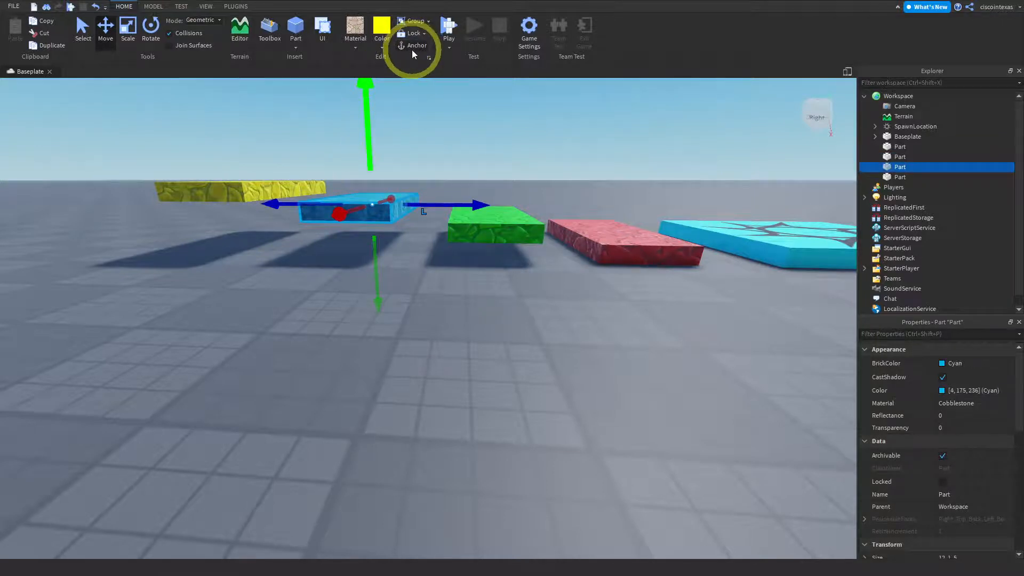
{"action": "left_click", "coordinate": [229, 186]}
{"action": "left_click", "coordinate": [413, 46]}
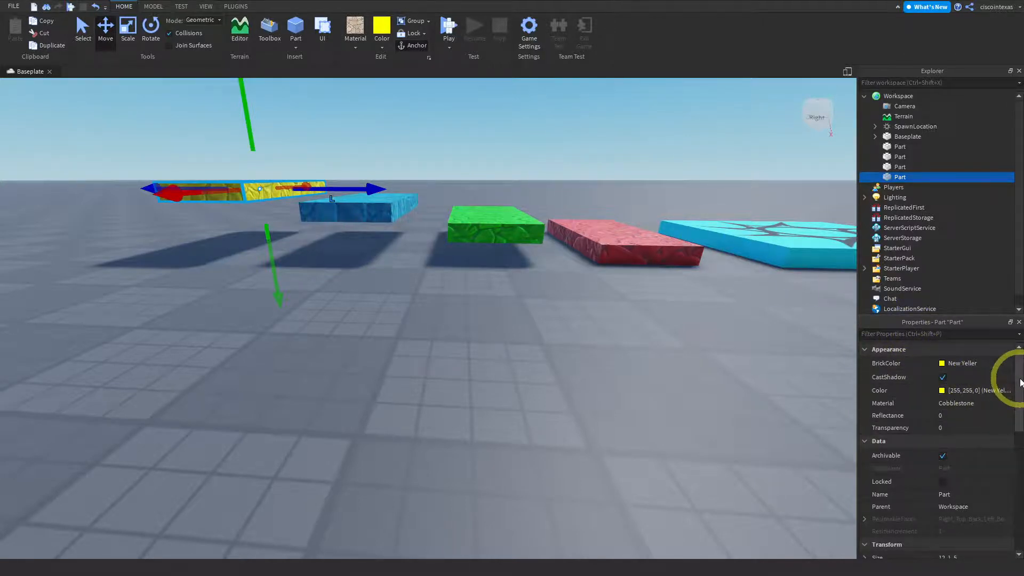
Turn the yellow slab's Anchored property off and back on
{"action": "left_click_drag", "start_coordinate": [1020, 382], "coordinate": [1020, 493]}
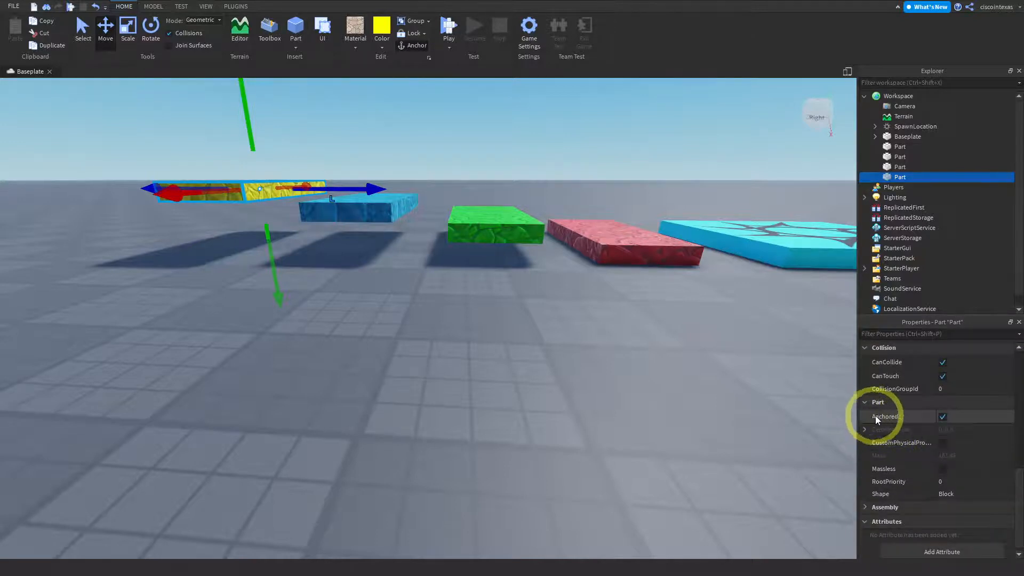
{"action": "left_click", "coordinate": [942, 418]}
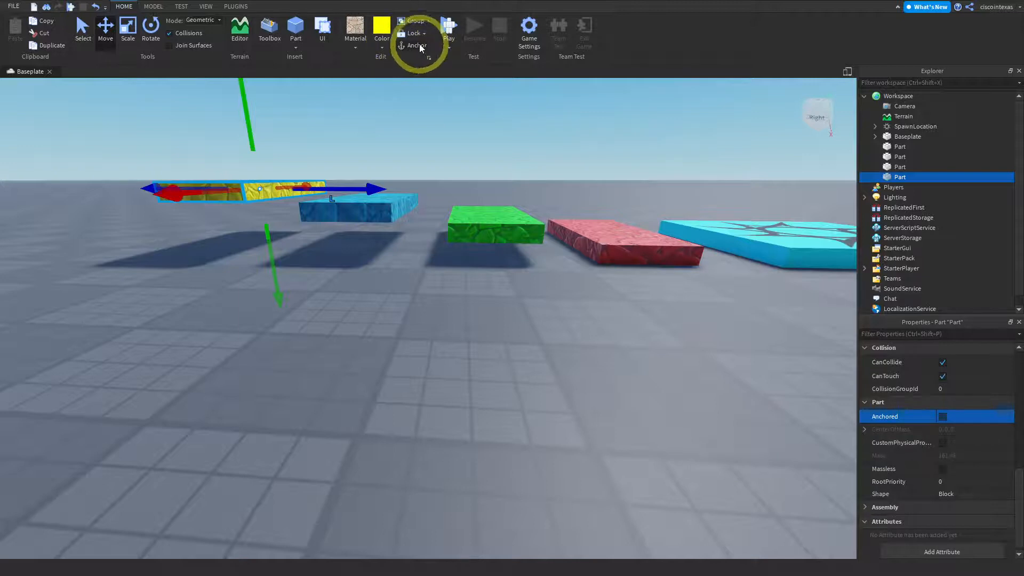
{"action": "left_click", "coordinate": [943, 418]}
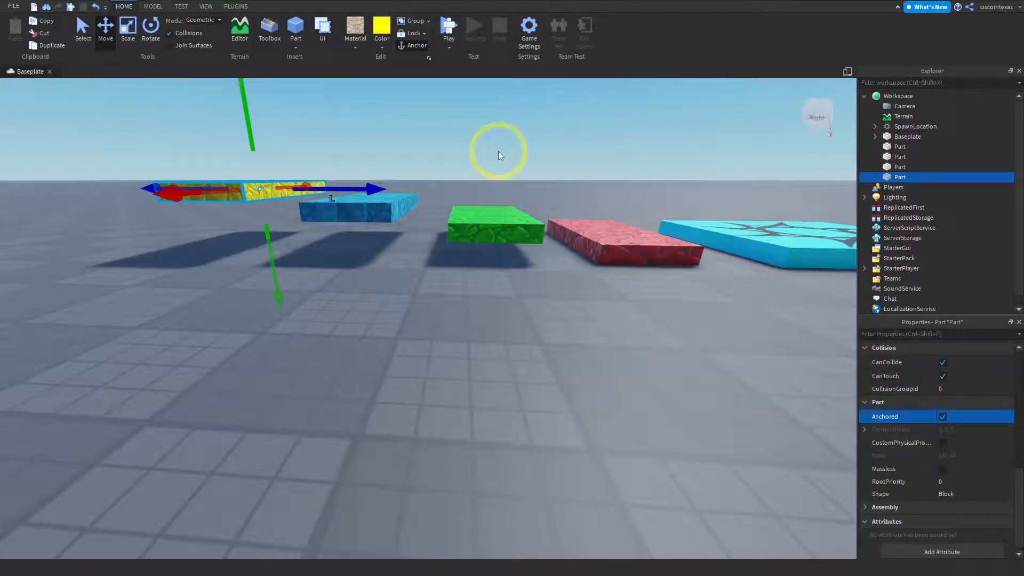
Playtest the place, walk the character off the spawn location to check the anchored slabs, and stop the test
{"action": "left_click", "coordinate": [448, 29]}
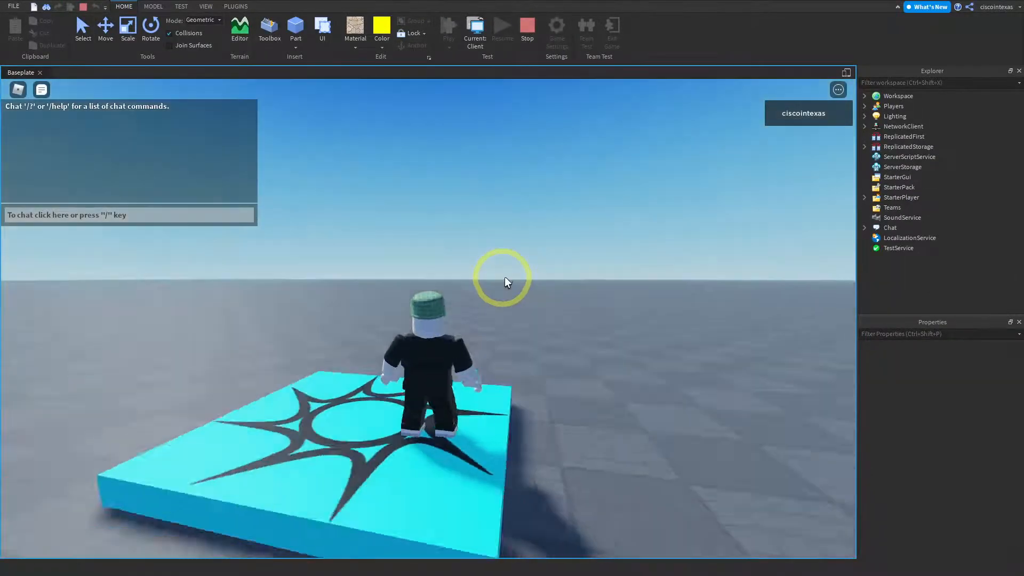
{"action": "right_click_drag", "start_coordinate": [505, 277], "coordinate": [557, 282]}
{"action": "key", "text": "w"}
{"action": "key", "text": "a"}
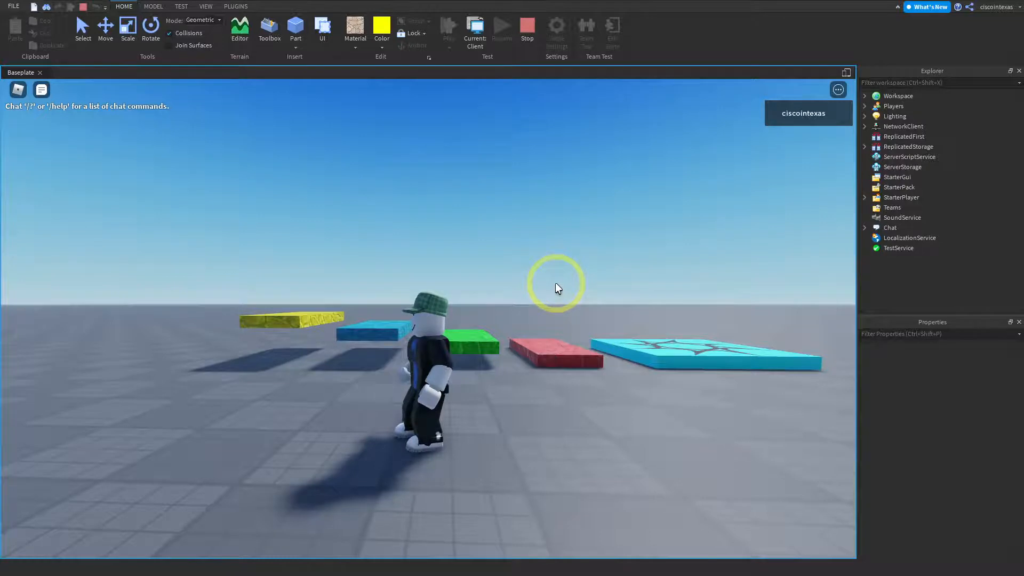
{"action": "left_click", "coordinate": [525, 30]}
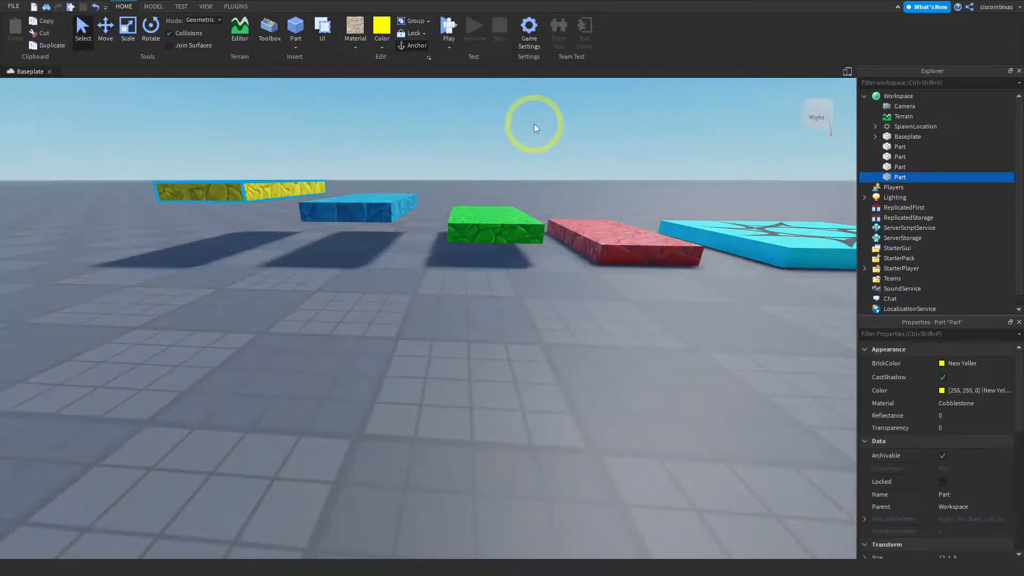
Delete the Baseplate from the Workspace
{"action": "right_click_drag", "start_coordinate": [533, 123], "coordinate": [535, 126]}
{"action": "key", "text": "d"}
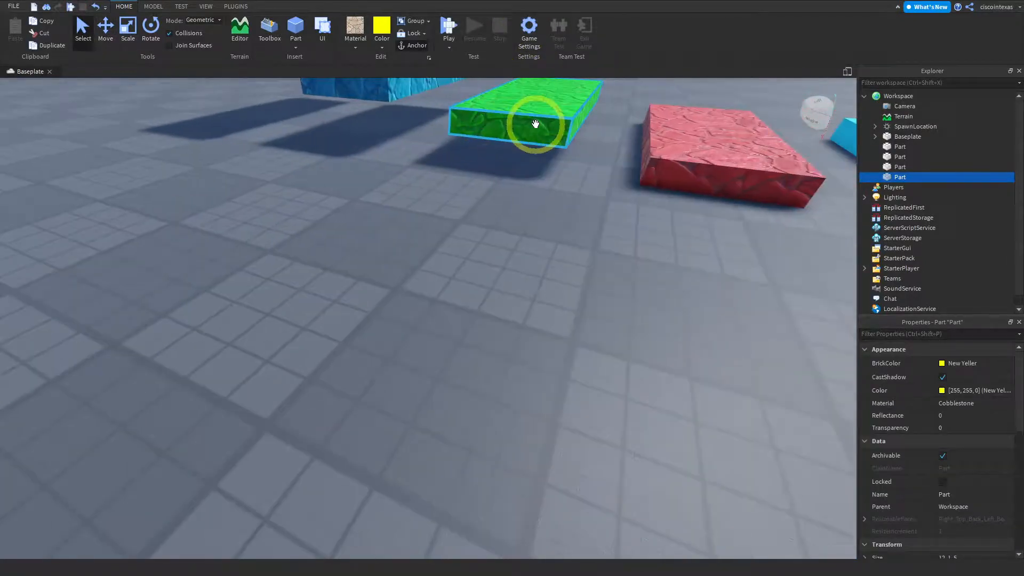
{"action": "key", "text": "s"}
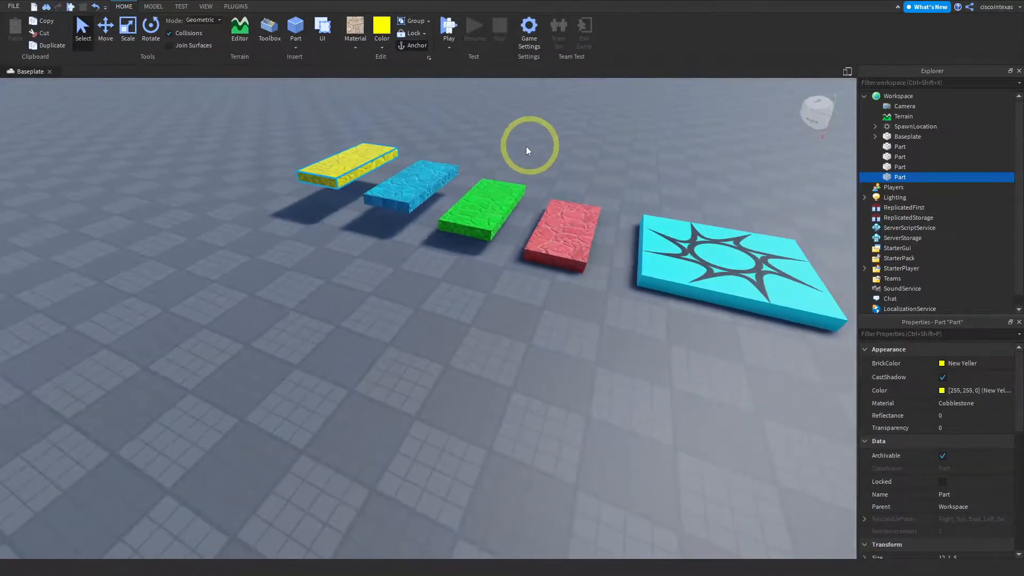
{"action": "key", "text": "e"}
{"action": "right_click_drag", "start_coordinate": [555, 211], "coordinate": [553, 228]}
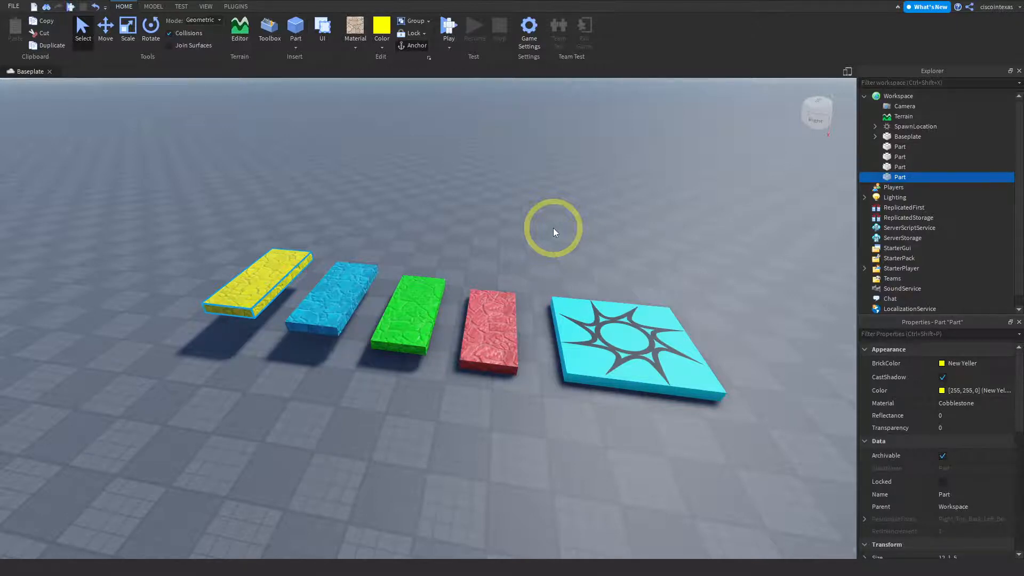
{"action": "left_click", "coordinate": [899, 137]}
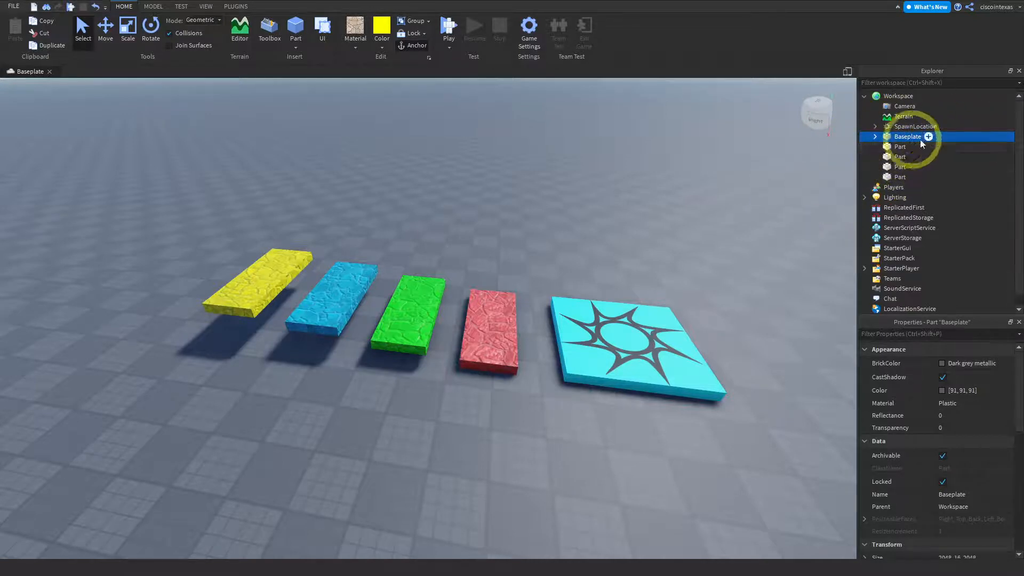
{"action": "right_click", "coordinate": [940, 138]}
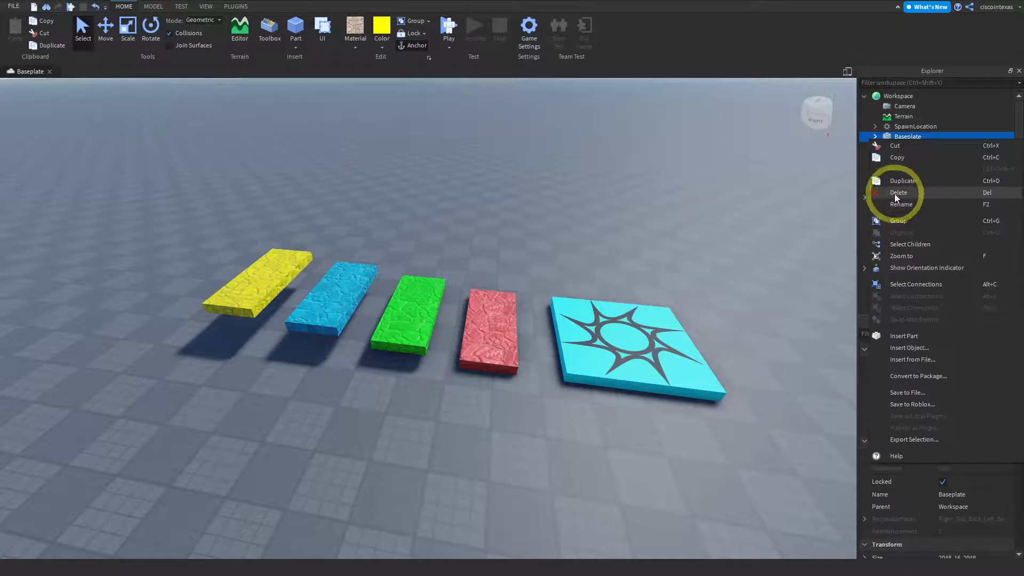
{"action": "left_click", "coordinate": [729, 184]}
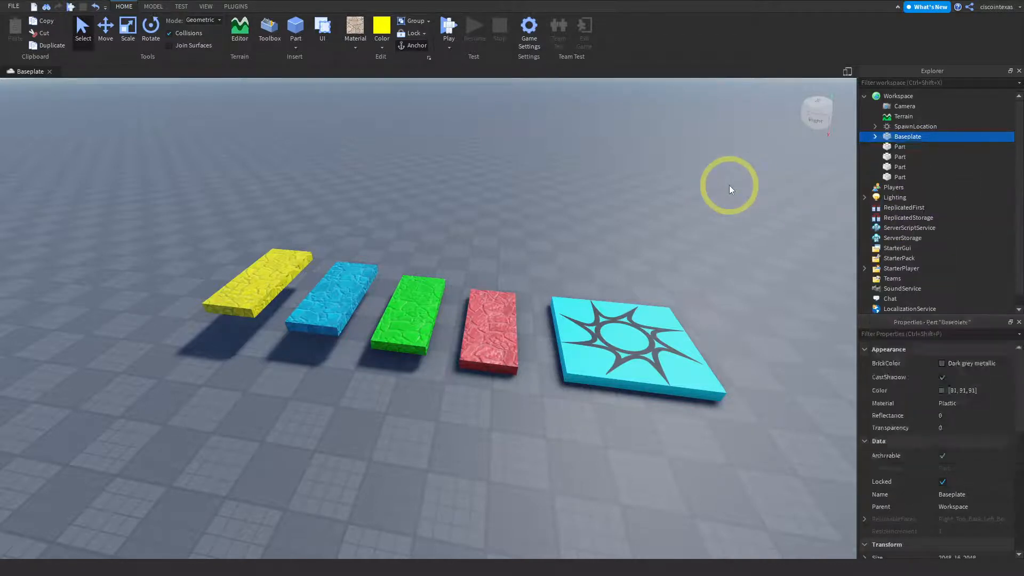
{"action": "left_click", "coordinate": [901, 138]}
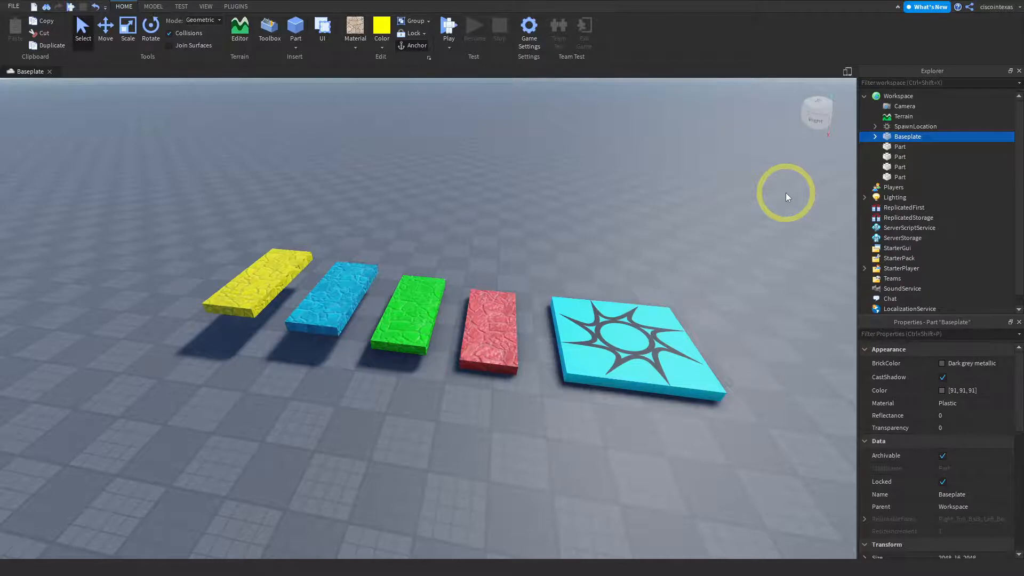
{"action": "key", "text": "Delete"}
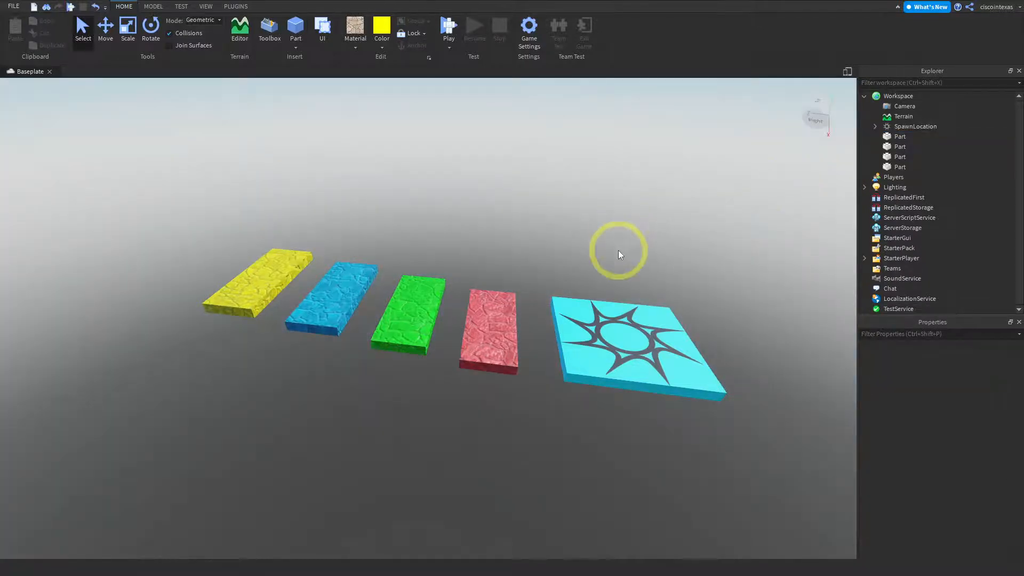
Playtest the place without the baseplate, jumping the character from the spawn location across the coloured slabs
{"action": "right_click_drag", "start_coordinate": [618, 255], "coordinate": [466, 258]}
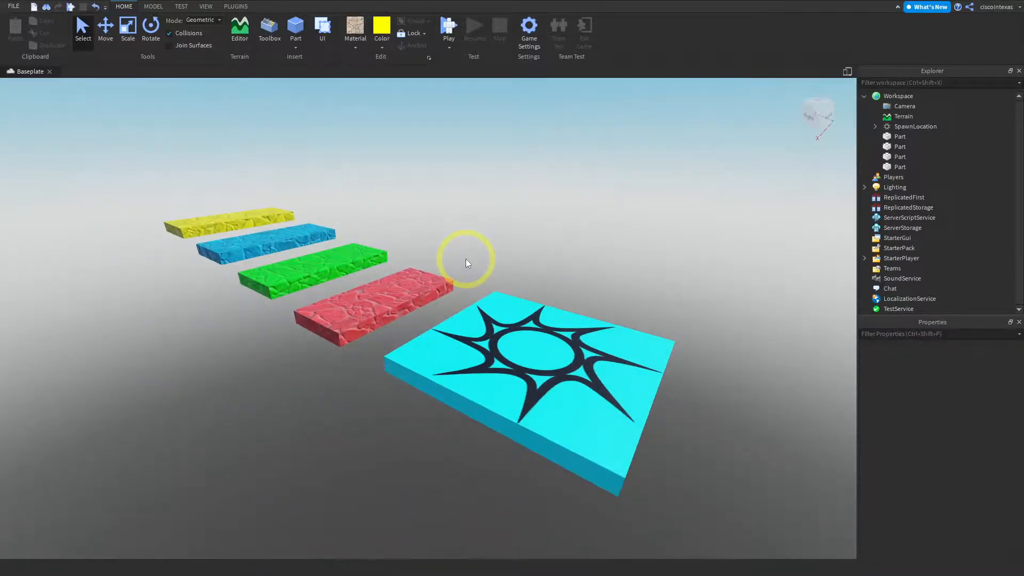
{"action": "left_click", "coordinate": [448, 32]}
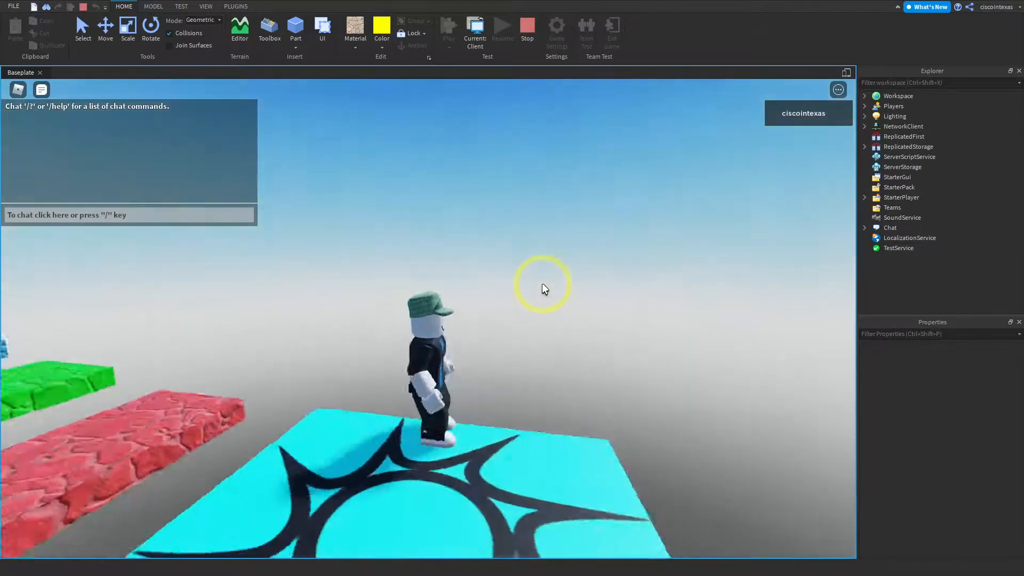
{"action": "right_click_drag", "start_coordinate": [542, 284], "coordinate": [543, 285]}
{"action": "key", "text": "w"}
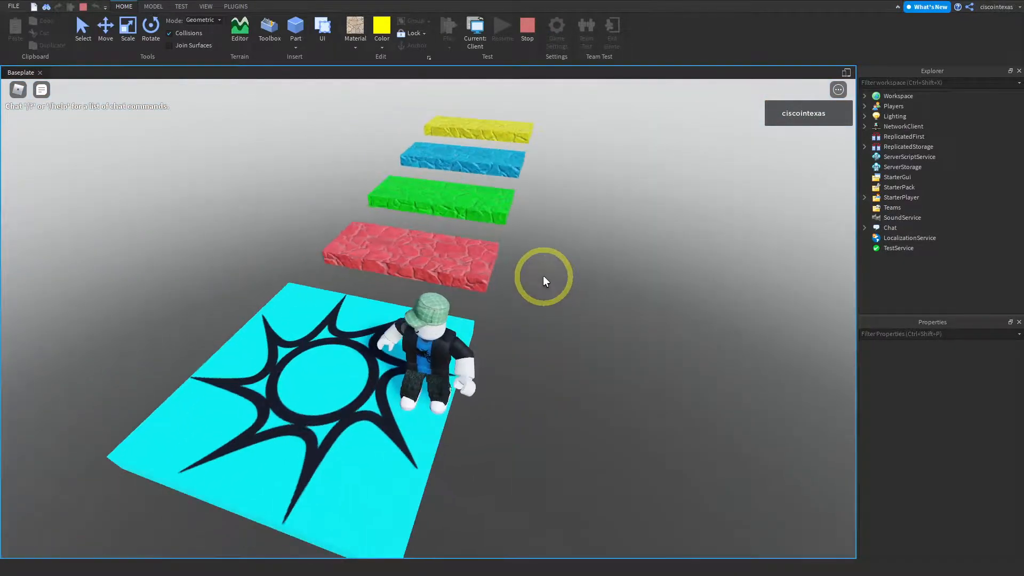
{"action": "key", "text": "space"}
{"action": "key", "text": "space"}
{"action": "key", "text": "space"}
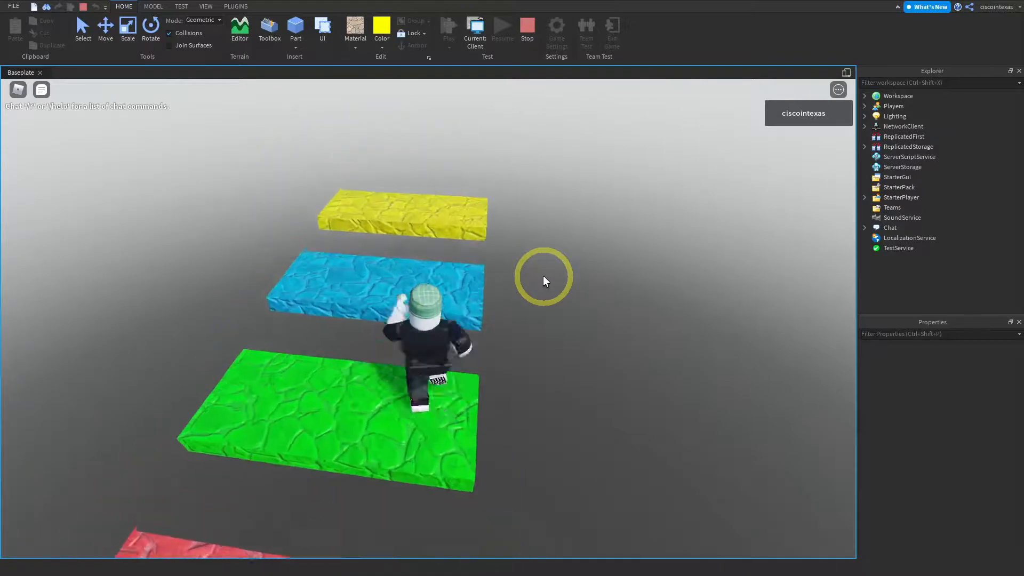
{"action": "key", "text": "space"}
{"action": "right_click_drag", "start_coordinate": [543, 276], "coordinate": [543, 275]}
{"action": "key", "text": "w"}
{"action": "key", "text": "space"}
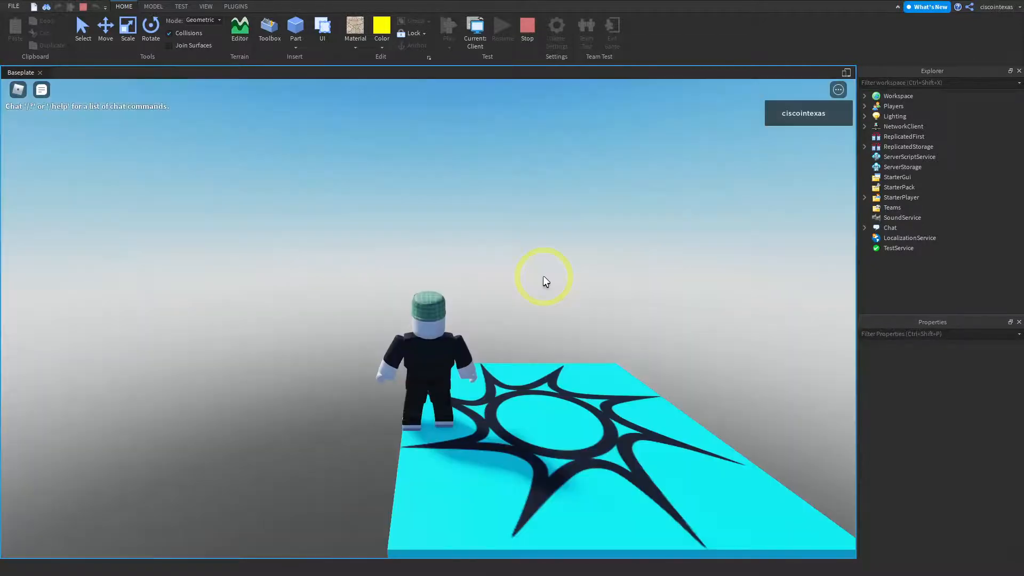
{"action": "key", "text": "Right"}
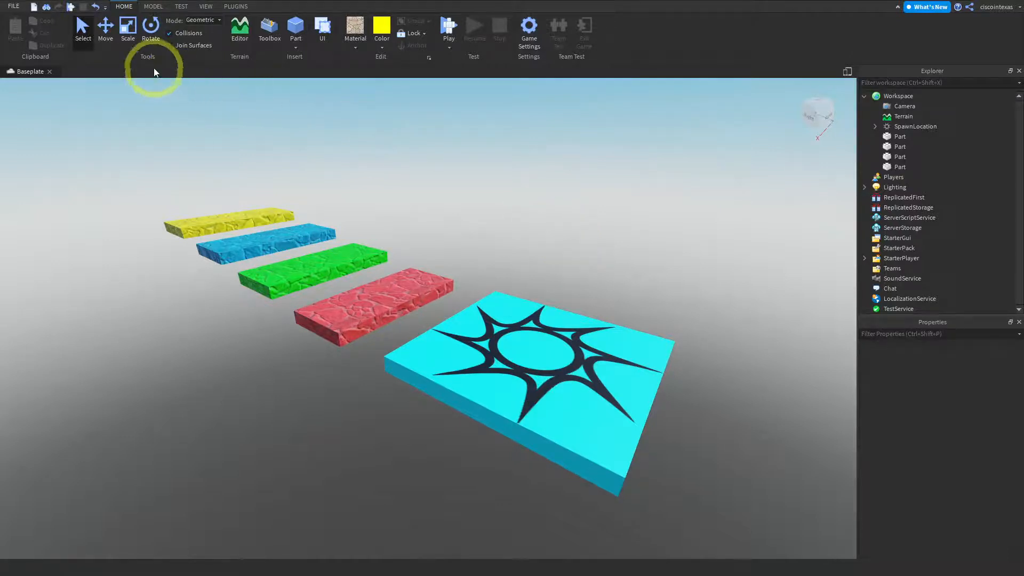
Move the red slab sideways along its long axis and undo the move
{"action": "left_click", "coordinate": [110, 31]}
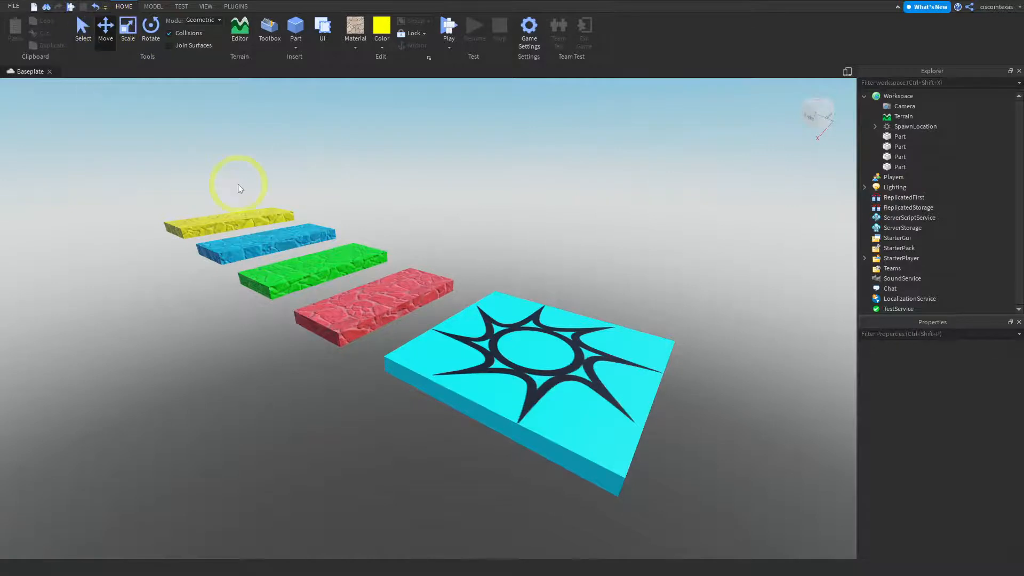
{"action": "left_click", "coordinate": [366, 305]}
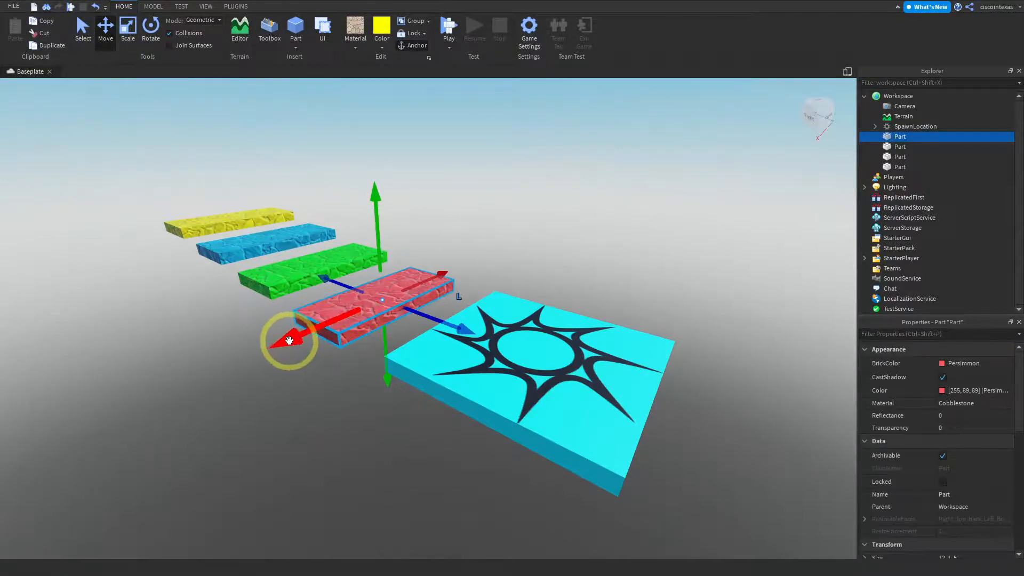
{"action": "left_click_drag", "start_coordinate": [288, 340], "coordinate": [580, 249]}
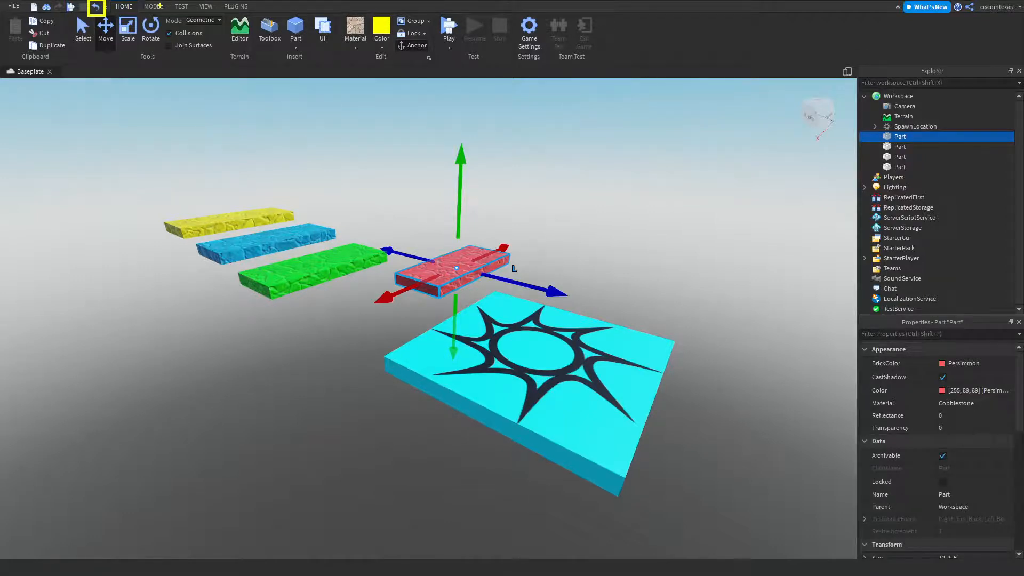
{"action": "left_click", "coordinate": [97, 12]}
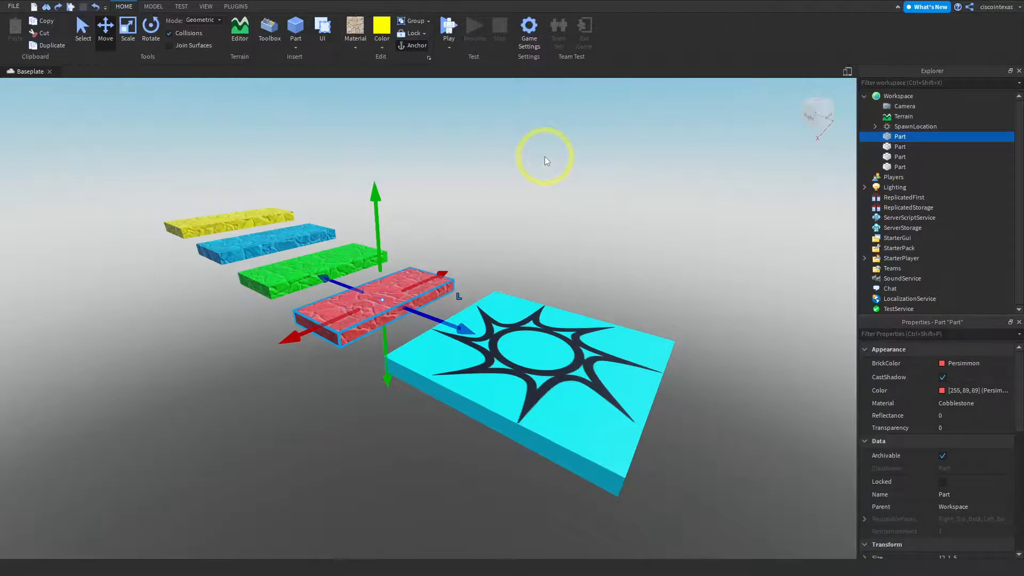
Undo the deletion of the Baseplate and redo it
{"action": "left_click", "coordinate": [96, 8]}
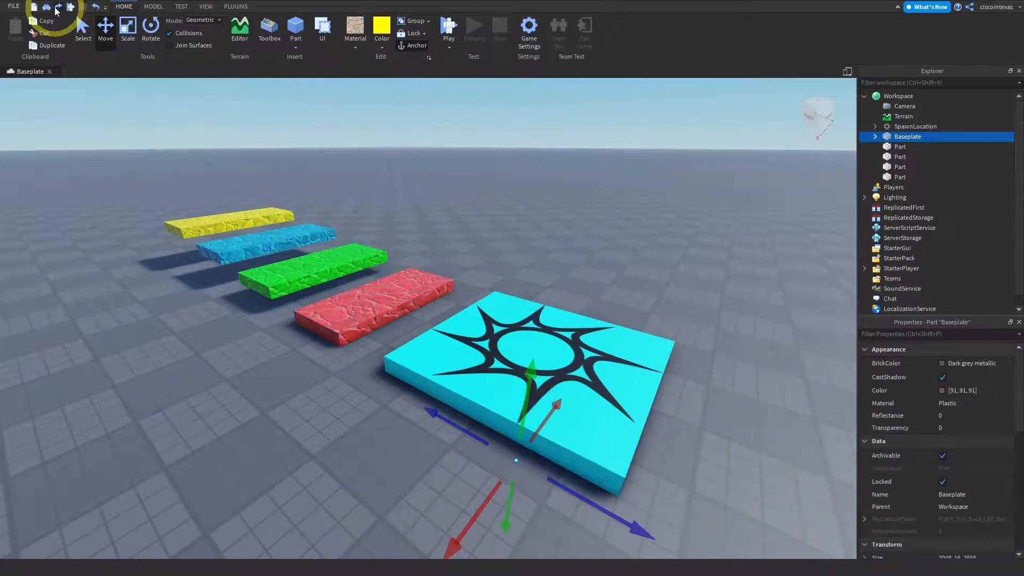
{"action": "left_click", "coordinate": [58, 9]}
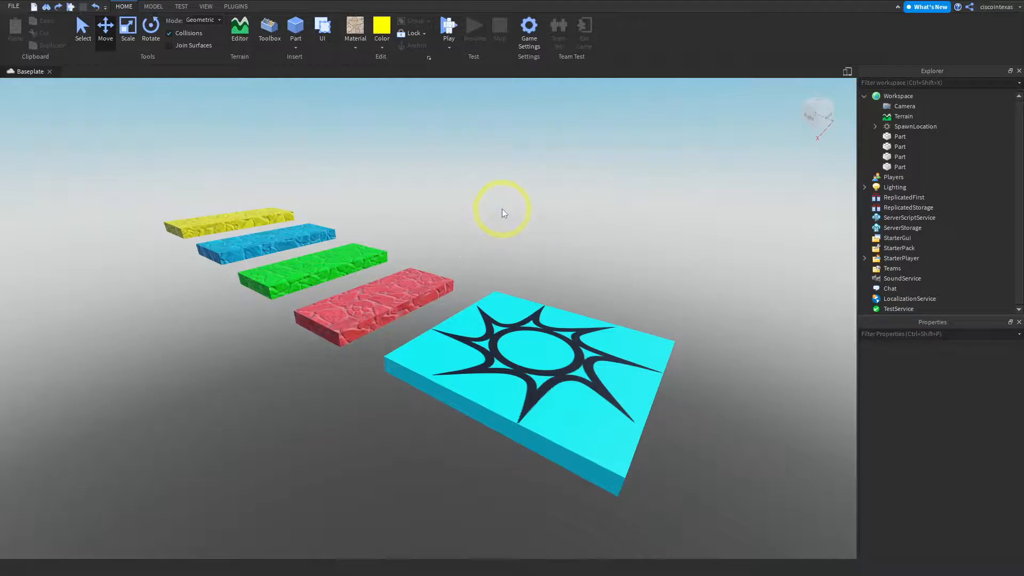
Insert a sphere part just beyond the yellow slab at the far end of the row
{"action": "key", "text": "a"}
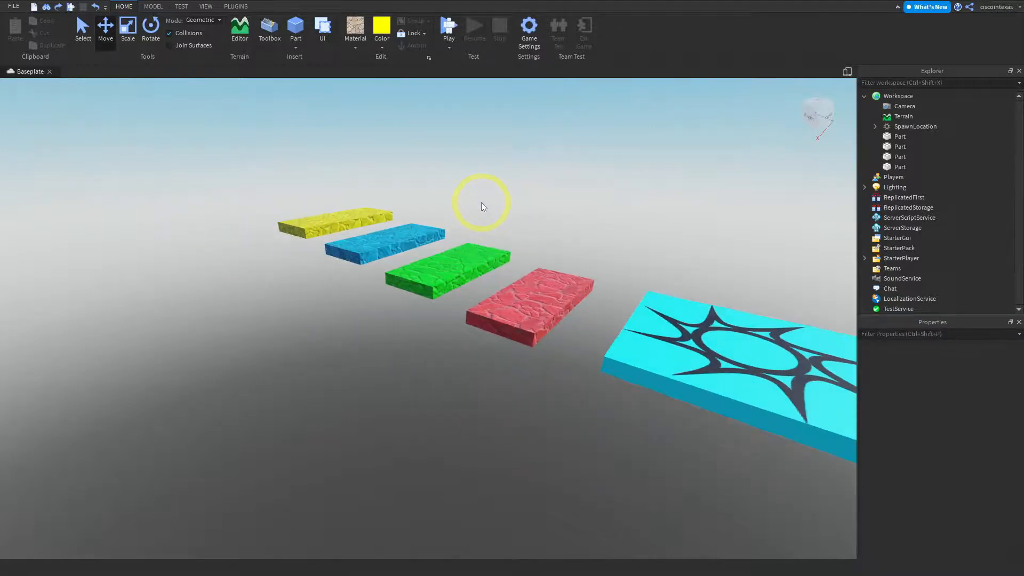
{"action": "key", "text": "e"}
{"action": "key", "text": "a"}
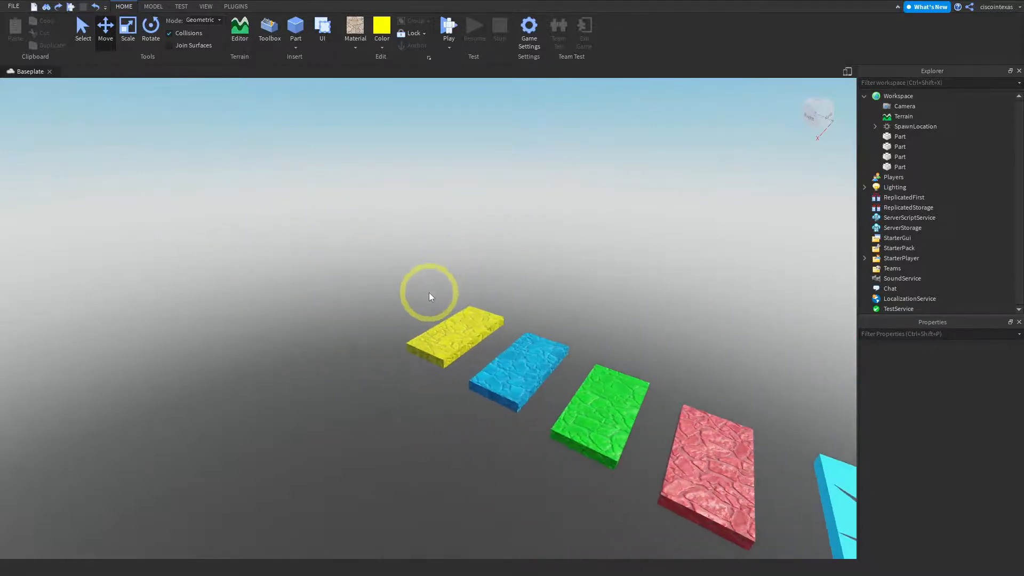
{"action": "key", "text": "w"}
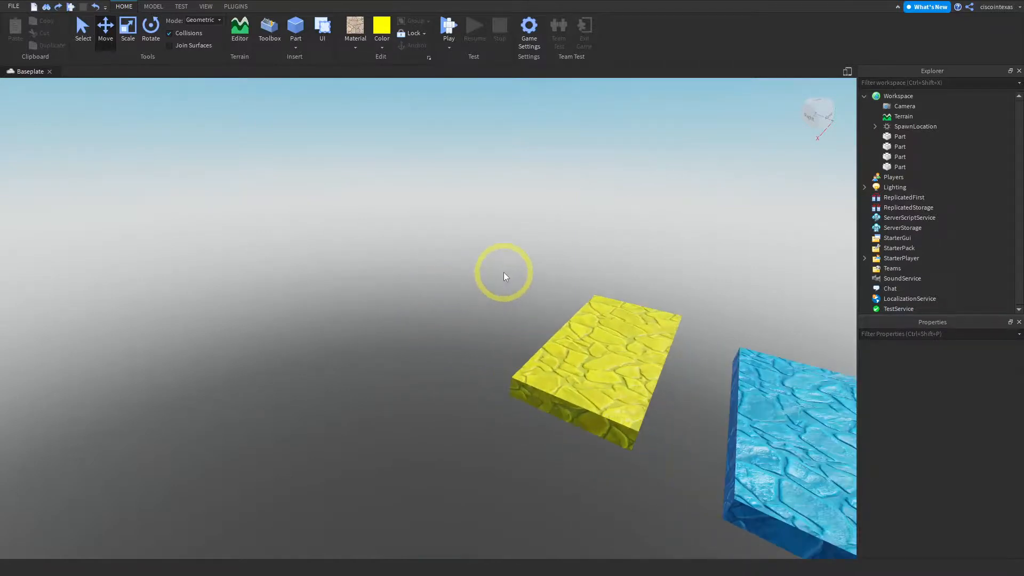
{"action": "right_click_drag", "start_coordinate": [503, 272], "coordinate": [503, 272]}
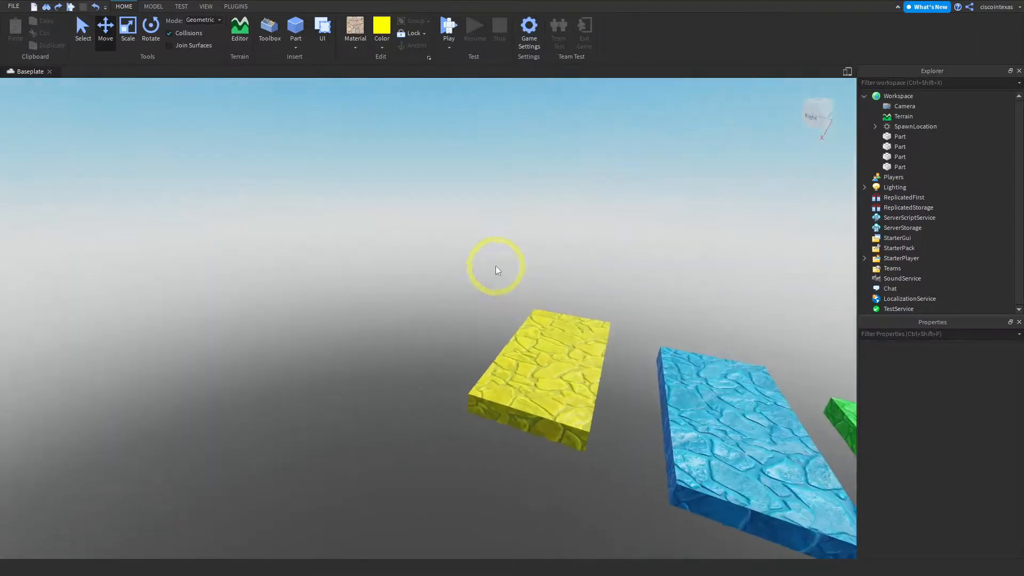
{"action": "left_click", "coordinate": [297, 46]}
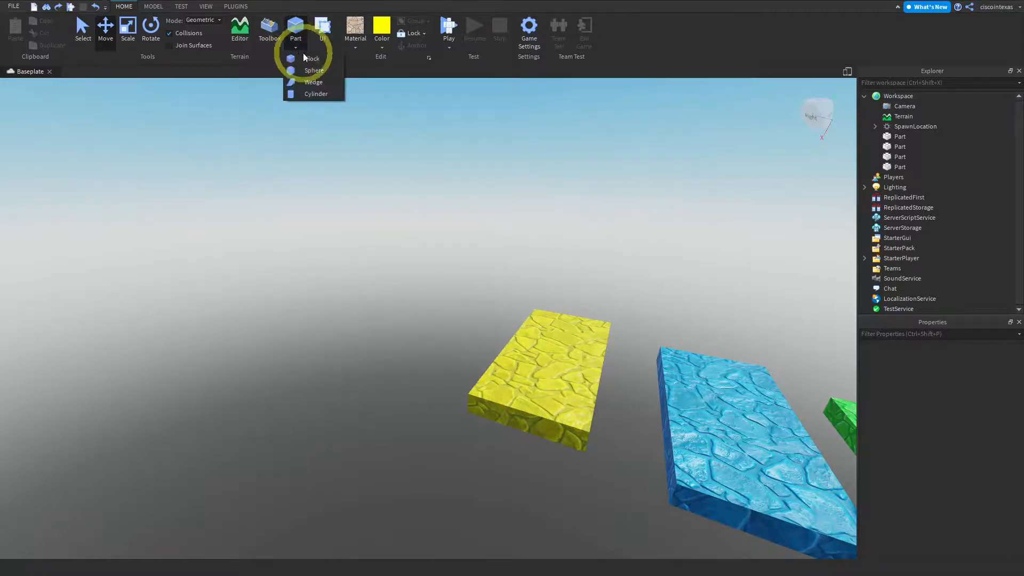
{"action": "left_click", "coordinate": [314, 70]}
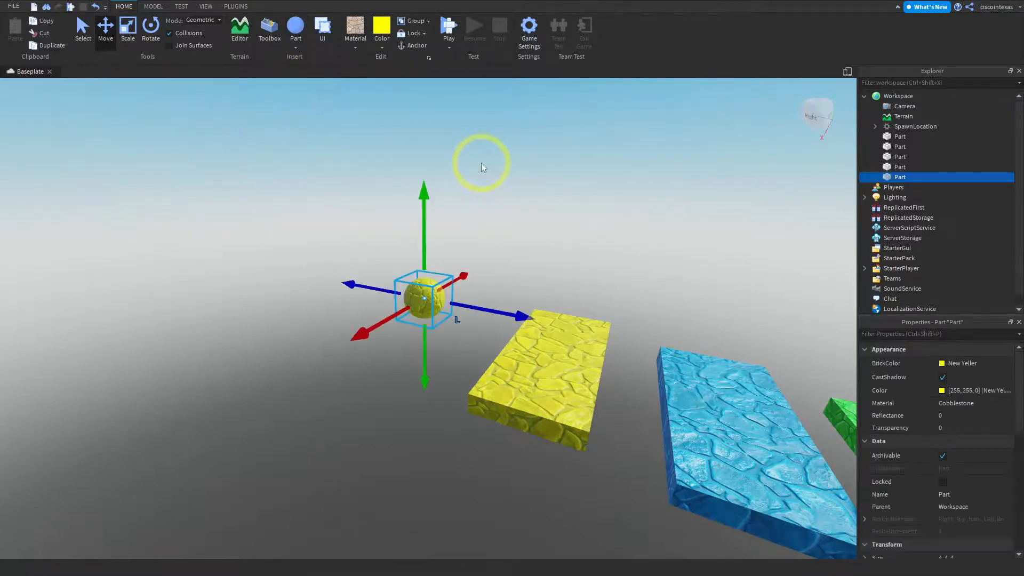
Move the sphere into line beside the outer edge of the yellow slab, leaving a small gap
{"action": "left_click_drag", "start_coordinate": [364, 334], "coordinate": [306, 377]}
{"action": "left_click_drag", "start_coordinate": [466, 344], "coordinate": [564, 381]}
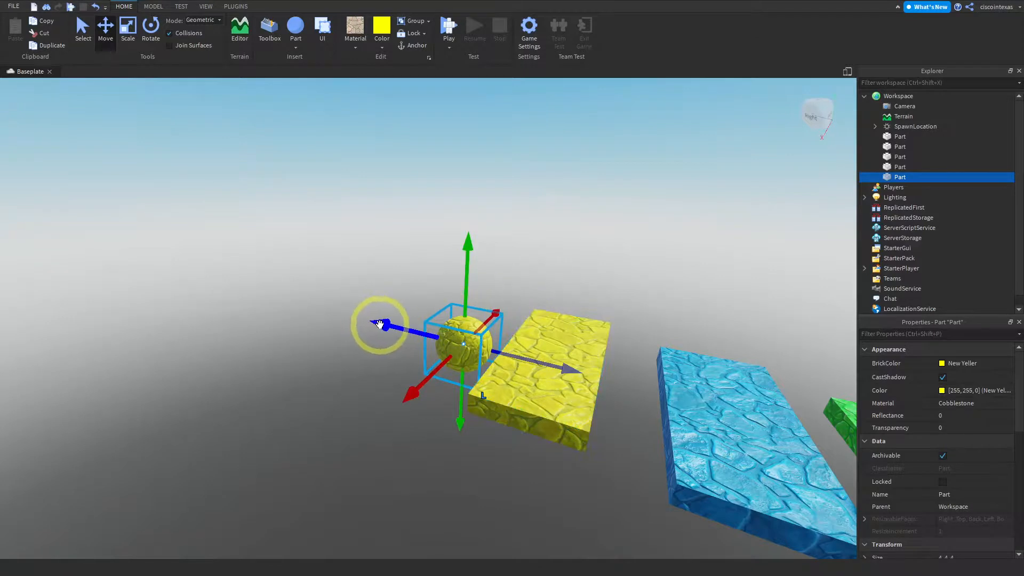
{"action": "left_click_drag", "start_coordinate": [377, 320], "coordinate": [356, 320]}
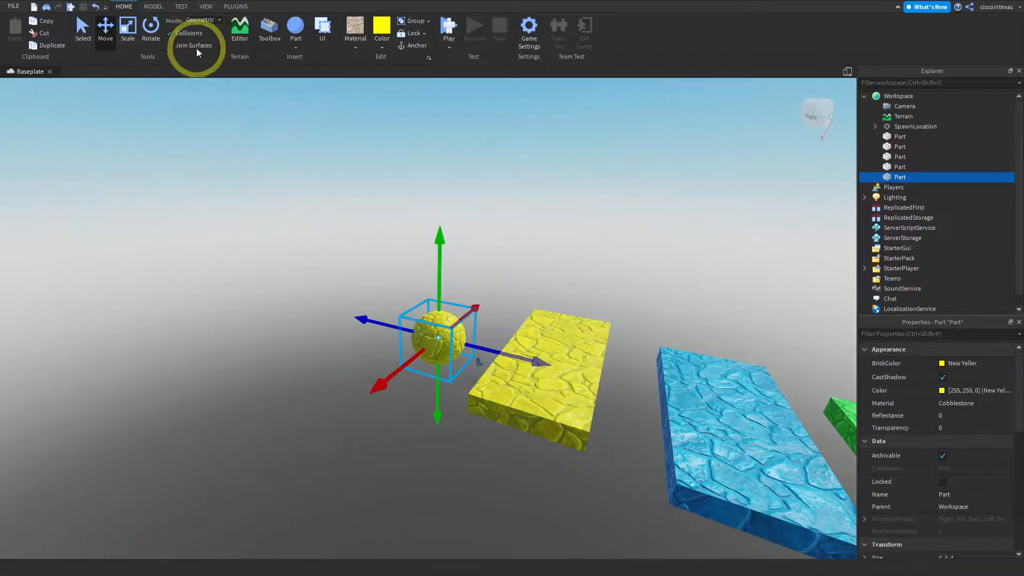
Scale the sphere up to 6 × 6 × 6 and recolour it purple (Alder)
{"action": "left_click", "coordinate": [127, 35]}
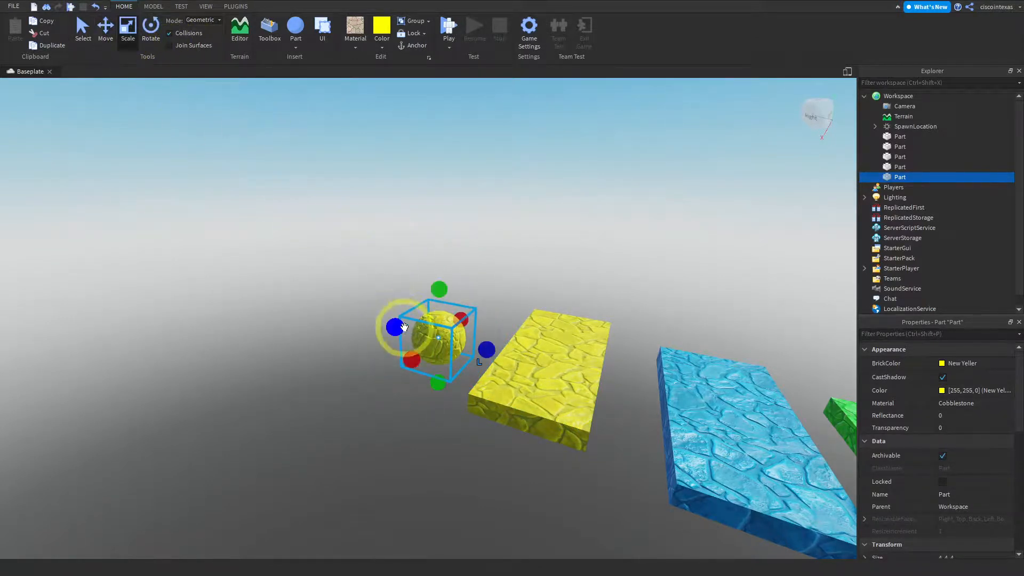
{"action": "left_click_drag", "start_coordinate": [413, 360], "coordinate": [395, 373]}
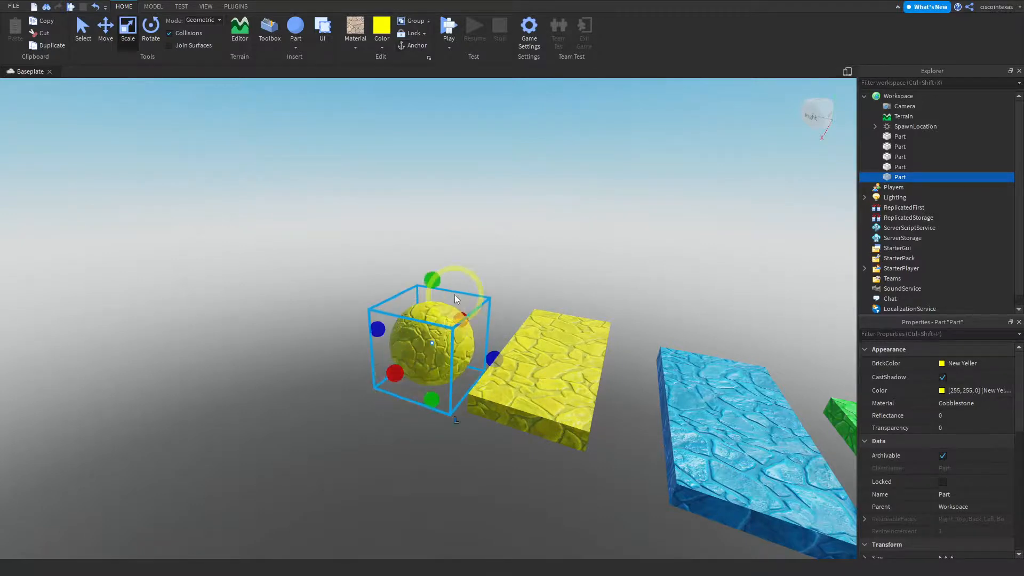
{"action": "left_click", "coordinate": [382, 47]}
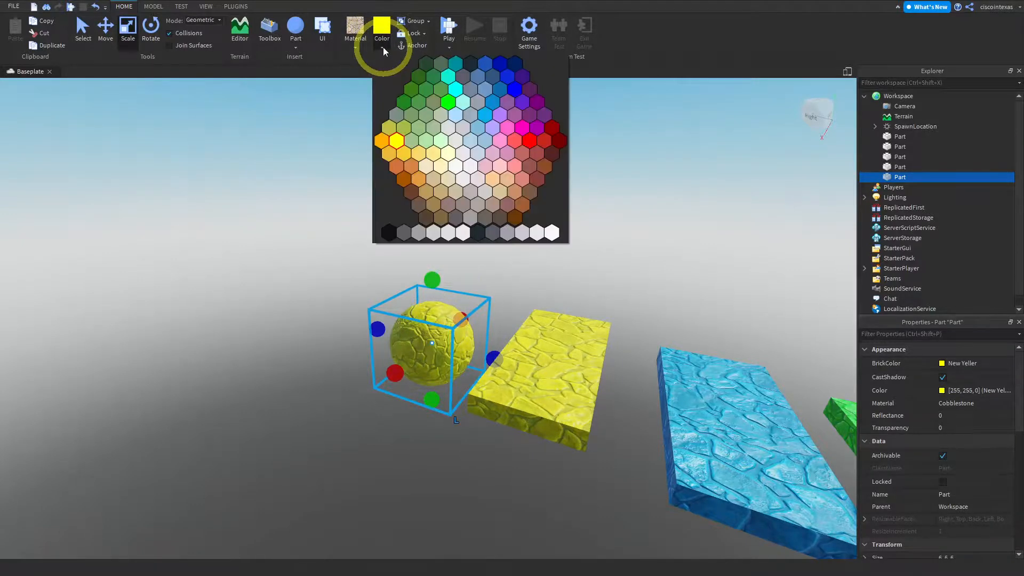
{"action": "left_click", "coordinate": [504, 115]}
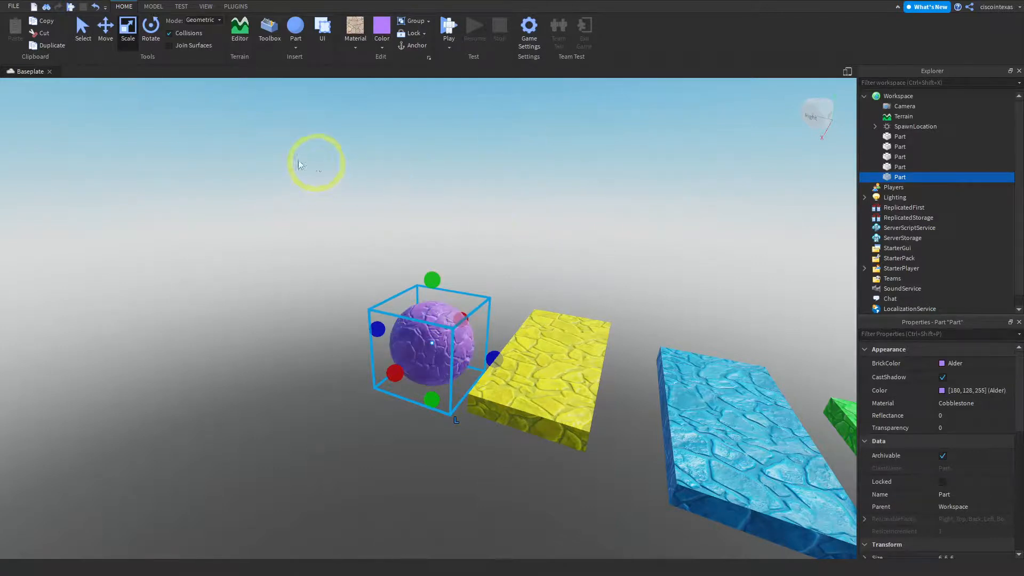
Move the purple sphere farther from the yellow slab and shift it slightly sideways along the slab's edge
{"action": "left_click", "coordinate": [106, 33]}
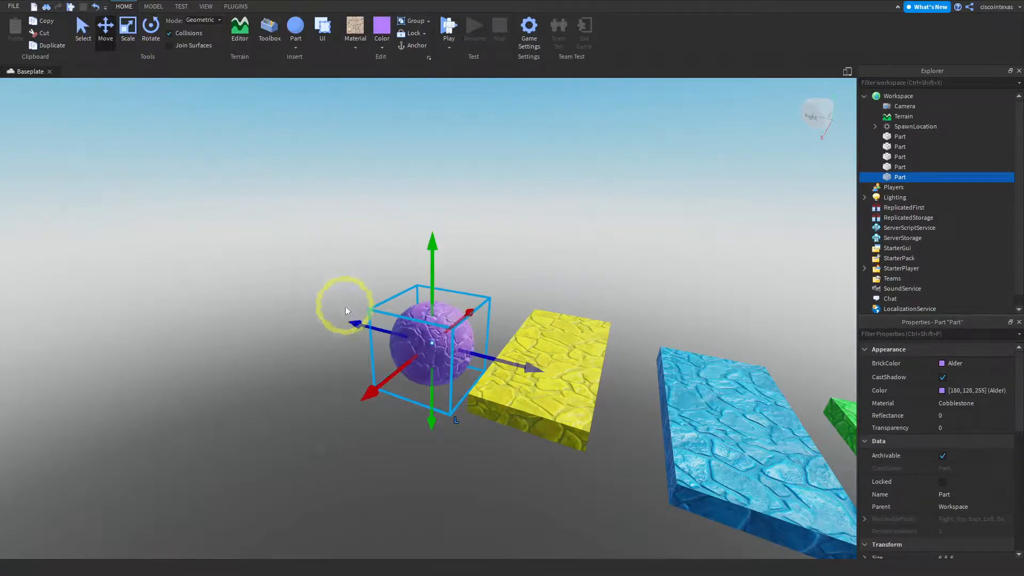
{"action": "left_click_drag", "start_coordinate": [354, 325], "coordinate": [335, 310]}
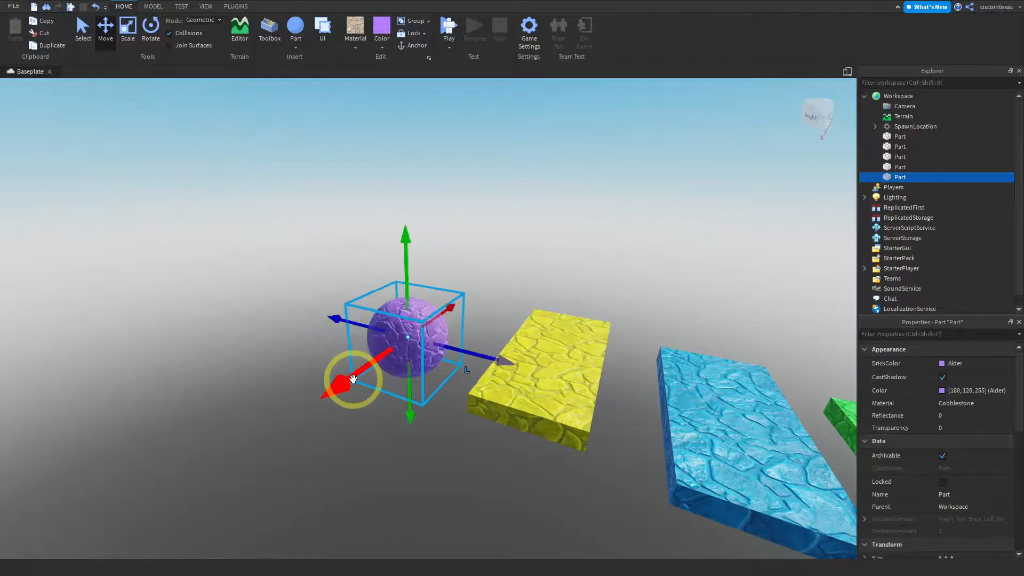
{"action": "left_click_drag", "start_coordinate": [353, 379], "coordinate": [356, 392]}
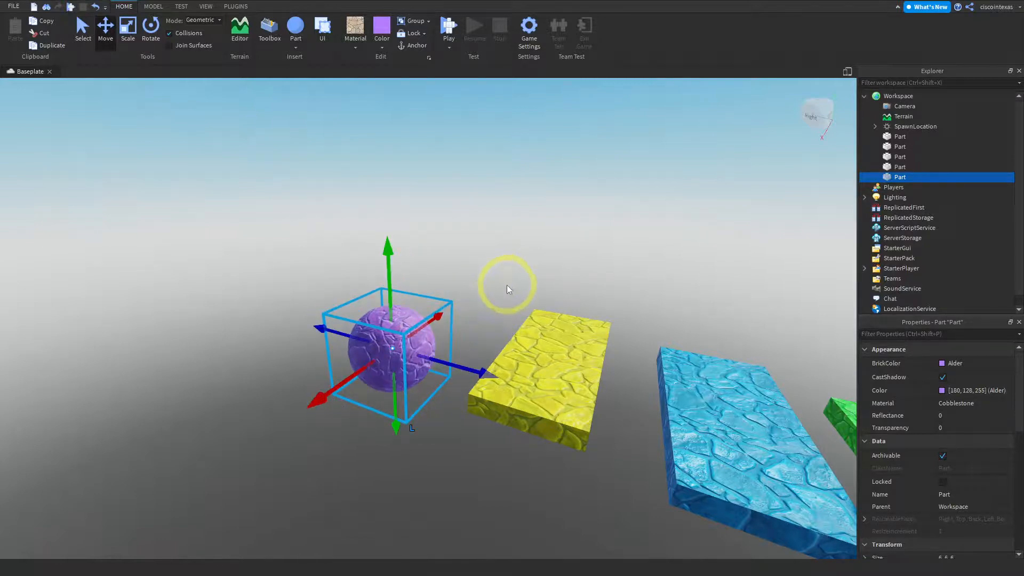
Duplicate the purple sphere and place the copy beyond it, away from the yellow slab and slightly higher than the original
{"action": "right_click_drag", "start_coordinate": [497, 277], "coordinate": [681, 222]}
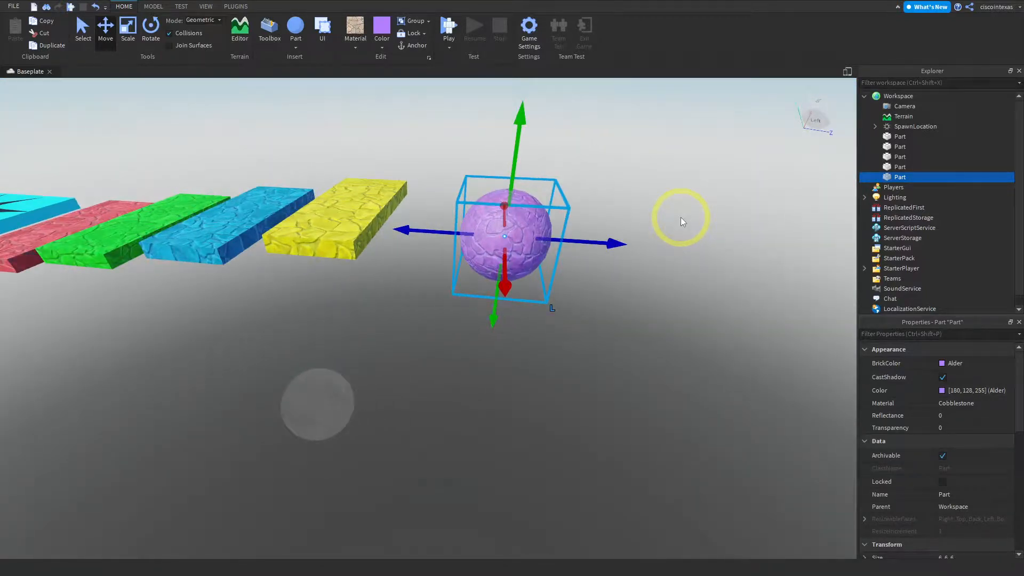
{"action": "left_click", "coordinate": [49, 47]}
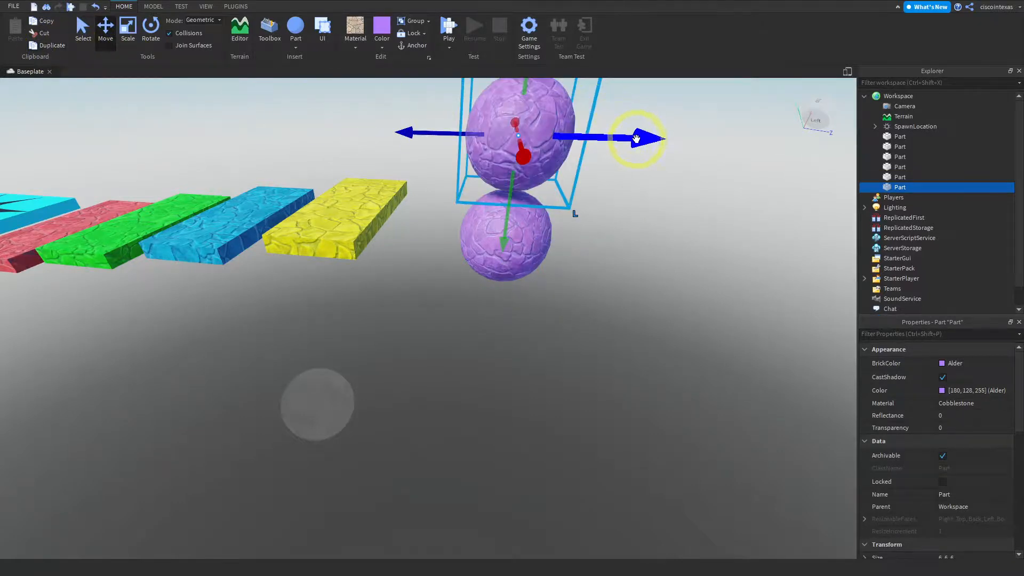
{"action": "left_click_drag", "start_coordinate": [636, 139], "coordinate": [755, 168]}
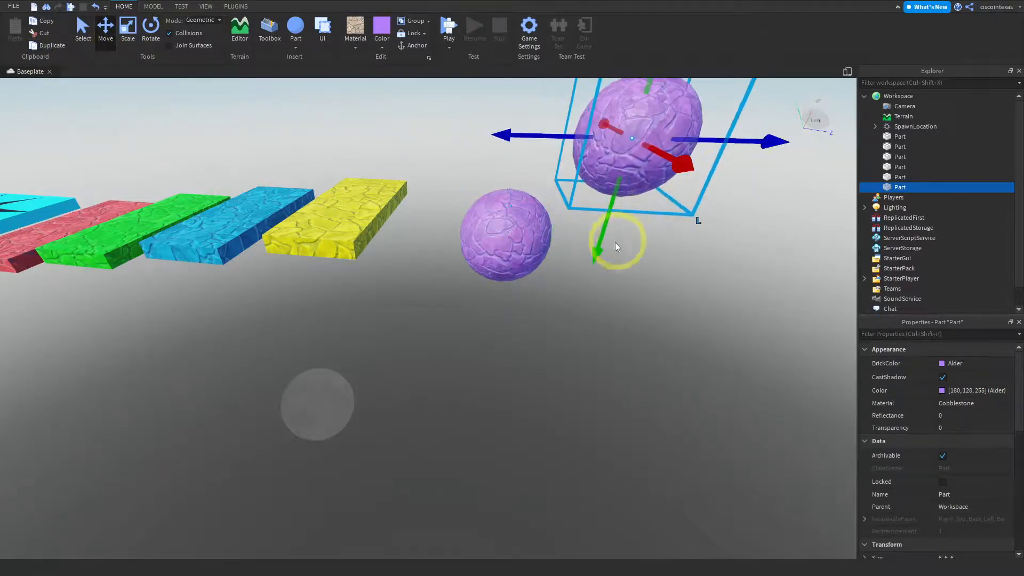
{"action": "left_click_drag", "start_coordinate": [615, 247], "coordinate": [750, 201]}
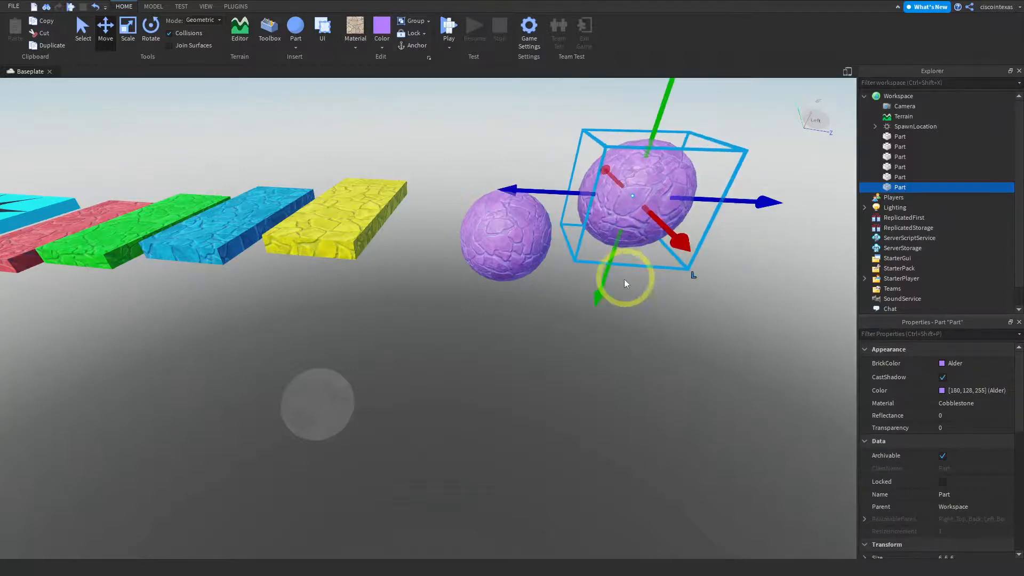
{"action": "left_click_drag", "start_coordinate": [599, 297], "coordinate": [594, 314]}
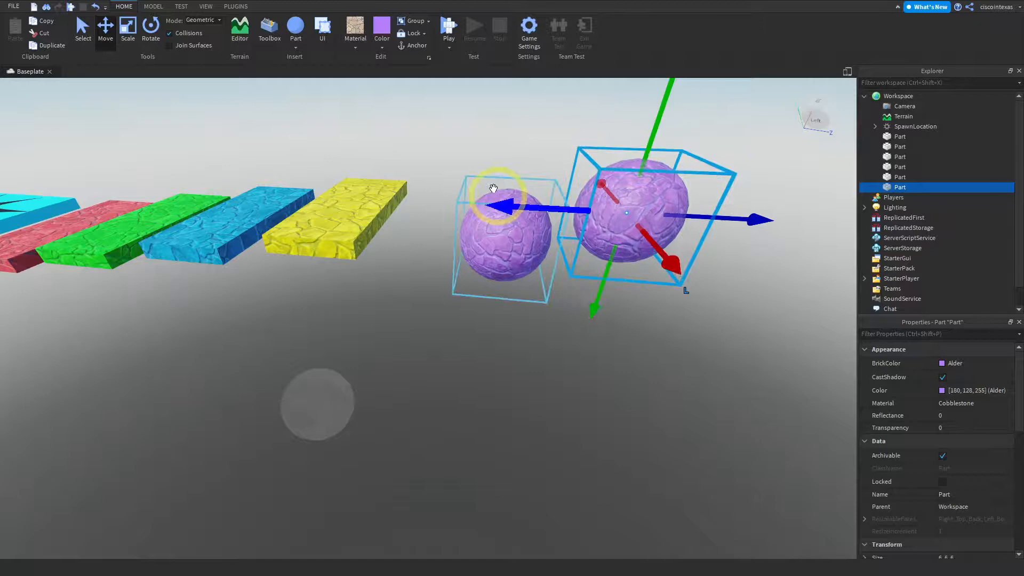
Recolour the copied sphere Br. yellowish orange and shift it sideways so it is staggered from the purple sphere
{"action": "left_click", "coordinate": [382, 47]}
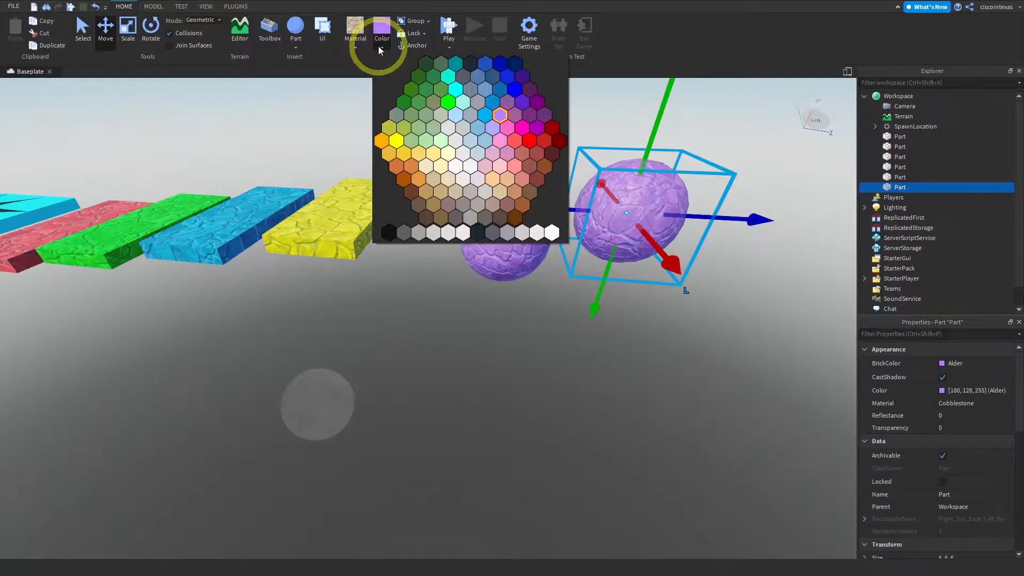
{"action": "left_click", "coordinate": [425, 170]}
{"action": "right_click_drag", "start_coordinate": [446, 147], "coordinate": [390, 233]}
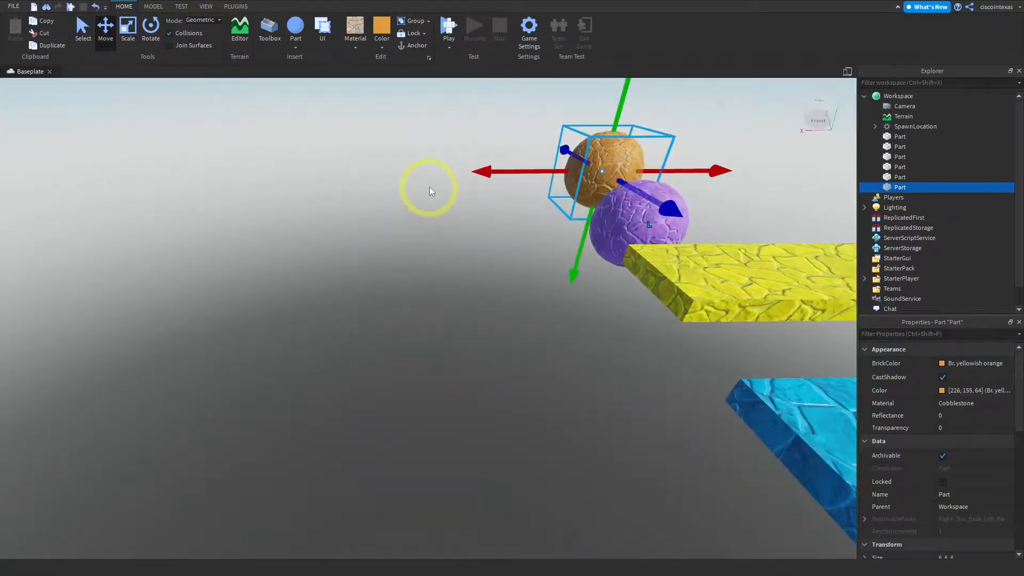
{"action": "left_click_drag", "start_coordinate": [483, 172], "coordinate": [512, 171]}
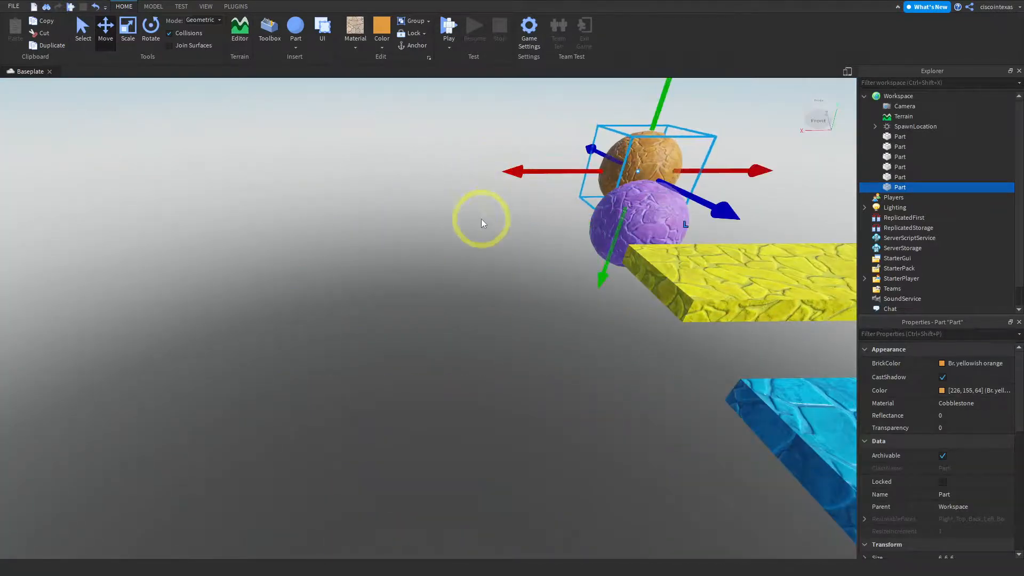
{"action": "scroll", "coordinate": [481, 220], "scroll_direction": "up", "scroll_amount": 5}
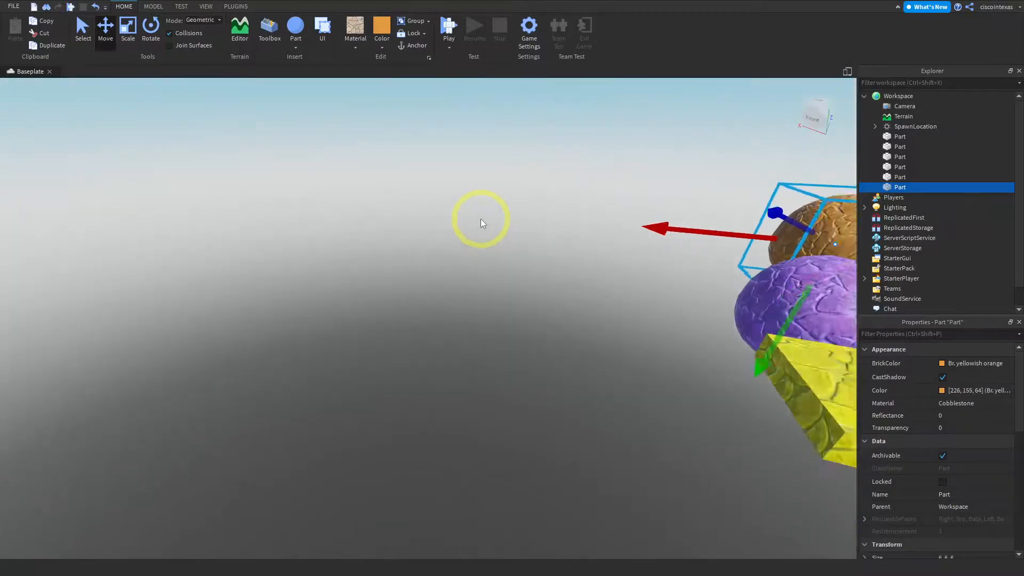
{"action": "scroll", "coordinate": [481, 223], "scroll_direction": "down", "scroll_amount": 5}
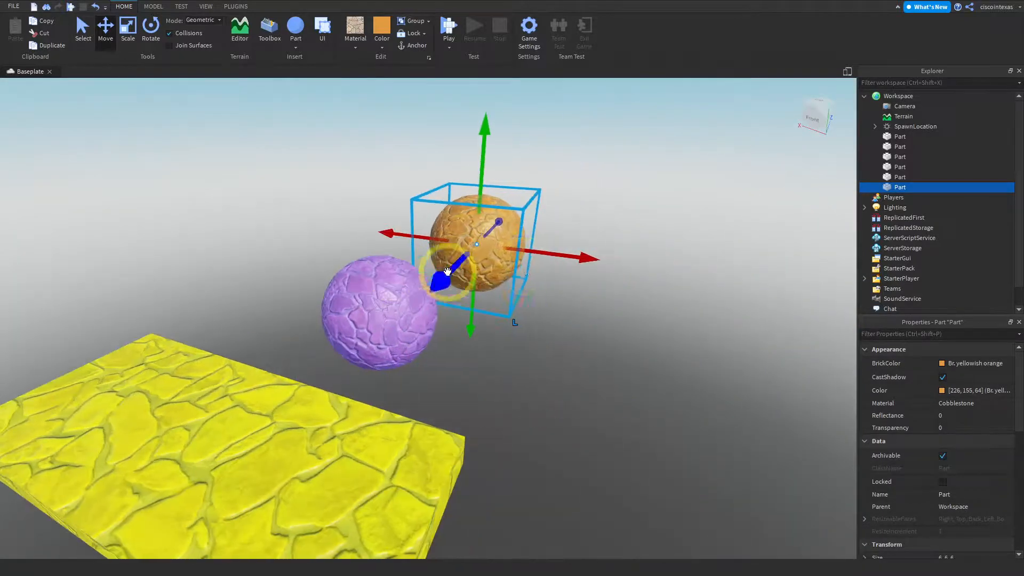
{"action": "left_click_drag", "start_coordinate": [580, 259], "coordinate": [592, 261]}
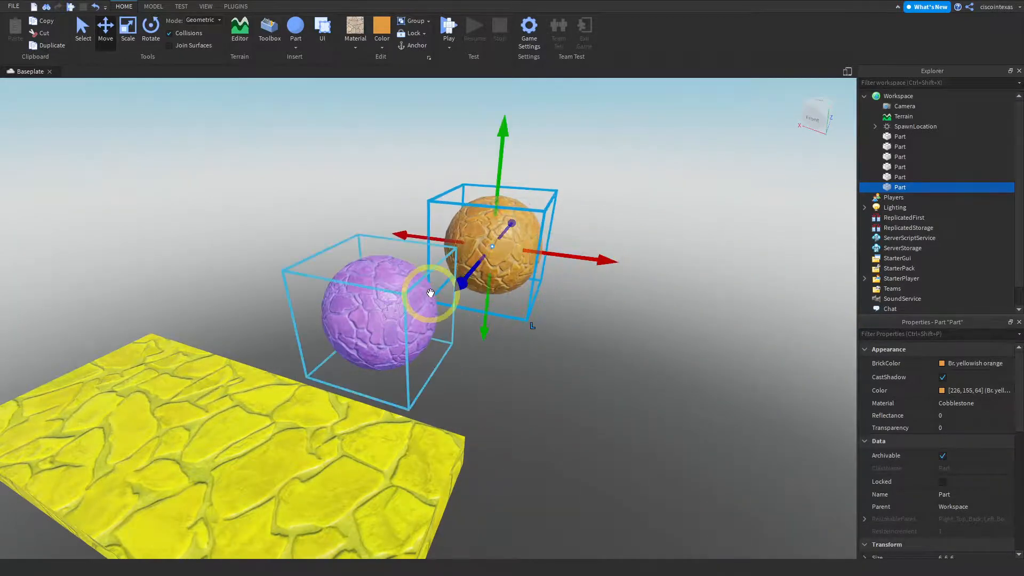
Shift the purple sphere sideways away from the orange one, and adjust the orange sphere's height and sideways position beside it
{"action": "left_click", "coordinate": [389, 297]}
{"action": "left_click_drag", "start_coordinate": [476, 336], "coordinate": [418, 322]}
{"action": "scroll", "coordinate": [521, 356], "scroll_direction": "up", "scroll_amount": 3}
{"action": "scroll", "coordinate": [520, 357], "scroll_direction": "down", "scroll_amount": 3}
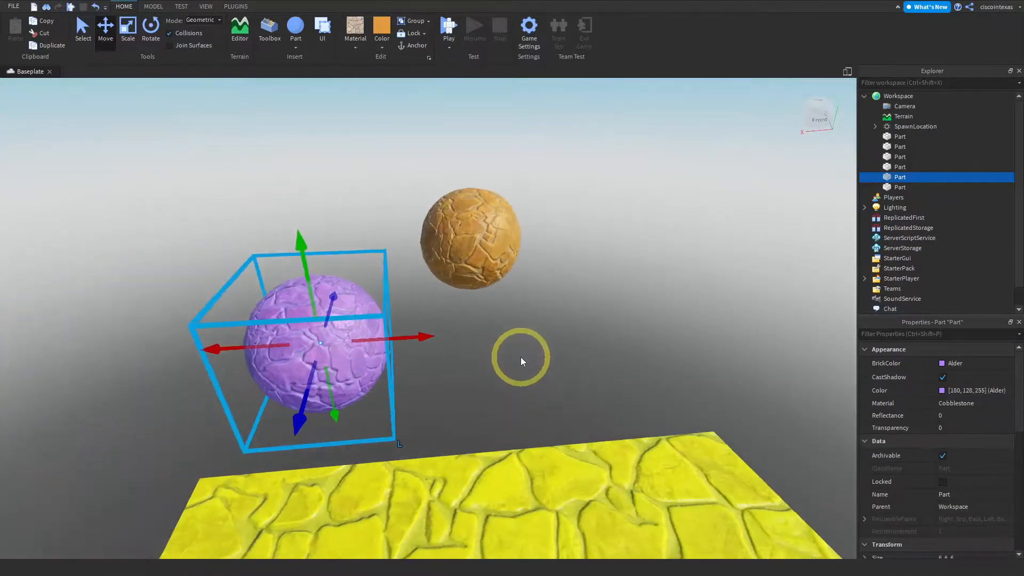
{"action": "left_click", "coordinate": [482, 257]}
{"action": "left_click_drag", "start_coordinate": [494, 278], "coordinate": [500, 302]}
{"action": "left_click_drag", "start_coordinate": [576, 256], "coordinate": [548, 272]}
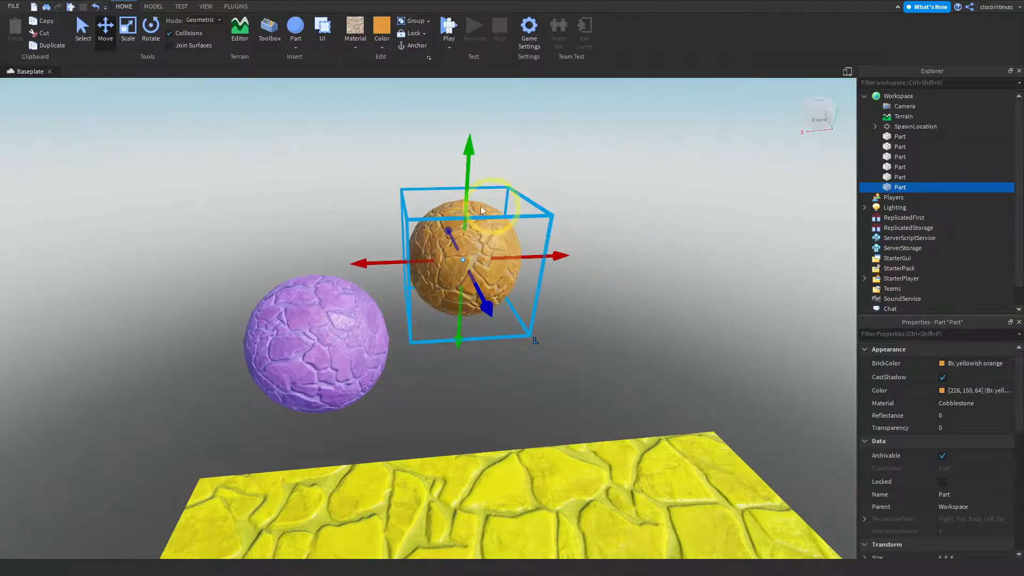
Duplicate the orange sphere and position the copy sideways toward the purple sphere's side, slightly higher than both spheres
{"action": "left_click", "coordinate": [53, 46]}
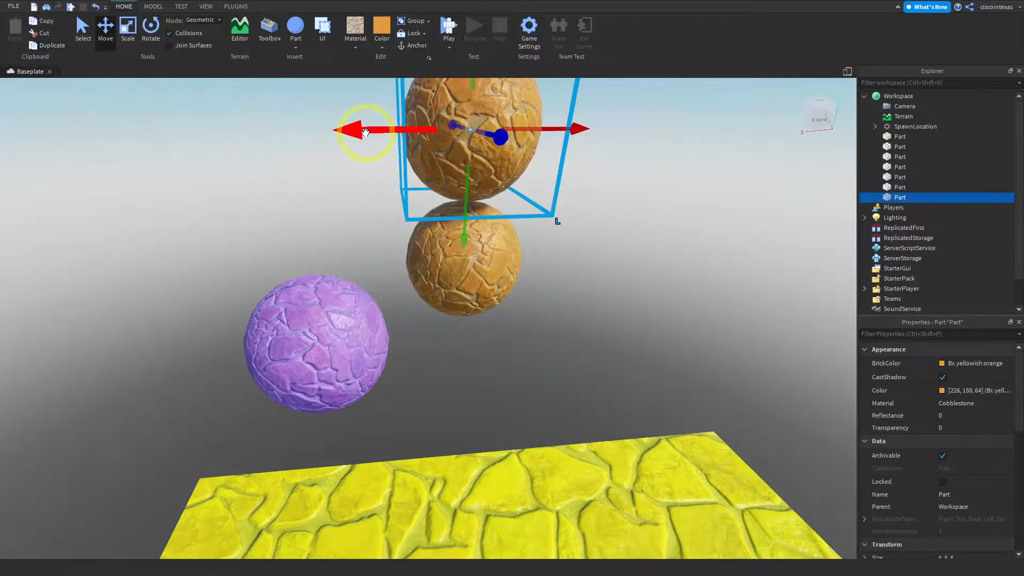
{"action": "left_click_drag", "start_coordinate": [345, 132], "coordinate": [261, 162]}
{"action": "left_click_drag", "start_coordinate": [308, 137], "coordinate": [340, 121]}
{"action": "left_click_drag", "start_coordinate": [362, 218], "coordinate": [370, 295]}
Recolour the newest sphere Salmon and adjust its distance and height so it sits just beyond the orange sphere
{"action": "left_click", "coordinate": [382, 48]}
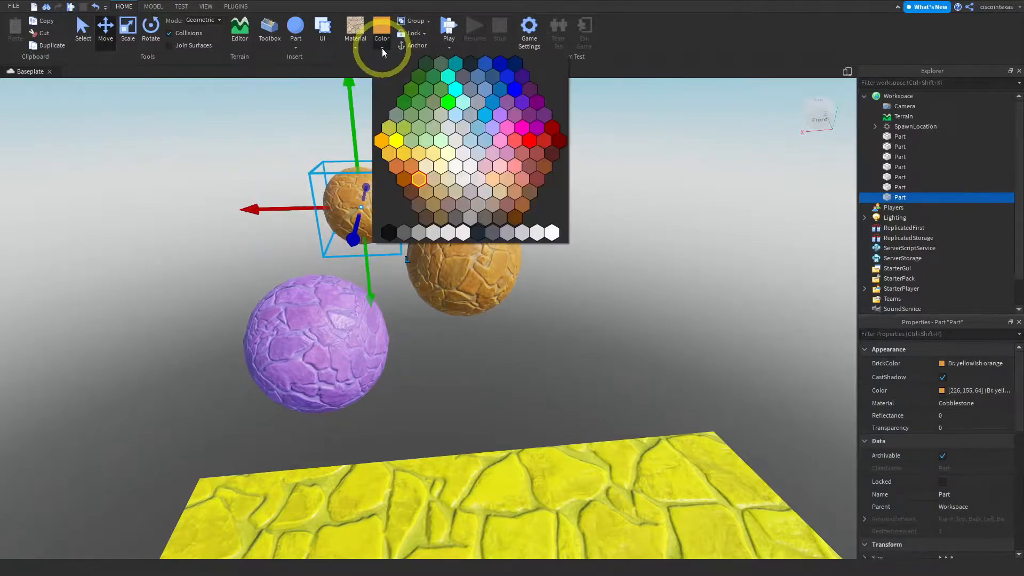
{"action": "left_click", "coordinate": [514, 168]}
{"action": "key", "text": "d"}
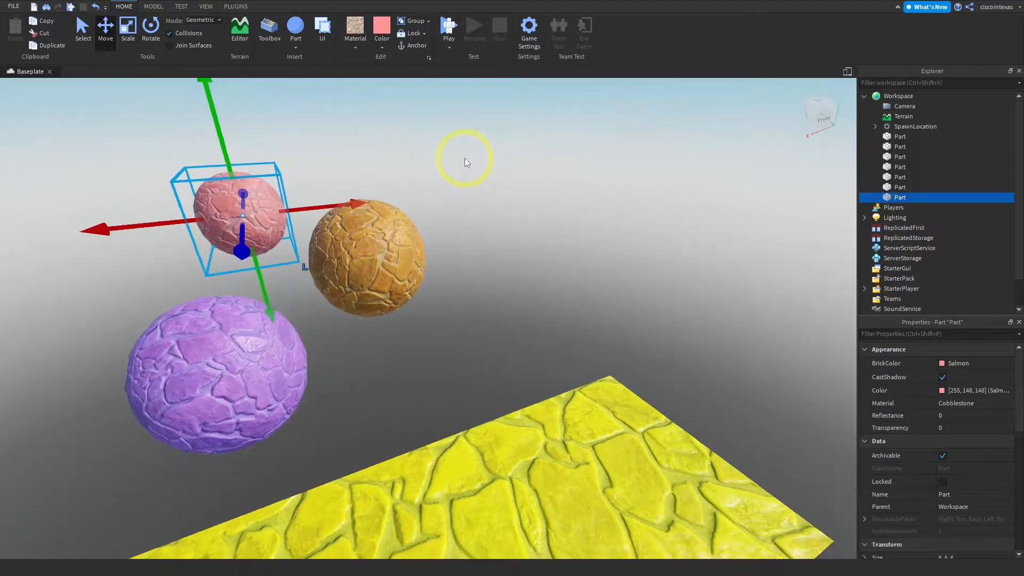
{"action": "key", "text": "a"}
{"action": "right_click_drag", "start_coordinate": [492, 153], "coordinate": [500, 154]}
{"action": "key", "text": "a"}
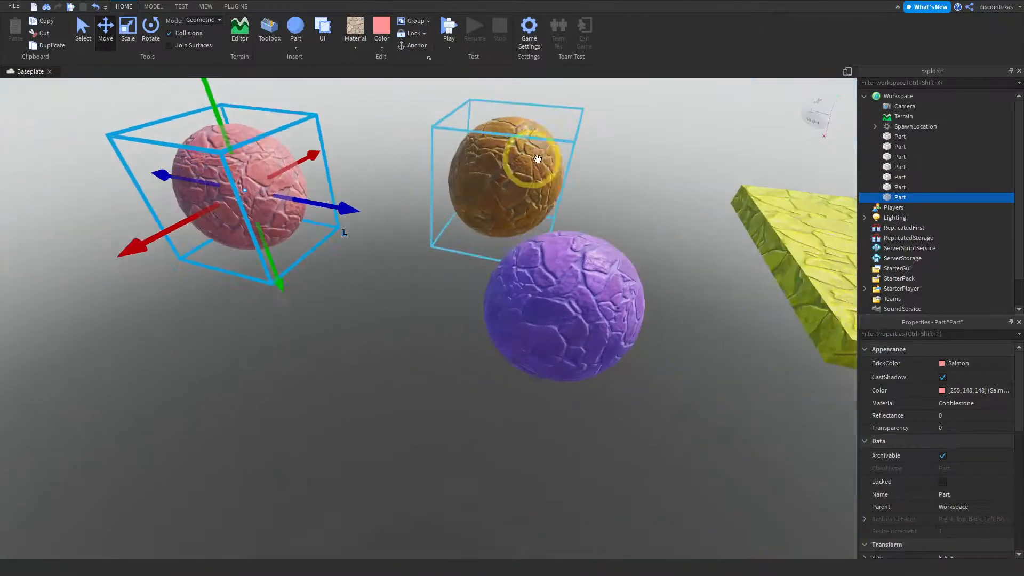
{"action": "left_click_drag", "start_coordinate": [512, 208], "coordinate": [617, 228]}
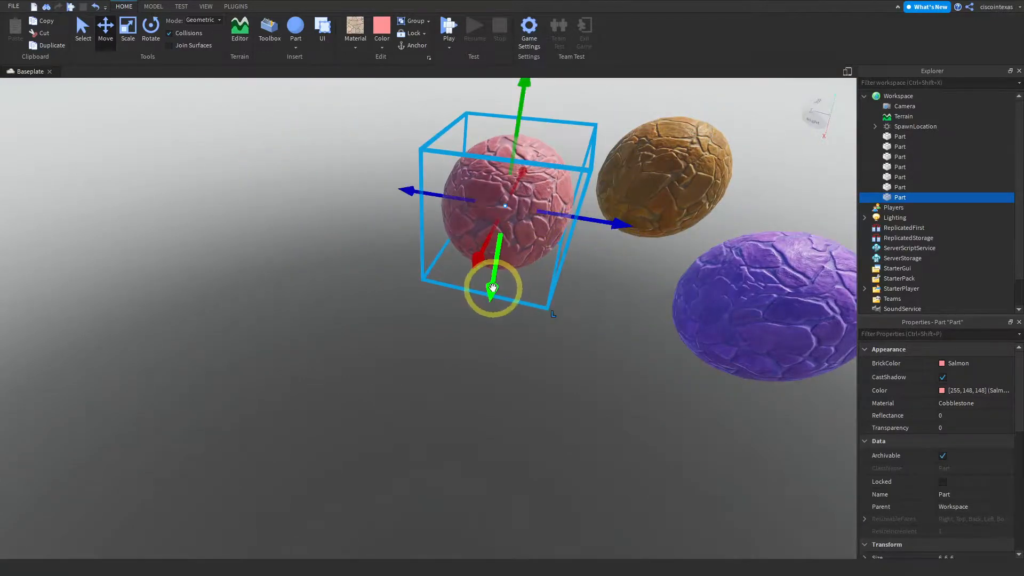
{"action": "left_click_drag", "start_coordinate": [493, 287], "coordinate": [496, 275]}
Examine the spacing and heights of the three spheres from several sides, including from behind the course
{"action": "right_click_drag", "start_coordinate": [655, 274], "coordinate": [664, 276]}
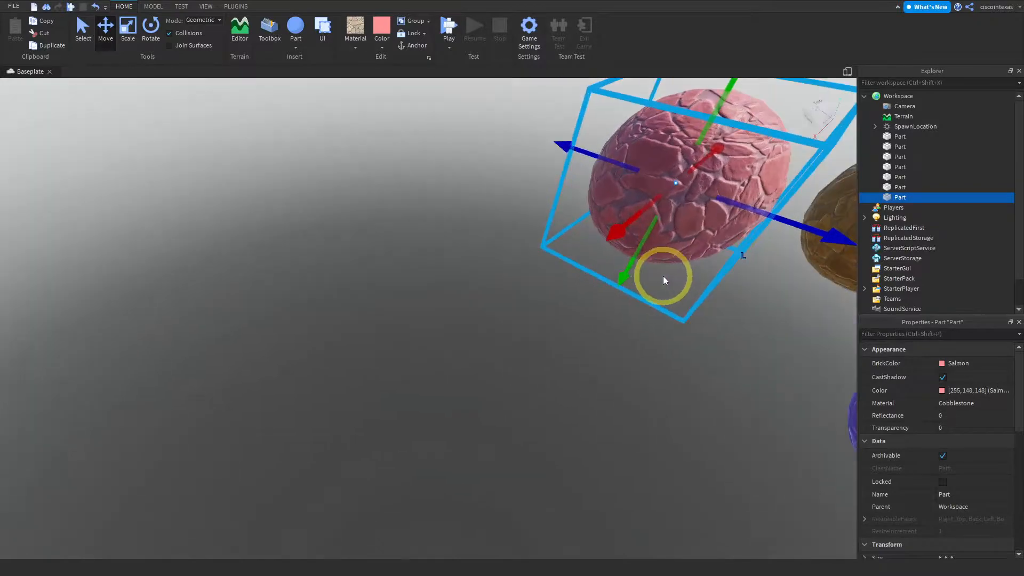
{"action": "scroll", "coordinate": [663, 276], "scroll_direction": "up", "scroll_amount": 3}
{"action": "scroll", "coordinate": [706, 119], "scroll_direction": "down", "scroll_amount": 3}
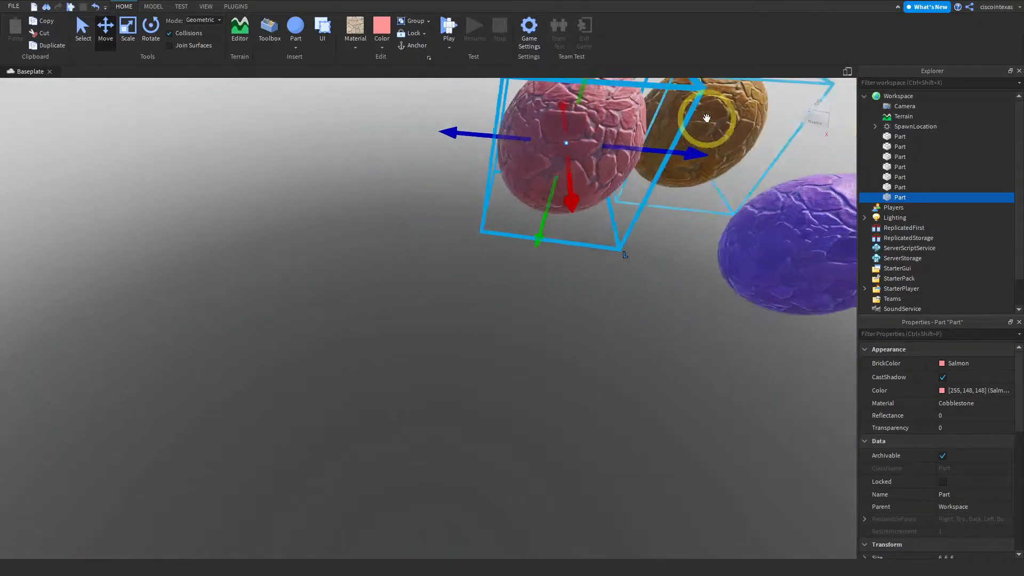
{"action": "right_click_drag", "start_coordinate": [713, 227], "coordinate": [721, 202]}
{"action": "key", "text": "a"}
{"action": "right_click_drag", "start_coordinate": [731, 318], "coordinate": [735, 317]}
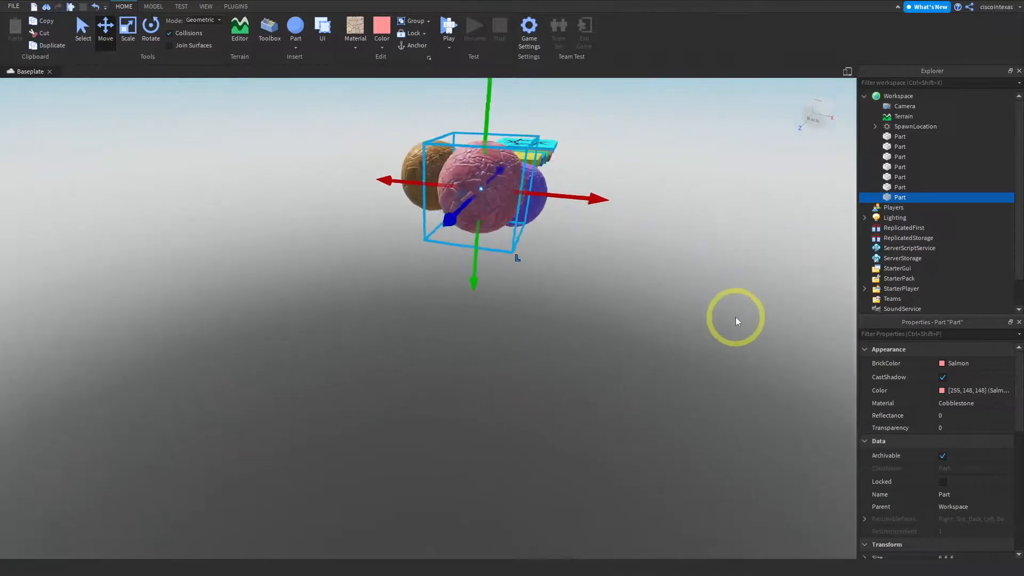
{"action": "key", "text": "a"}
{"action": "right_click_drag", "start_coordinate": [672, 351], "coordinate": [670, 351]}
{"action": "key", "text": "a"}
{"action": "right_click_drag", "start_coordinate": [570, 345], "coordinate": [565, 340]}
{"action": "key", "text": "a"}
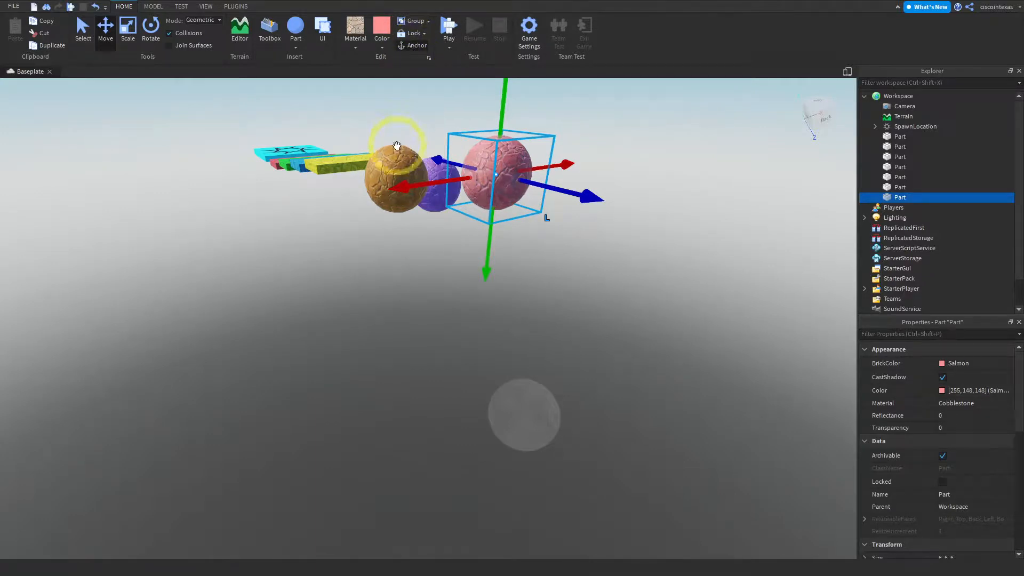
Anchor the spheres, including the orange and purple ones, so they stay floating, and clear the selection
{"action": "left_click", "coordinate": [397, 174]}
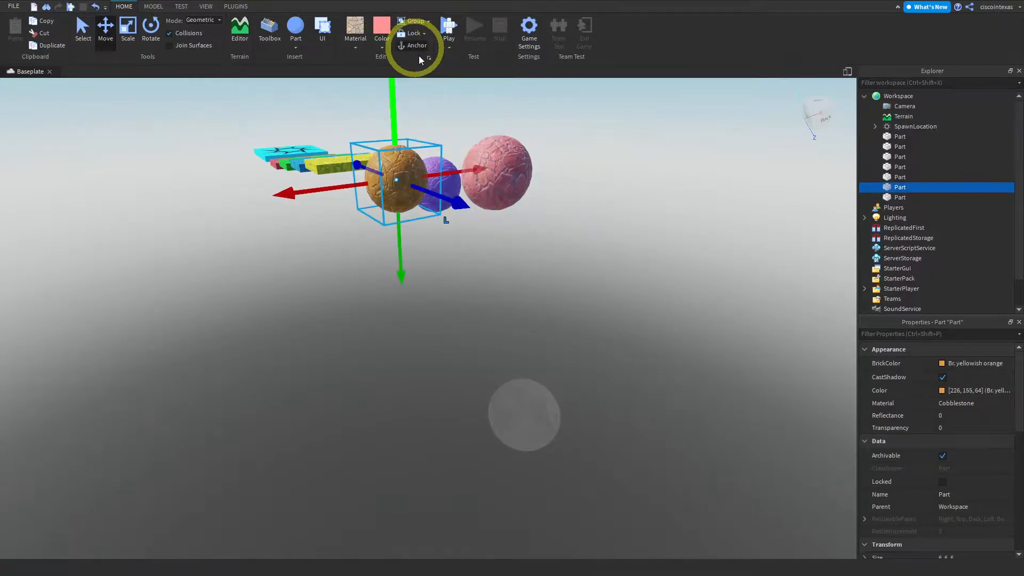
{"action": "left_click", "coordinate": [448, 156]}
{"action": "left_click", "coordinate": [439, 180]}
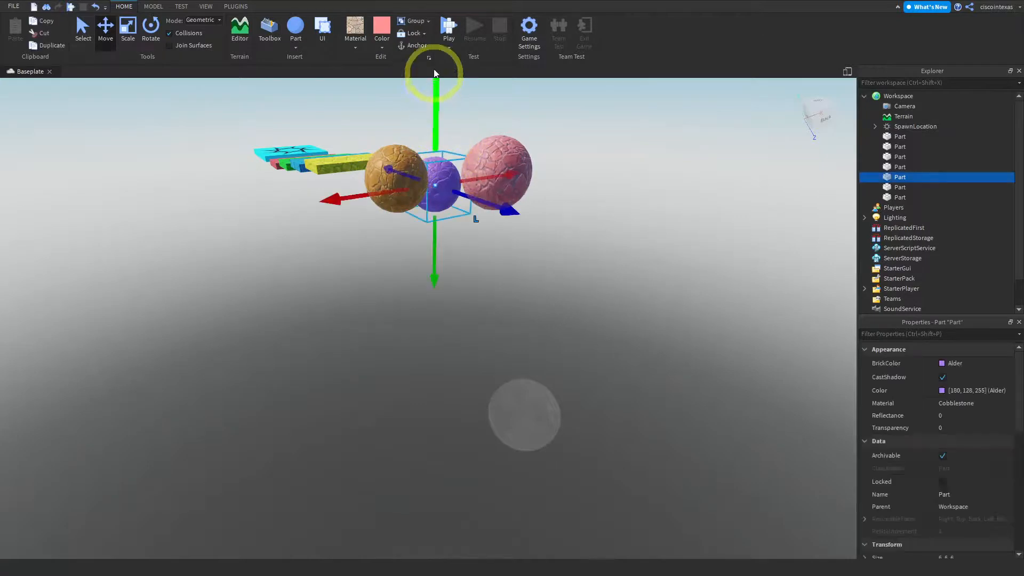
{"action": "left_click", "coordinate": [601, 148]}
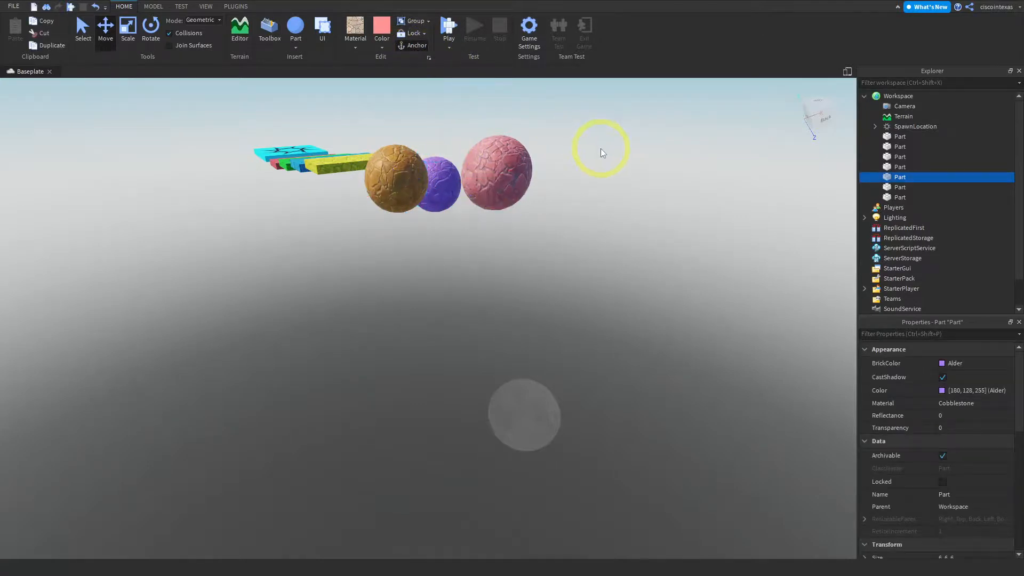
Start a playtest and run the character from the spawn pad, jumping across the coloured slabs toward the spheres
{"action": "right_click_drag", "start_coordinate": [600, 148], "coordinate": [521, 88]}
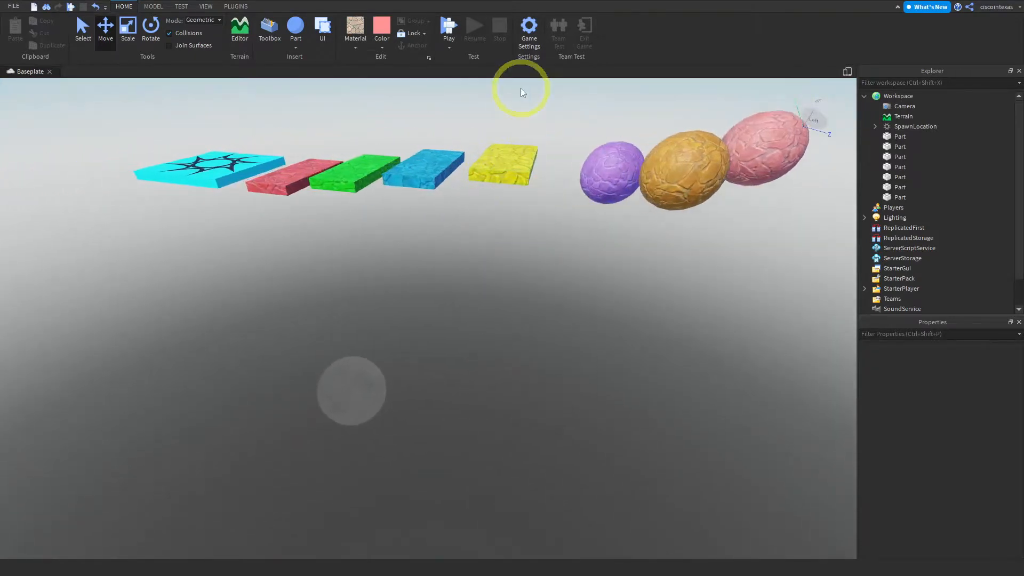
{"action": "left_click", "coordinate": [448, 26]}
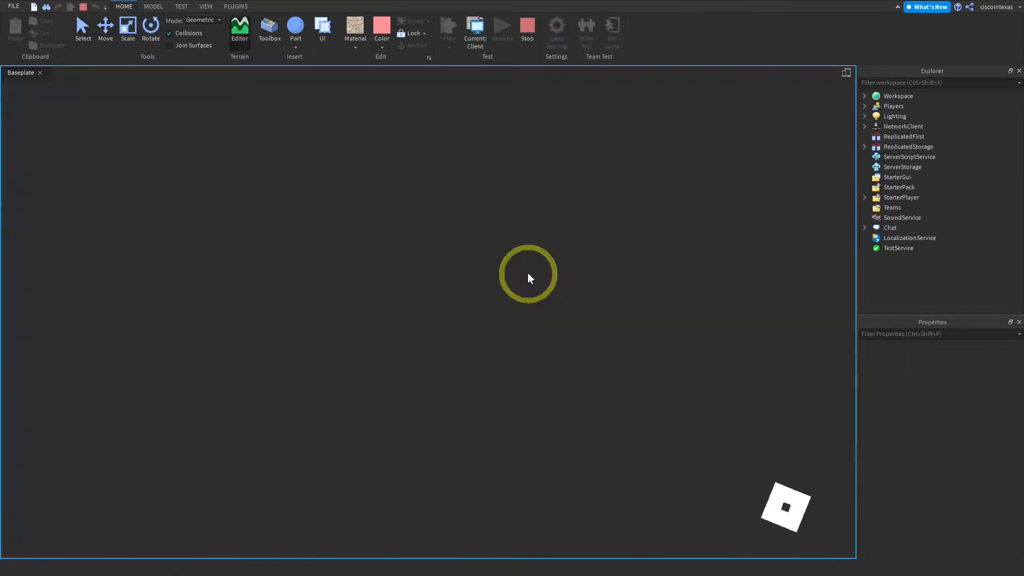
{"action": "key", "text": "Right"}
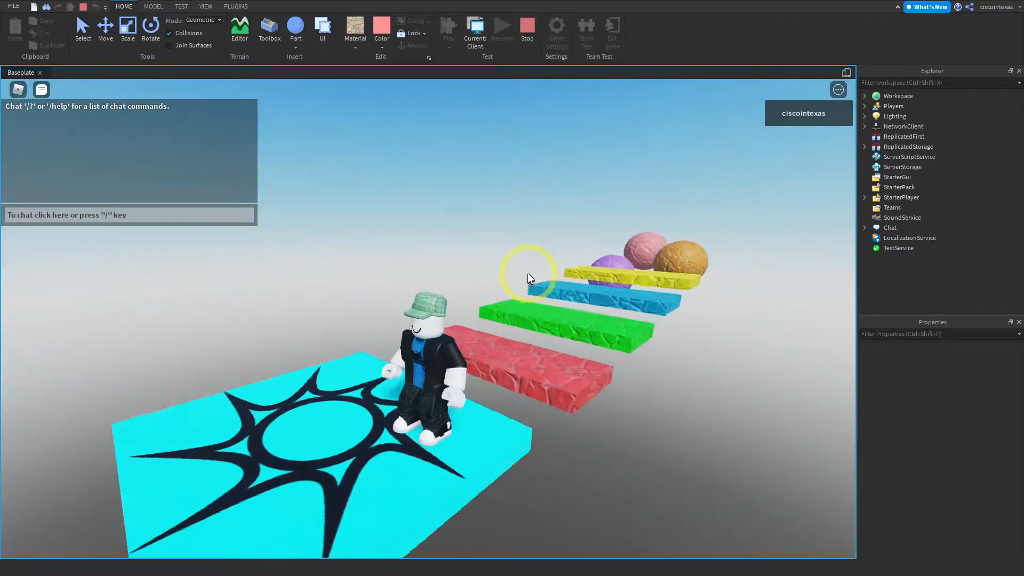
{"action": "key", "text": "w"}
{"action": "key", "text": "space"}
{"action": "key", "text": "space"}
{"action": "key", "text": "space"}
{"action": "key", "text": "space"}
{"action": "key", "text": "space"}
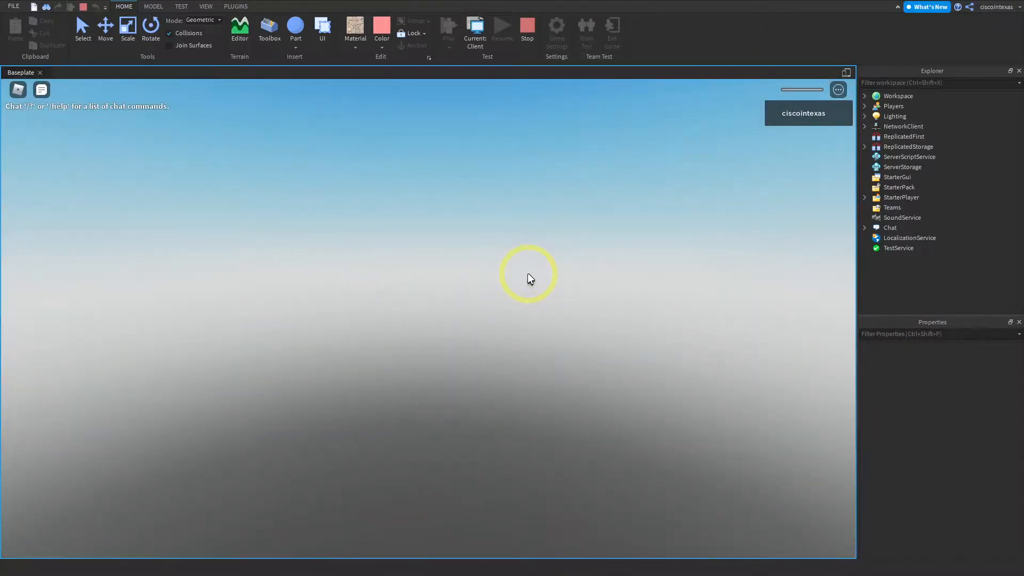
Run the playtest character from the spawn pad across the slabs, jumping onto the purple, orange and salmon spheres
{"action": "key", "text": "Right"}
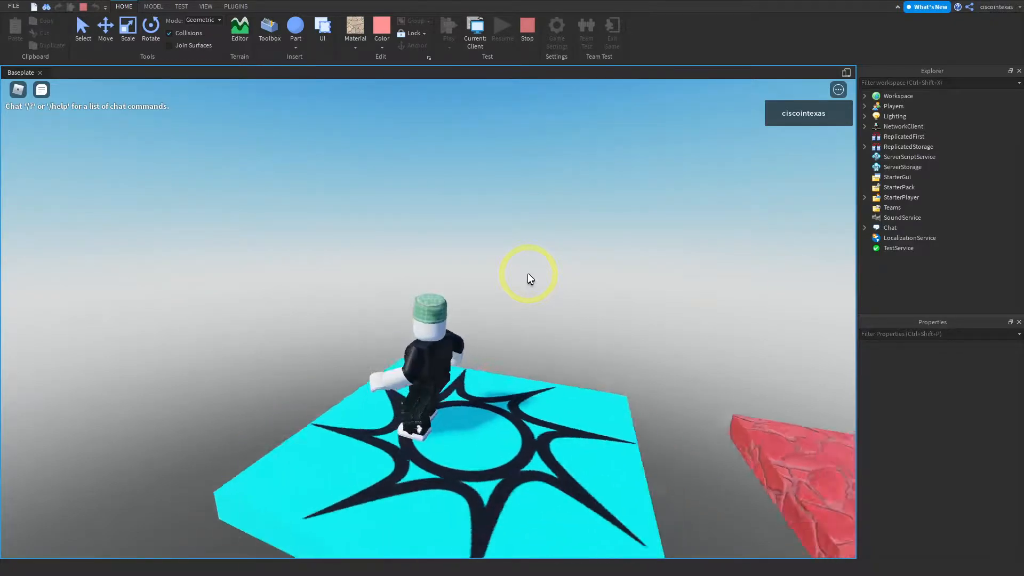
{"action": "key", "text": "w"}
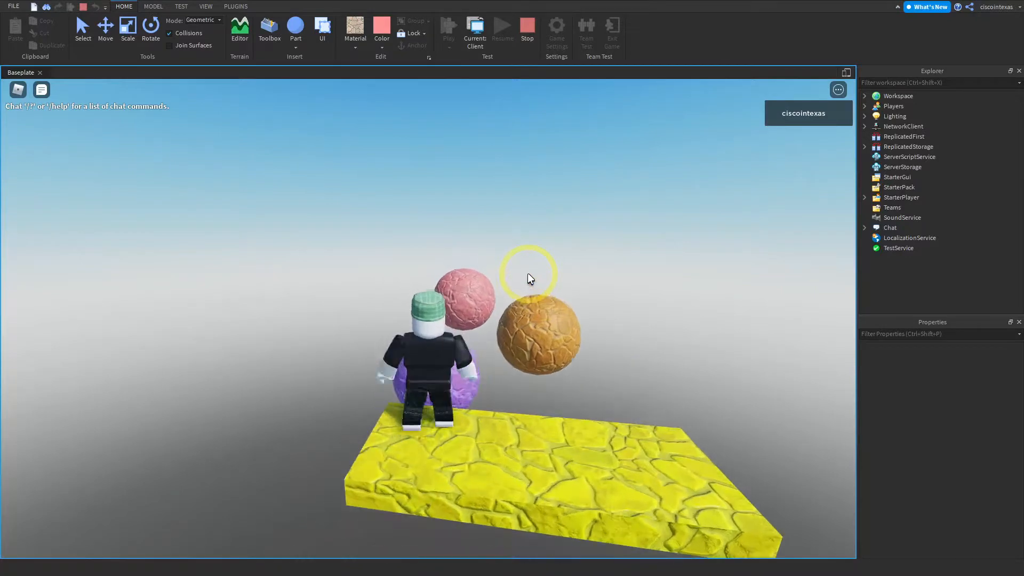
{"action": "key", "text": "space"}
{"action": "key", "text": "Right"}
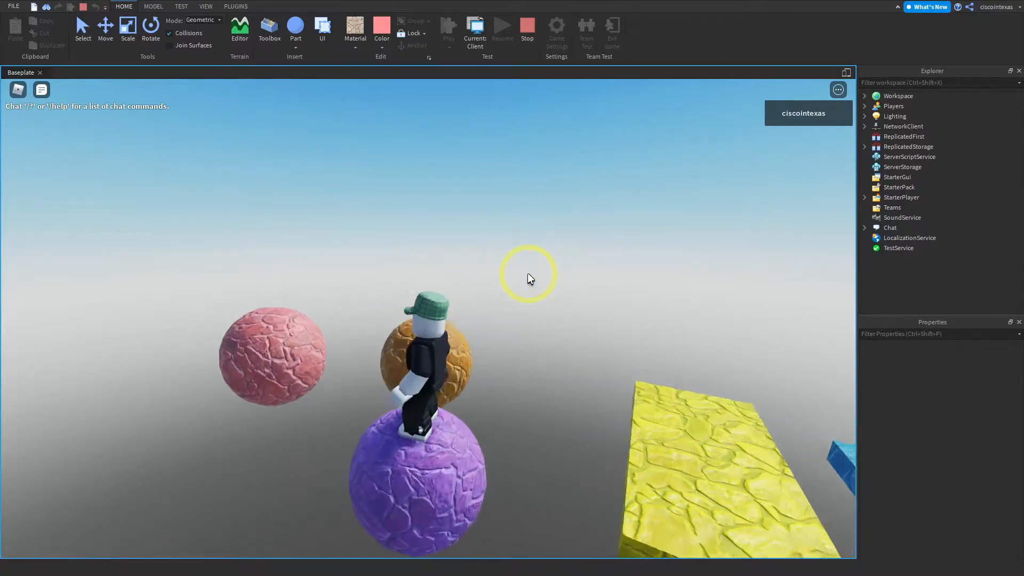
{"action": "key", "text": "w"}
{"action": "key", "text": "space"}
{"action": "key", "text": "Left"}
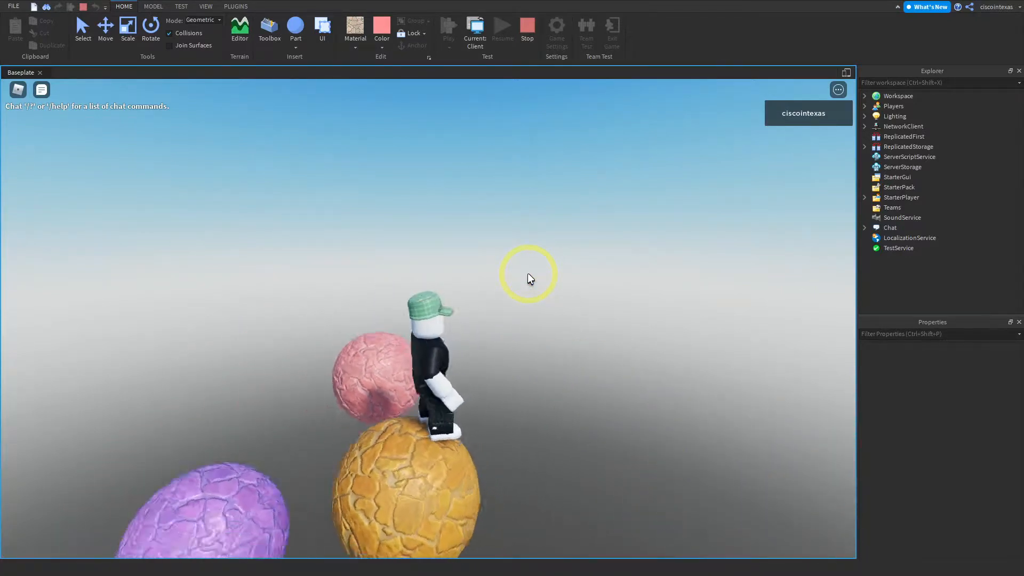
{"action": "key", "text": "w"}
{"action": "key", "text": "space"}
{"action": "key", "text": "Left"}
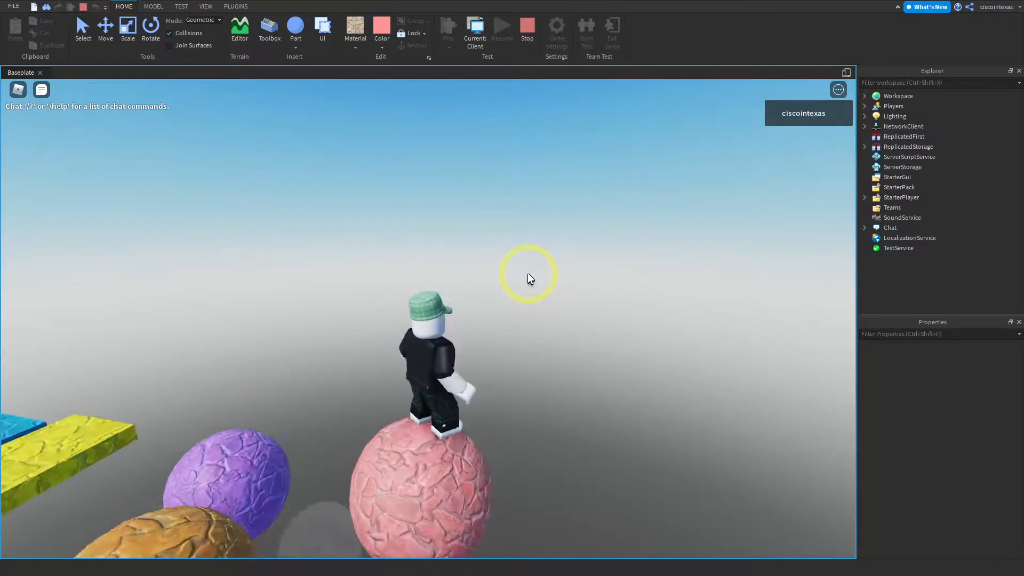
Look back over the course from the salmon sphere, walk the character off it and stop the playtest
{"action": "key", "text": "Left"}
{"action": "key", "text": "Right"}
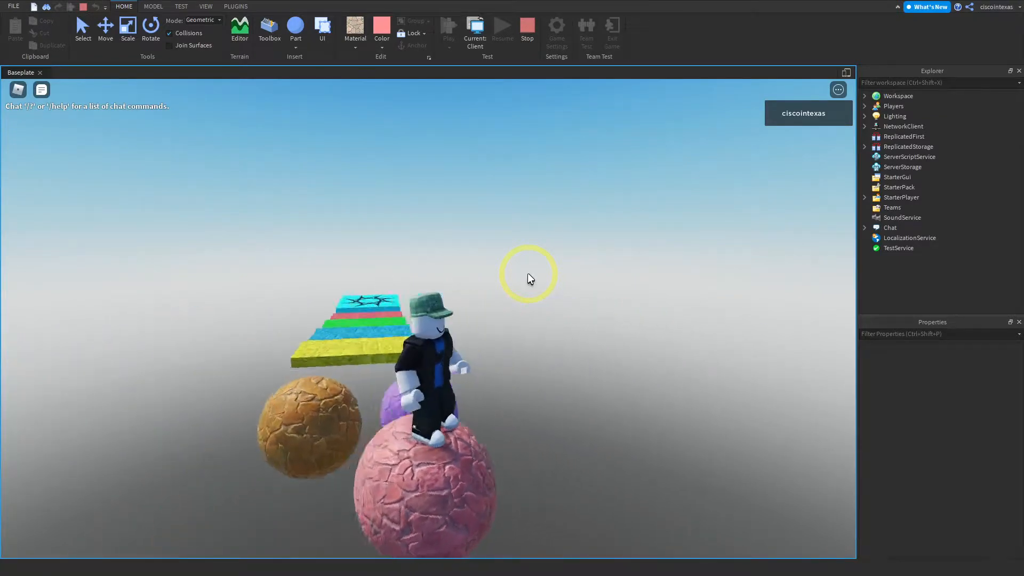
{"action": "key", "text": "w"}
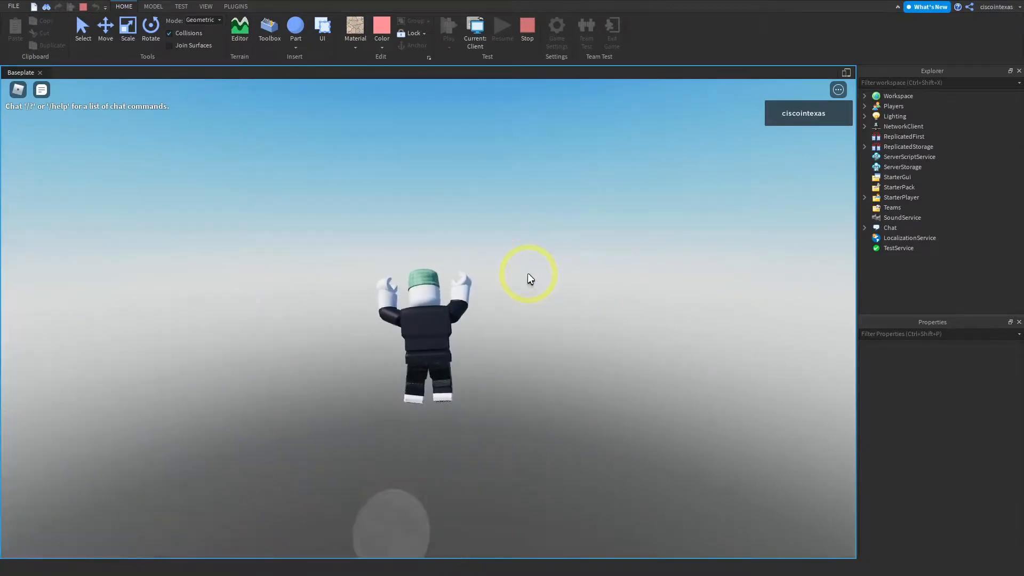
{"action": "left_click", "coordinate": [522, 24]}
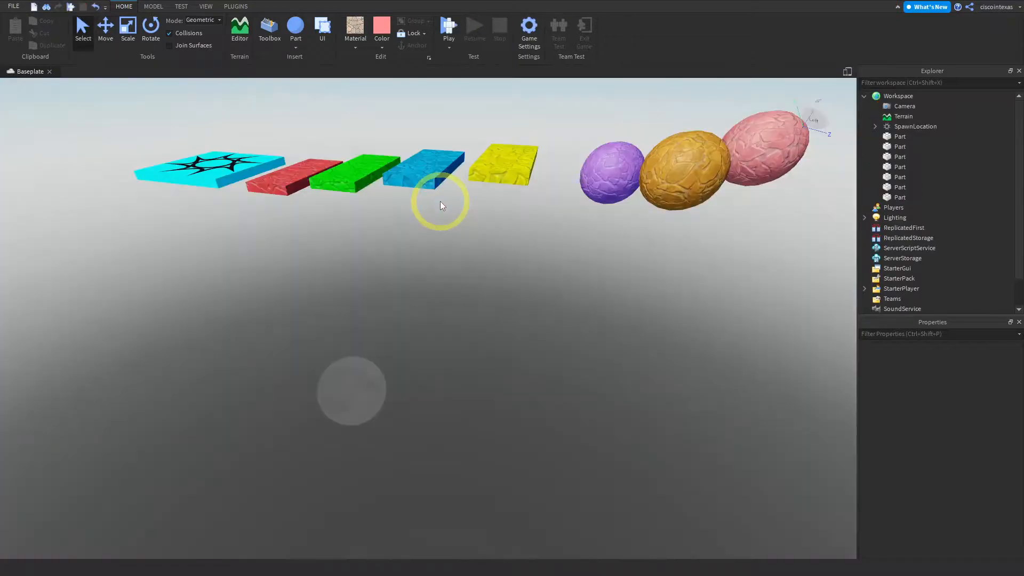
Insert a wedge and a cylinder near the three spheres
{"action": "right_click_drag", "start_coordinate": [447, 245], "coordinate": [442, 243]}
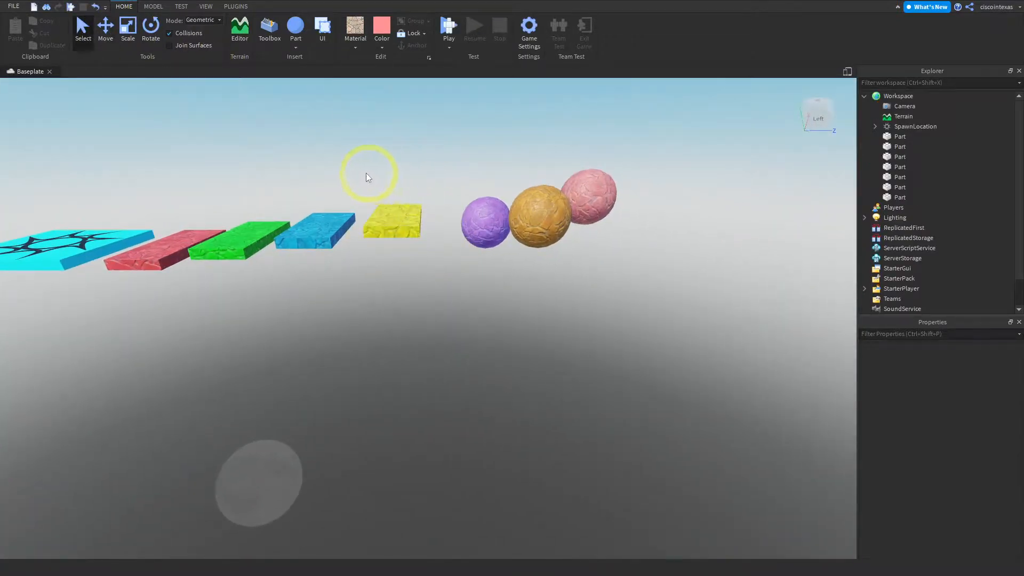
{"action": "left_click", "coordinate": [295, 48]}
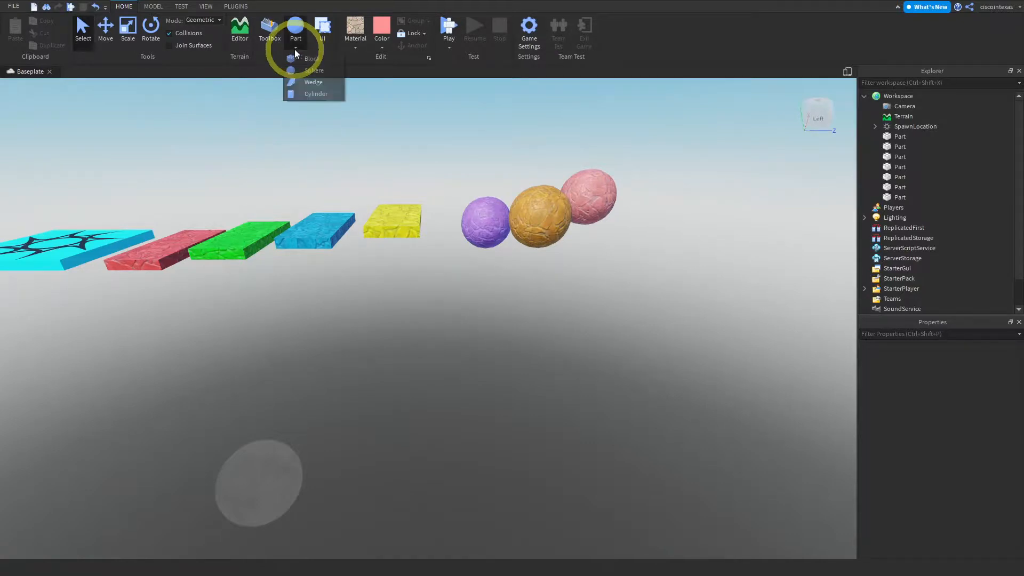
{"action": "left_click", "coordinate": [360, 171]}
{"action": "scroll", "coordinate": [356, 161], "scroll_direction": "up", "scroll_amount": 4}
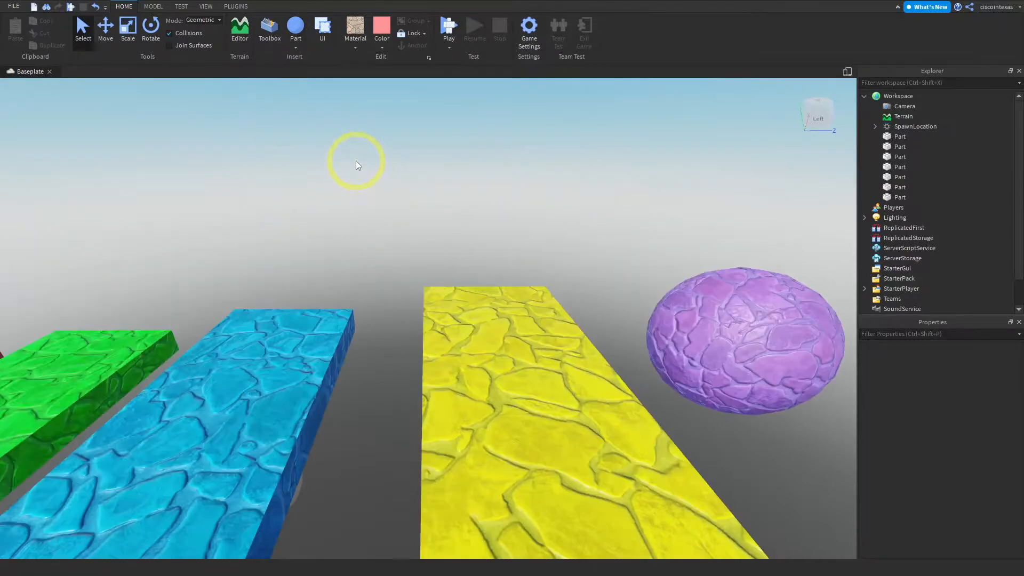
{"action": "right_click_drag", "start_coordinate": [356, 161], "coordinate": [361, 216]}
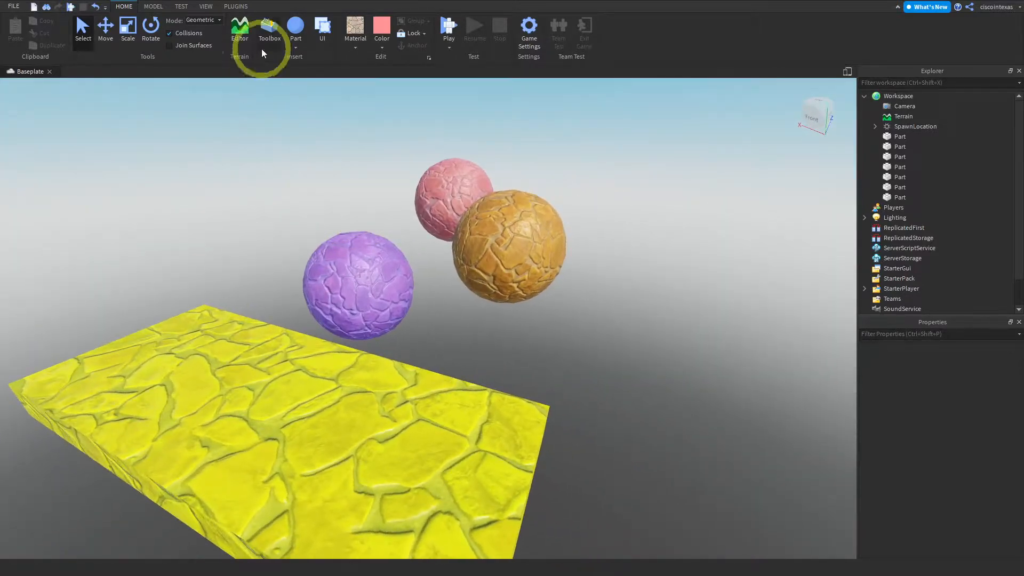
{"action": "left_click", "coordinate": [296, 47]}
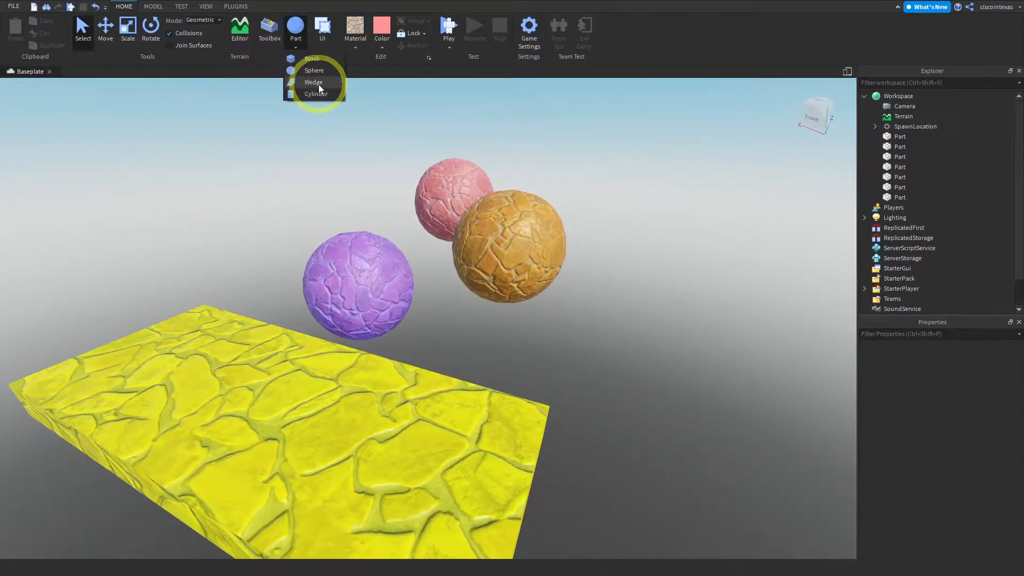
{"action": "left_click", "coordinate": [318, 83]}
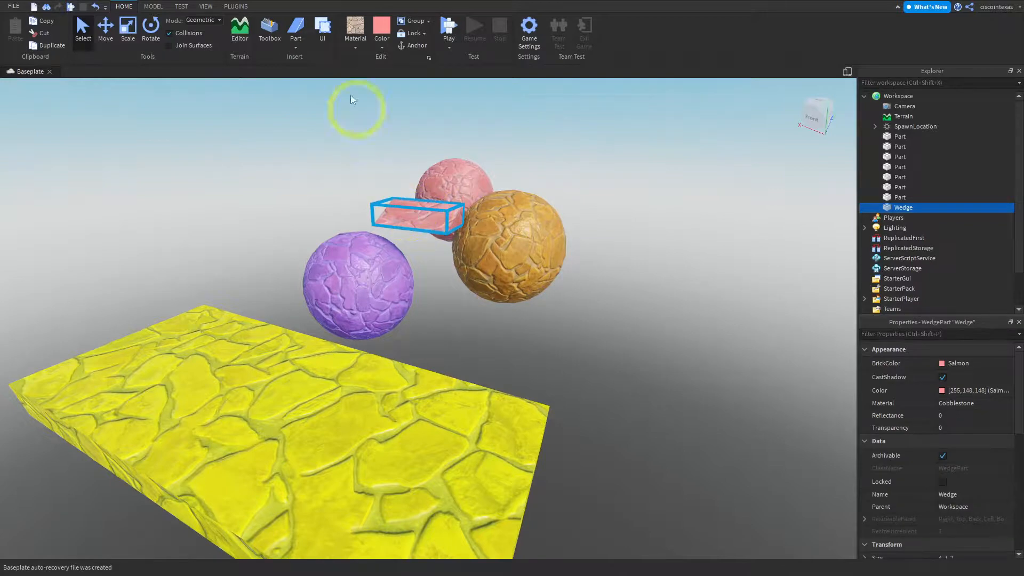
{"action": "left_click", "coordinate": [296, 43]}
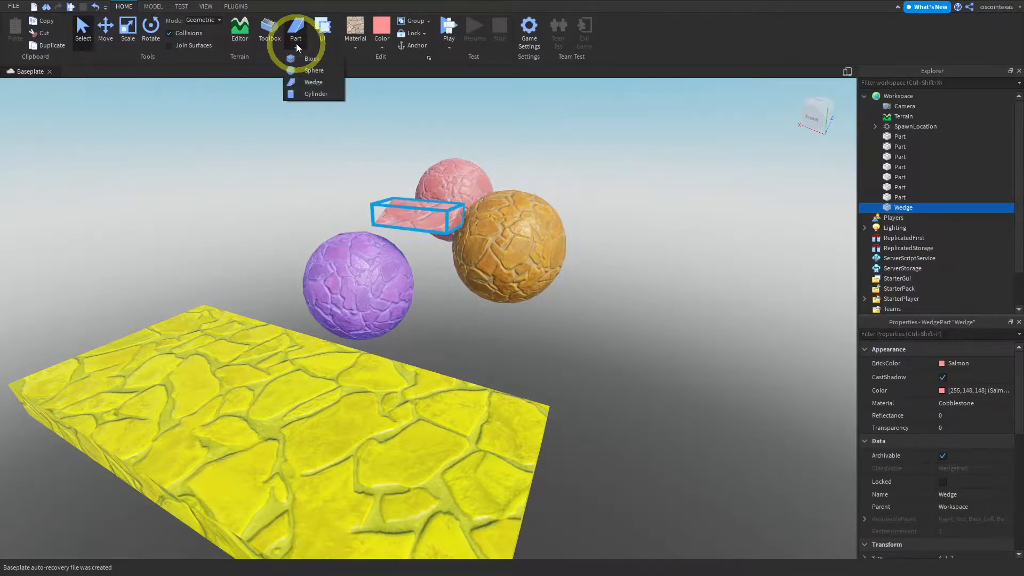
{"action": "left_click", "coordinate": [320, 95]}
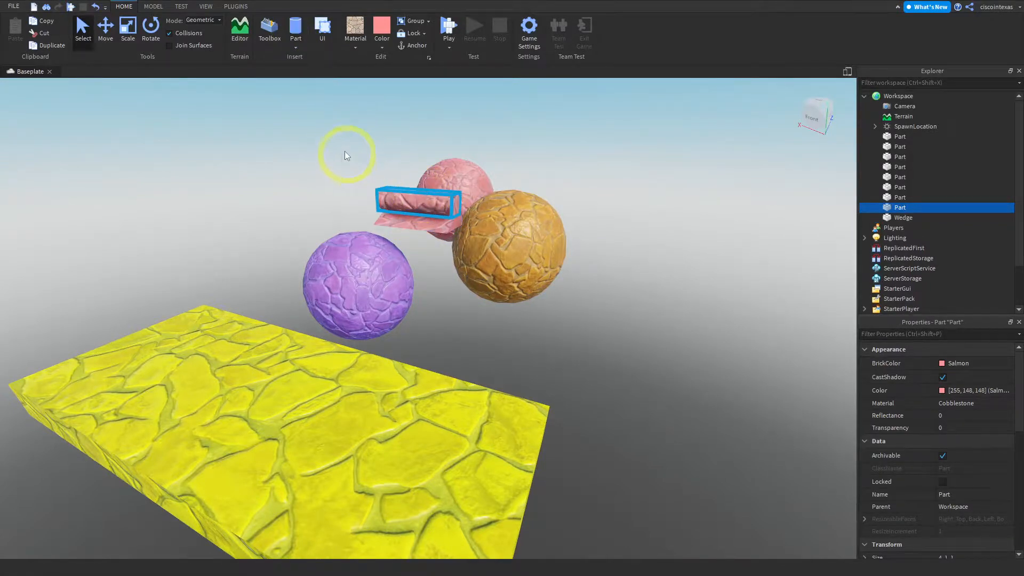
Move the cylinder between the spheres and the yellow slab, and place the wedge in front of the spheres
{"action": "right_click_drag", "start_coordinate": [344, 152], "coordinate": [431, 176]}
{"action": "key", "text": "a"}
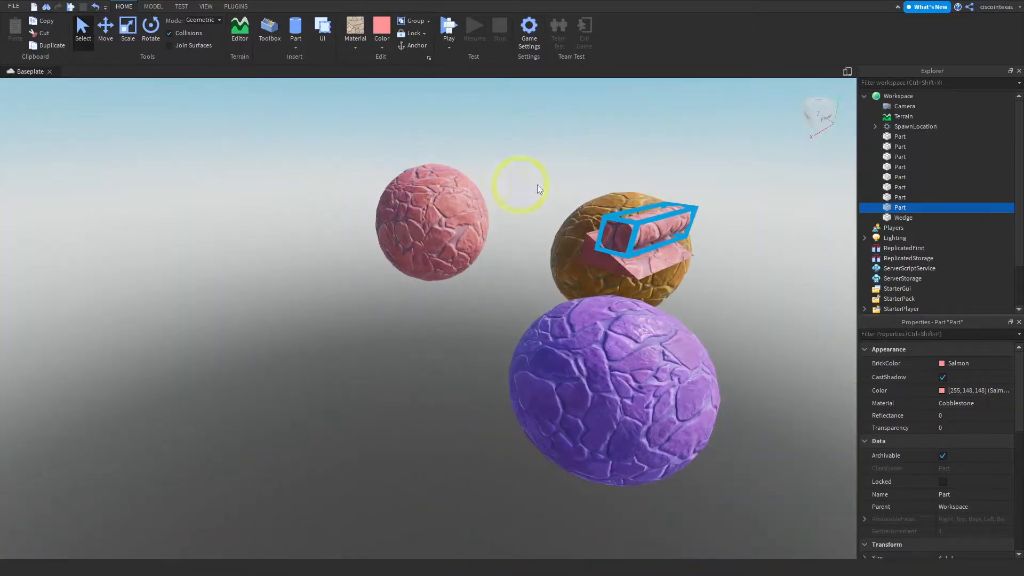
{"action": "left_click", "coordinate": [105, 29]}
{"action": "left_click_drag", "start_coordinate": [731, 242], "coordinate": [799, 275]}
{"action": "right_click_drag", "start_coordinate": [795, 296], "coordinate": [744, 320]}
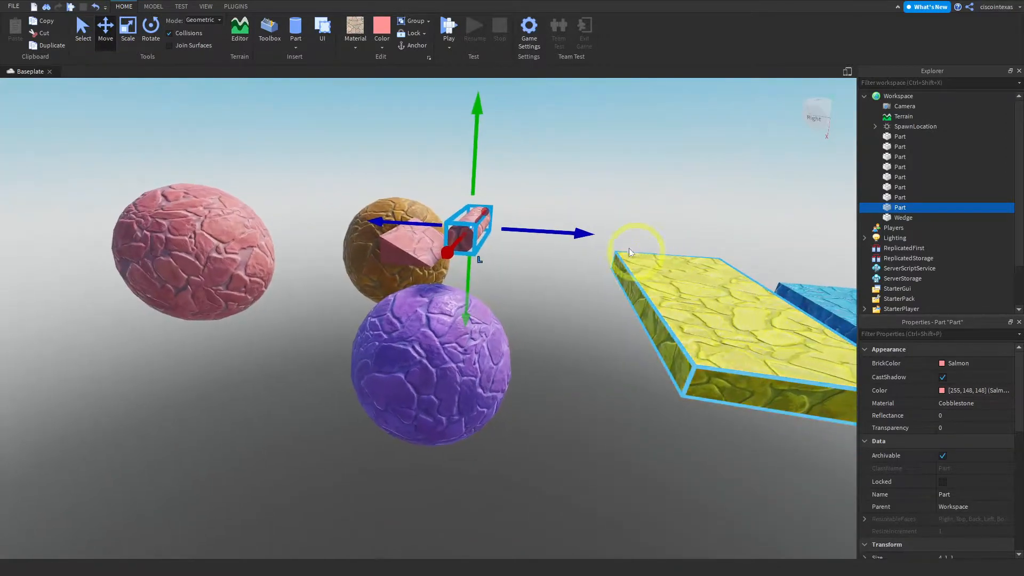
{"action": "left_click_drag", "start_coordinate": [608, 235], "coordinate": [667, 232]}
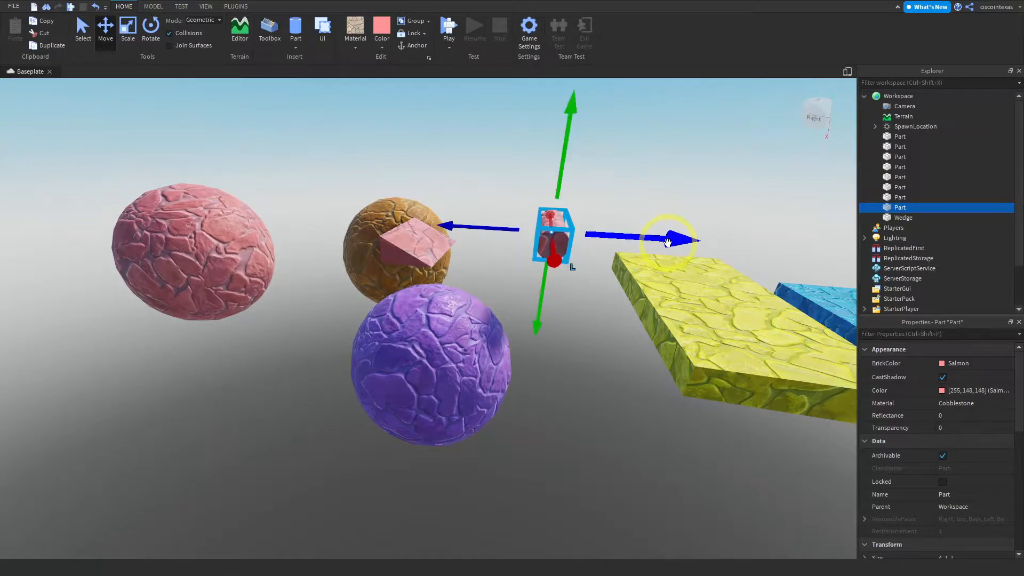
{"action": "left_click", "coordinate": [408, 243]}
{"action": "left_click_drag", "start_coordinate": [408, 244], "coordinate": [176, 384]}
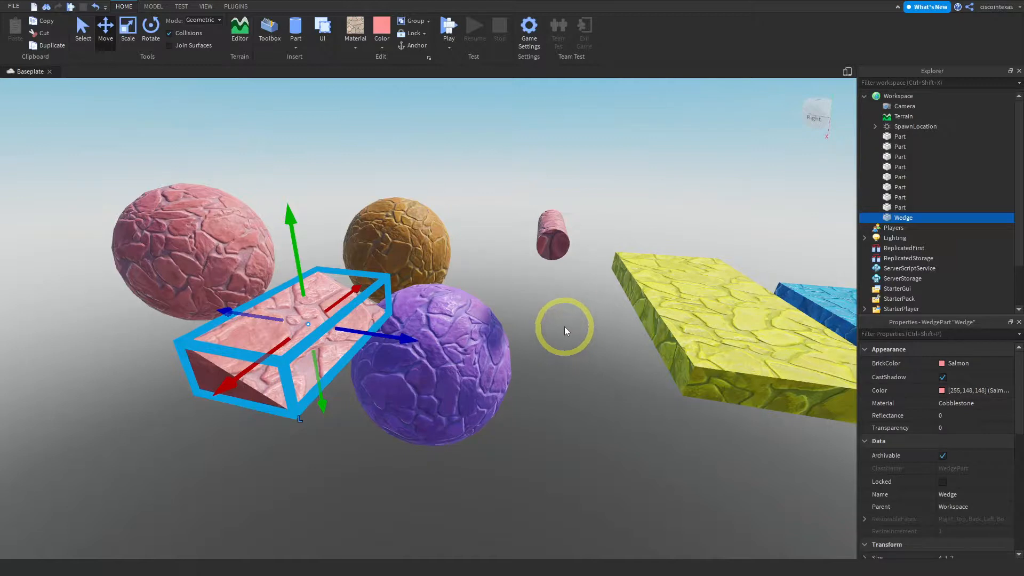
Undo the moves and the insertion of the wedge and cylinder
{"action": "left_click", "coordinate": [97, 7]}
{"action": "left_click", "coordinate": [97, 7]}
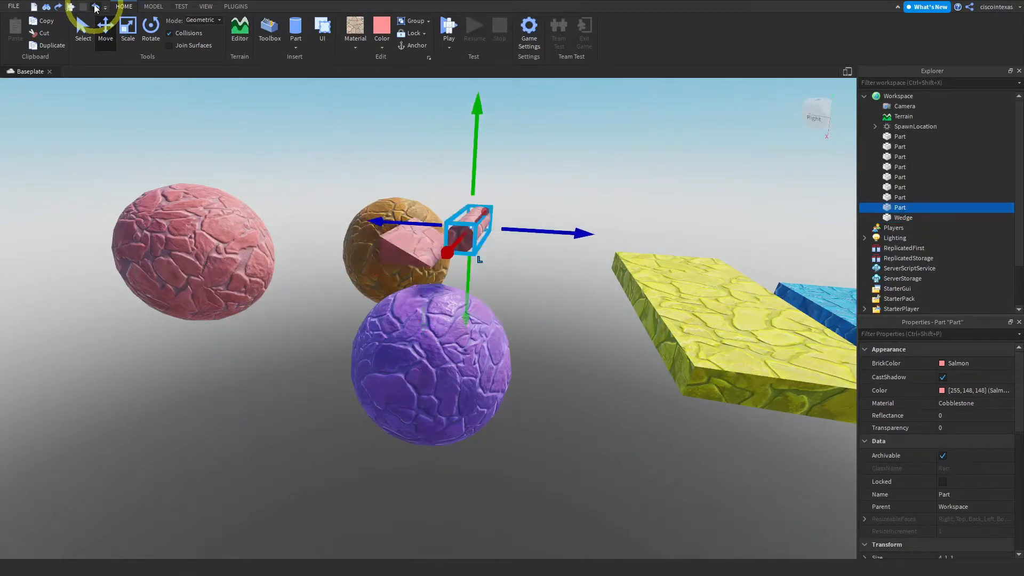
{"action": "left_click", "coordinate": [96, 7]}
{"action": "left_click", "coordinate": [97, 7]}
{"action": "left_click", "coordinate": [97, 8]}
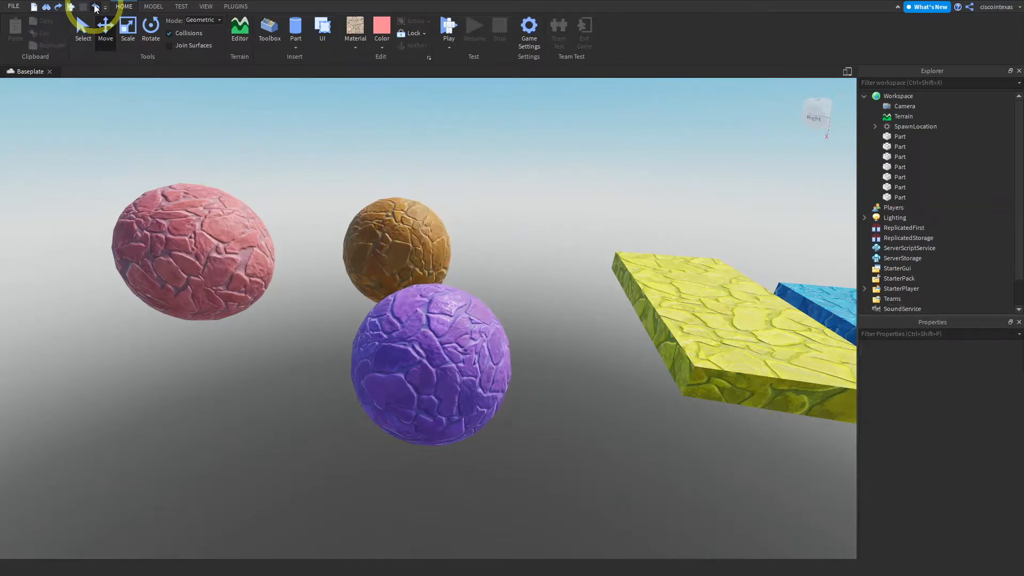
Examine the whole course, selecting the yellow slab, the purple sphere and the salmon sphere in turn, and clear the selection
{"action": "scroll", "coordinate": [447, 203], "scroll_direction": "down", "scroll_amount": 10}
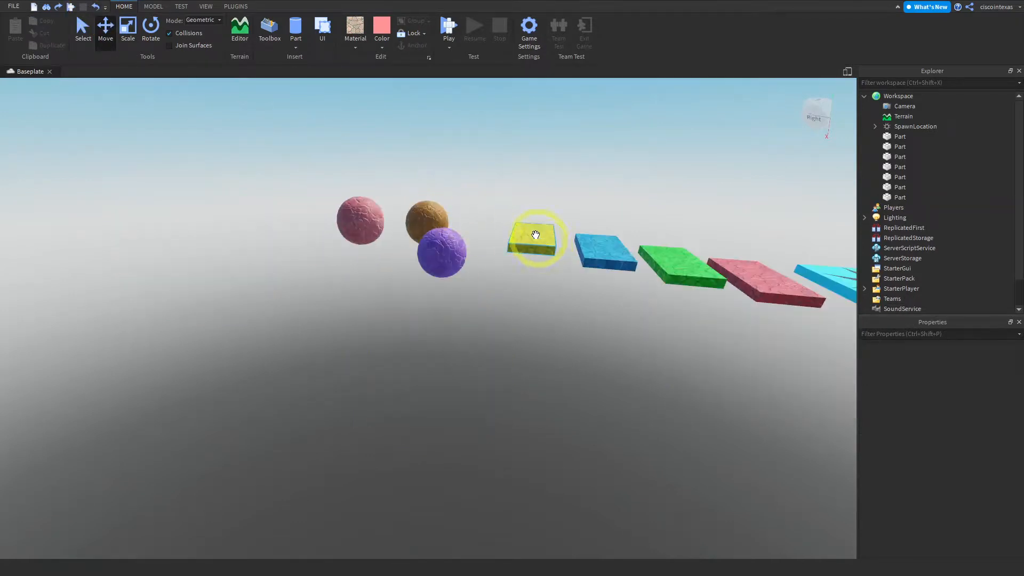
{"action": "scroll", "coordinate": [536, 236], "scroll_direction": "up", "scroll_amount": 4}
{"action": "scroll", "coordinate": [535, 235], "scroll_direction": "down", "scroll_amount": 3}
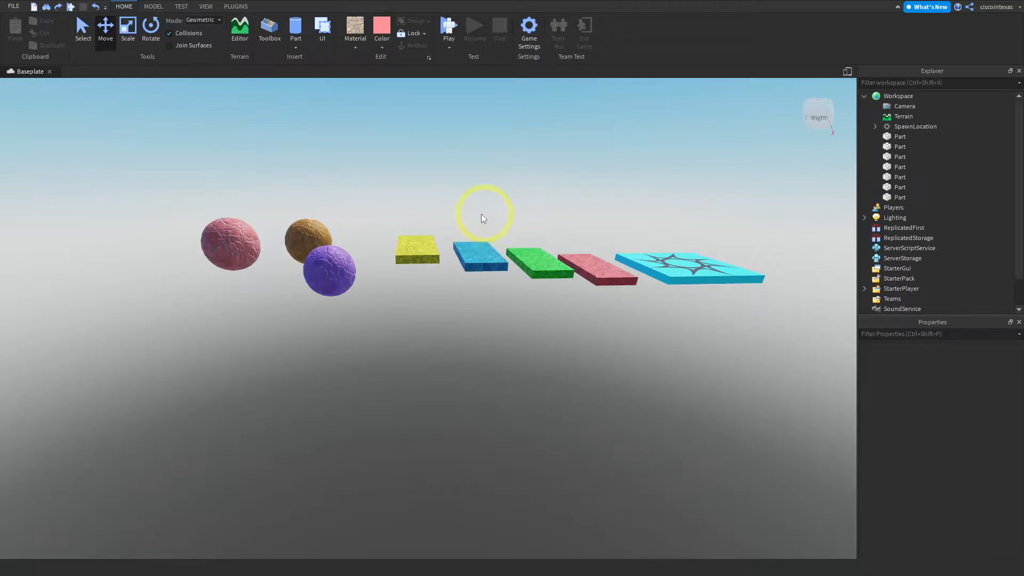
{"action": "left_click", "coordinate": [411, 249]}
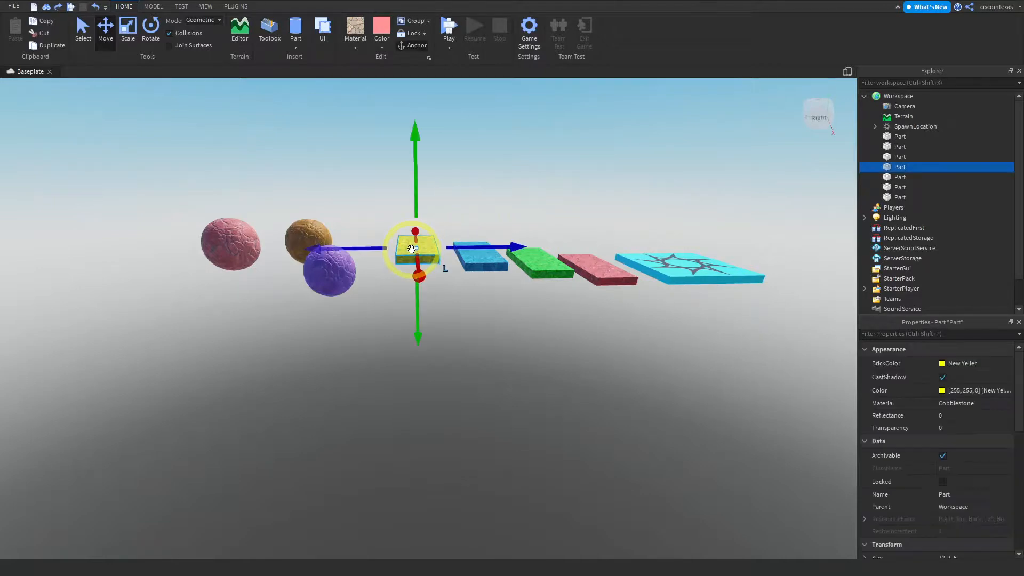
{"action": "left_click", "coordinate": [307, 235]}
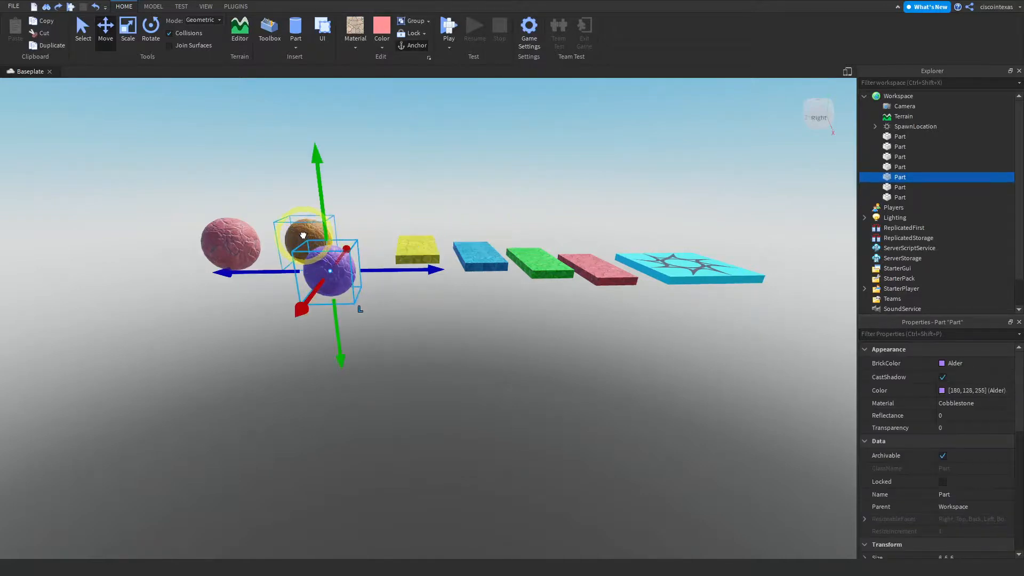
{"action": "left_click", "coordinate": [243, 238]}
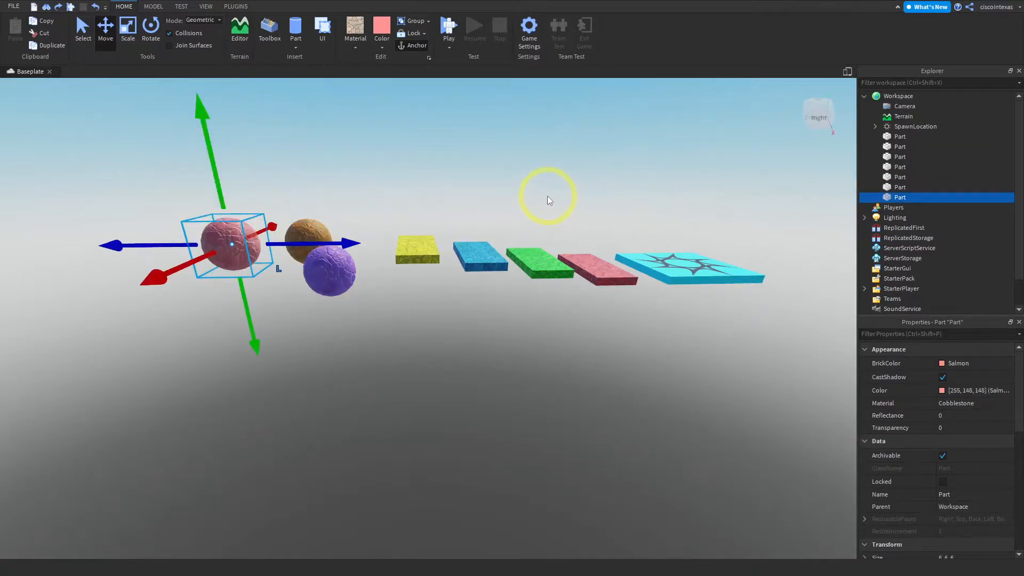
{"action": "scroll", "coordinate": [547, 198], "scroll_direction": "down", "scroll_amount": 2}
{"action": "right_click_drag", "start_coordinate": [538, 299], "coordinate": [481, 369]}
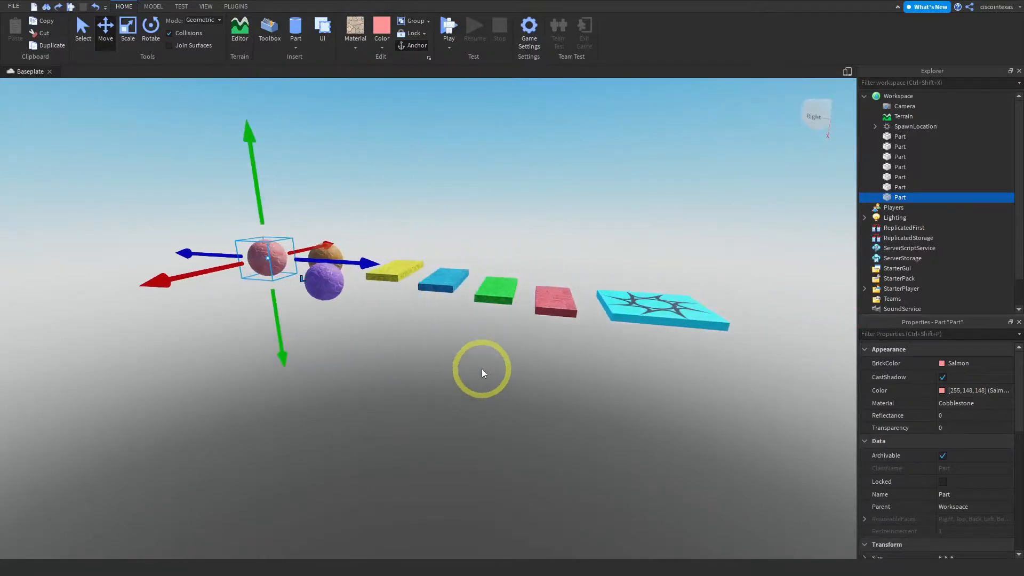
{"action": "left_click", "coordinate": [481, 369]}
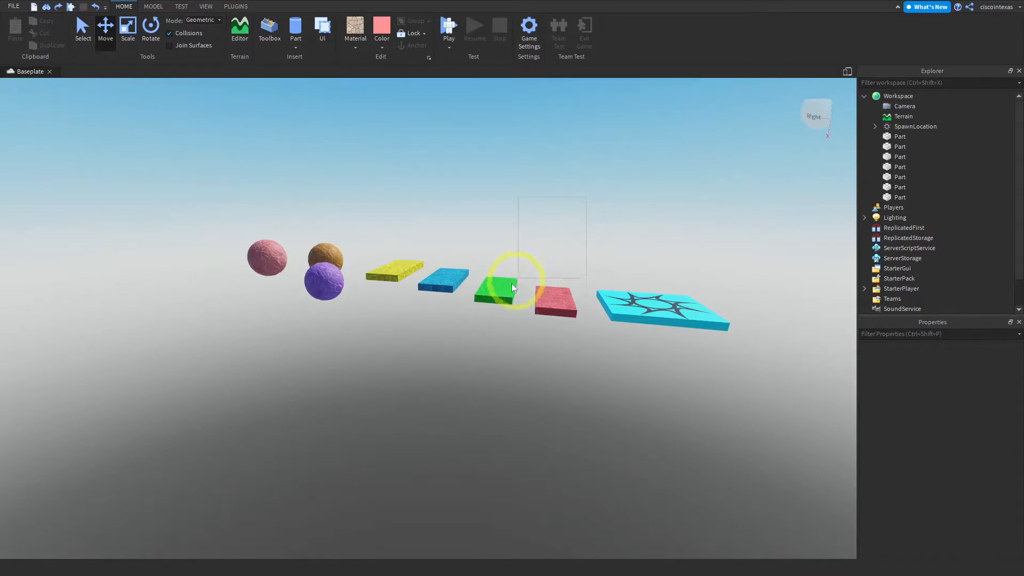
Duplicate the red, green, blue and yellow slabs together and raise the copies well above the originals
{"action": "left_click_drag", "start_coordinate": [512, 287], "coordinate": [358, 373]}
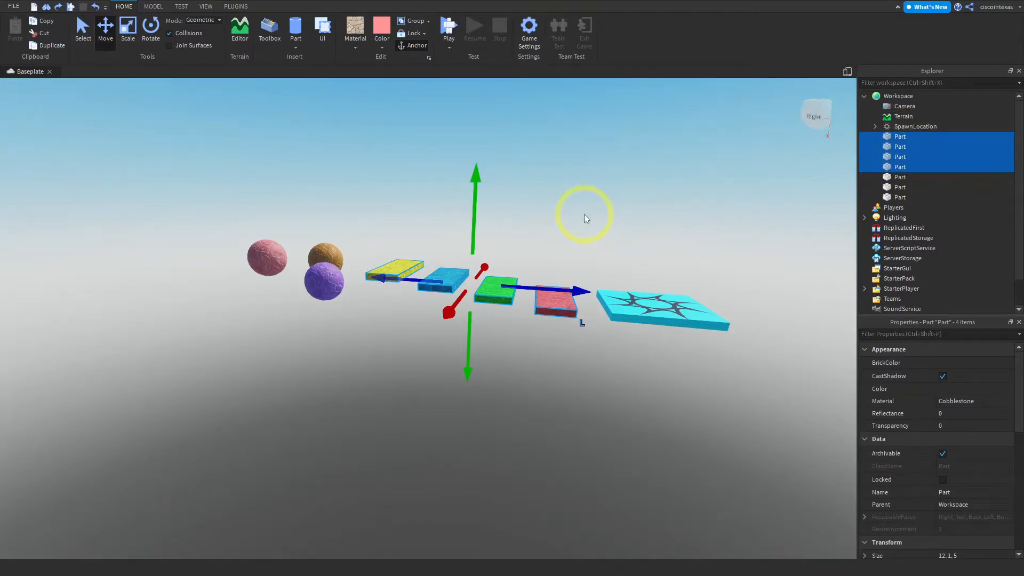
{"action": "left_click", "coordinate": [46, 45]}
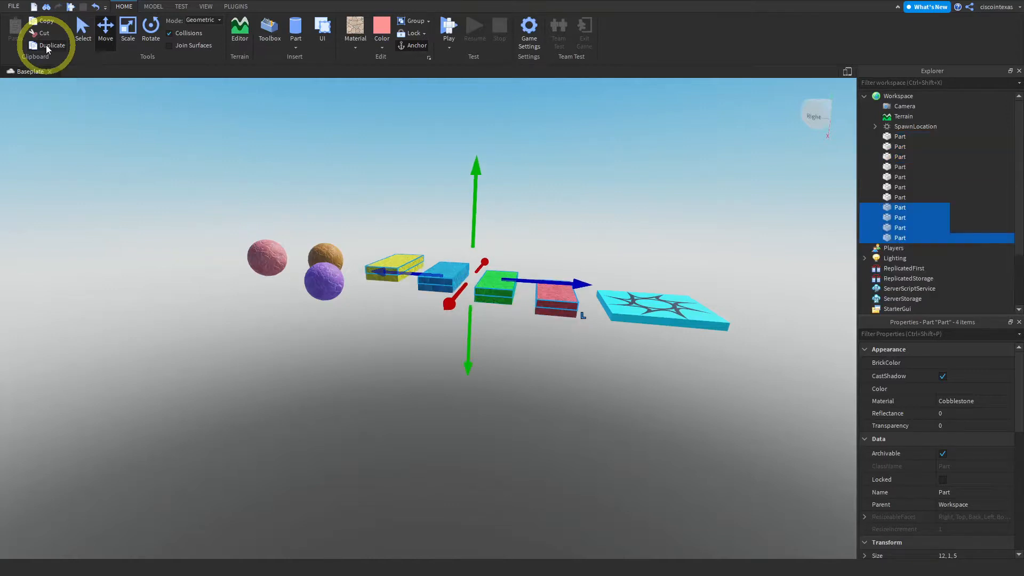
{"action": "left_click_drag", "start_coordinate": [466, 370], "coordinate": [472, 309]}
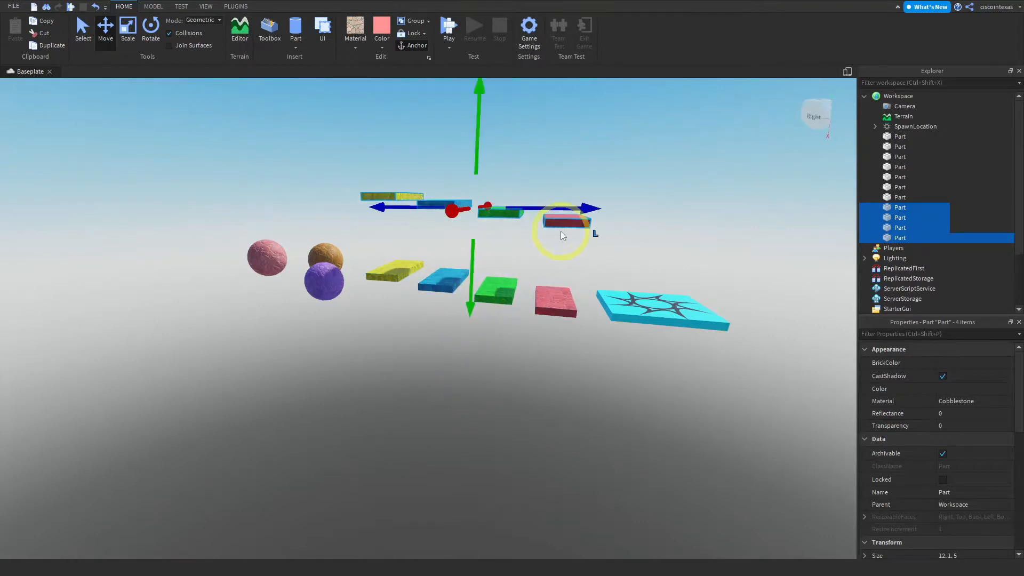
Move the four copied slabs along the course past the salmon sphere, lowering them and leaving a small gap beyond it
{"action": "left_click_drag", "start_coordinate": [590, 210], "coordinate": [279, 190]}
{"action": "left_click_drag", "start_coordinate": [201, 318], "coordinate": [203, 343]}
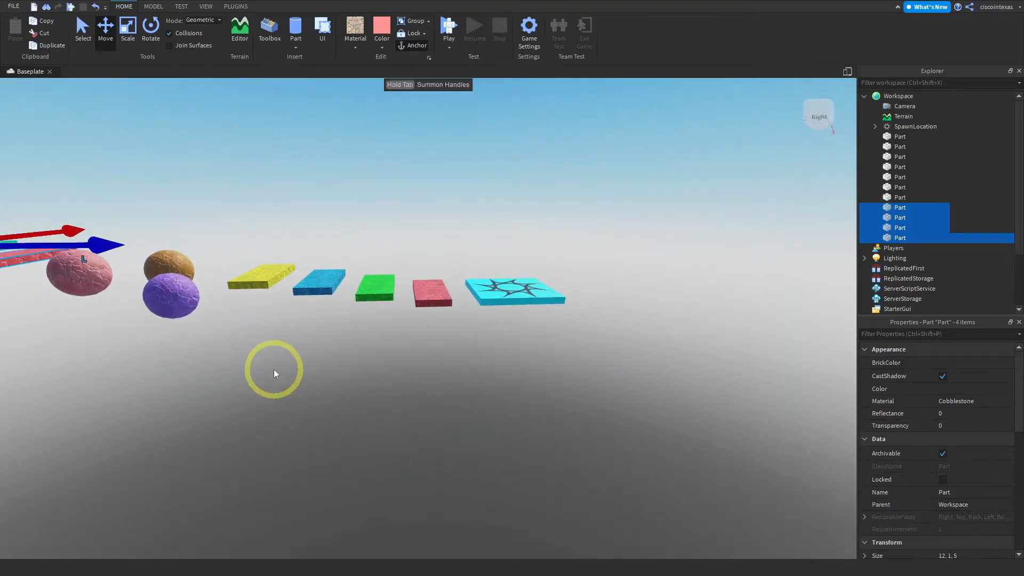
{"action": "key", "text": "a"}
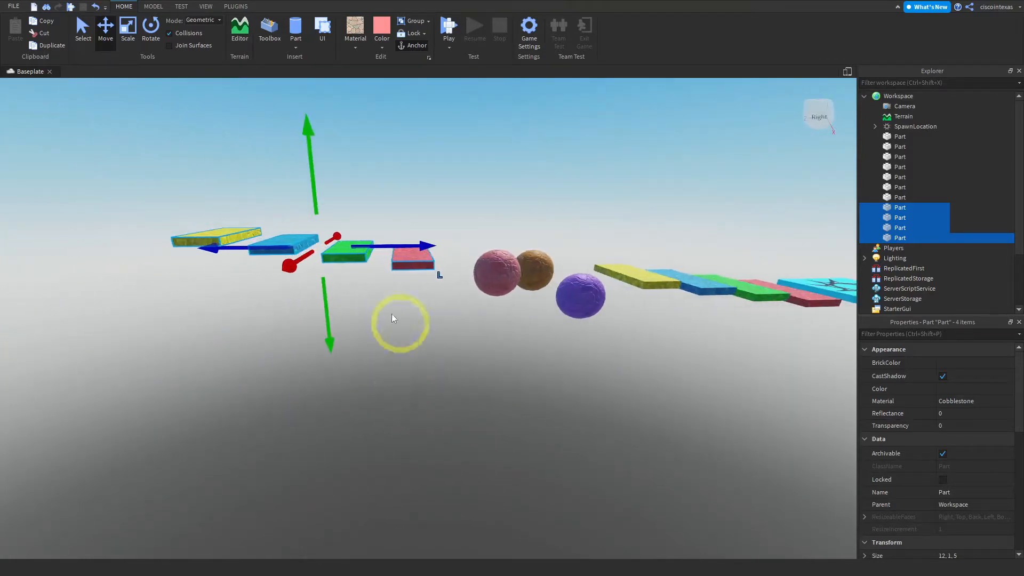
{"action": "left_click_drag", "start_coordinate": [427, 244], "coordinate": [457, 243]}
{"action": "right_click_drag", "start_coordinate": [489, 180], "coordinate": [489, 180]}
{"action": "key", "text": "a"}
{"action": "key", "text": "a"}
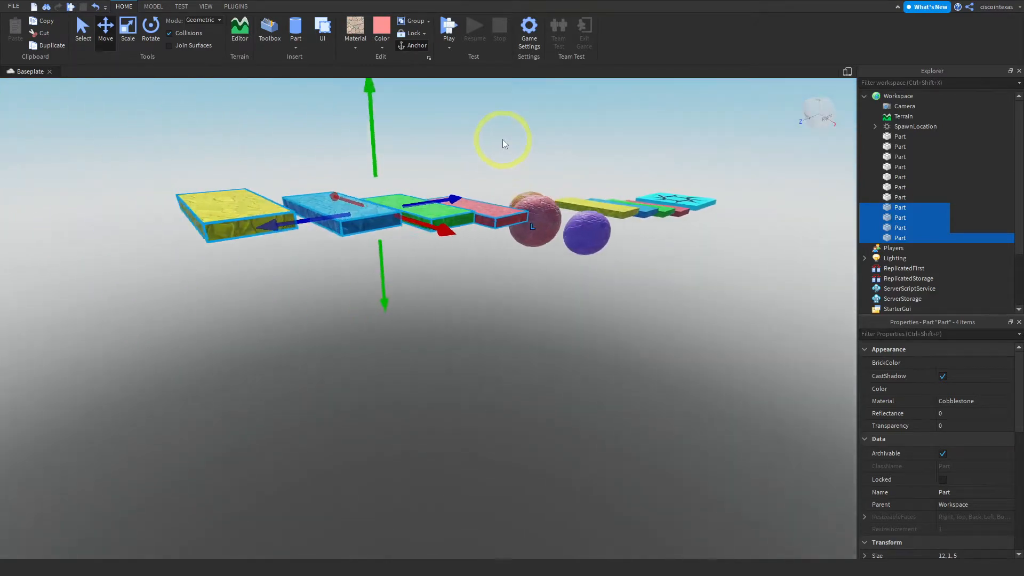
Examine the extended course from several angles, checking the copied slabs' spacing beyond the spheres, and clear the selection
{"action": "right_click_drag", "start_coordinate": [502, 139], "coordinate": [502, 143]}
{"action": "key", "text": "a"}
{"action": "key", "text": "d"}
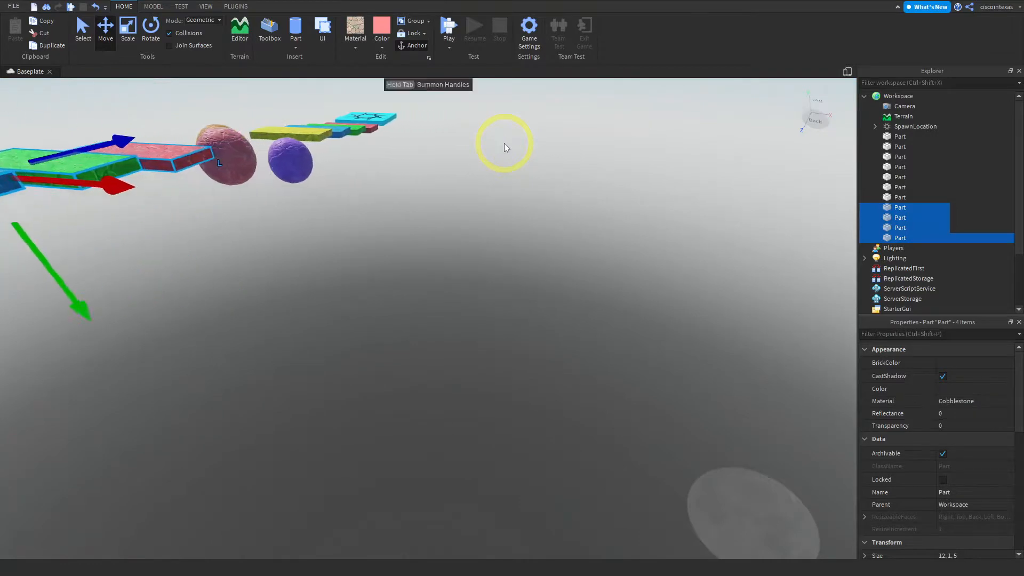
{"action": "key", "text": "a"}
{"action": "key", "text": "q"}
{"action": "key", "text": "e"}
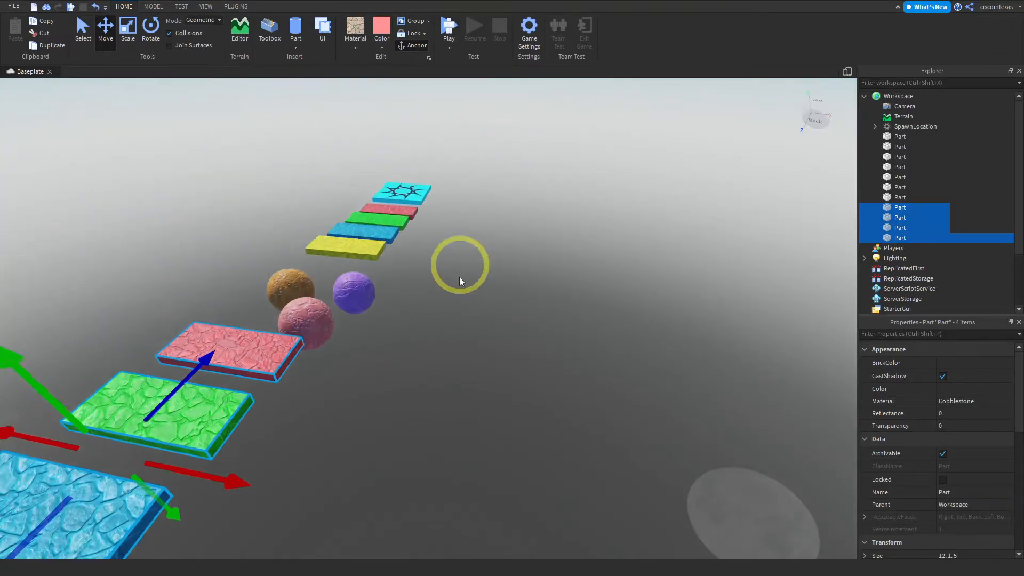
{"action": "key", "text": "a"}
{"action": "right_click_drag", "start_coordinate": [585, 356], "coordinate": [605, 358]}
{"action": "key", "text": "a"}
{"action": "right_click_drag", "start_coordinate": [549, 281], "coordinate": [540, 273]}
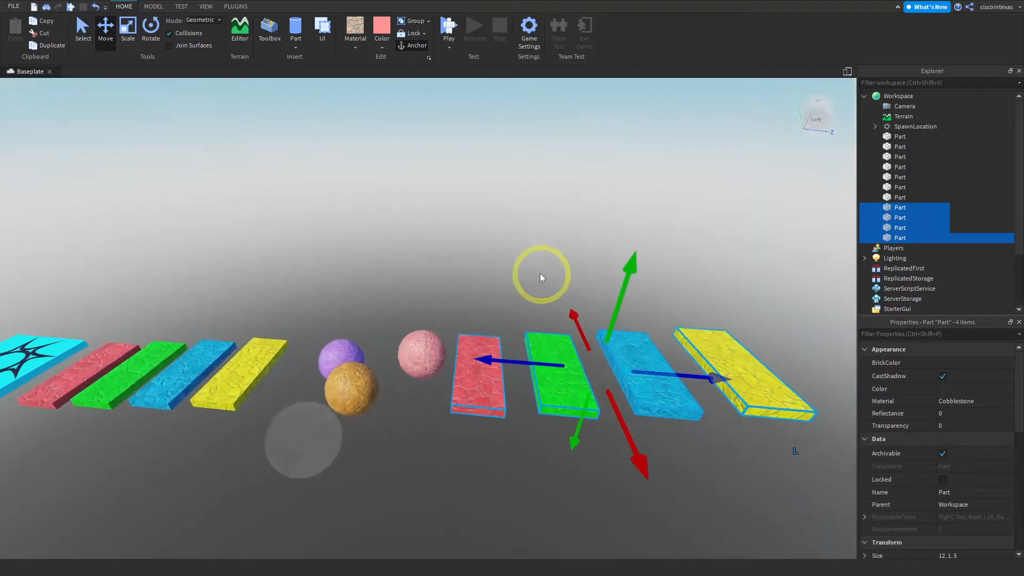
{"action": "key", "text": "a"}
{"action": "scroll", "coordinate": [506, 249], "scroll_direction": "down", "scroll_amount": 2}
{"action": "scroll", "coordinate": [506, 249], "scroll_direction": "down", "scroll_amount": 2}
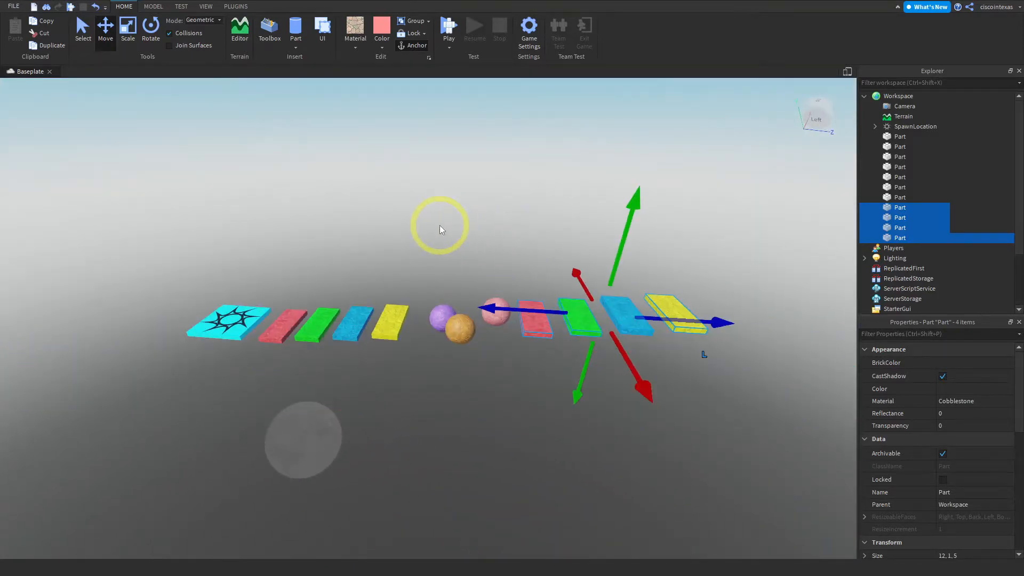
{"action": "left_click", "coordinate": [440, 226]}
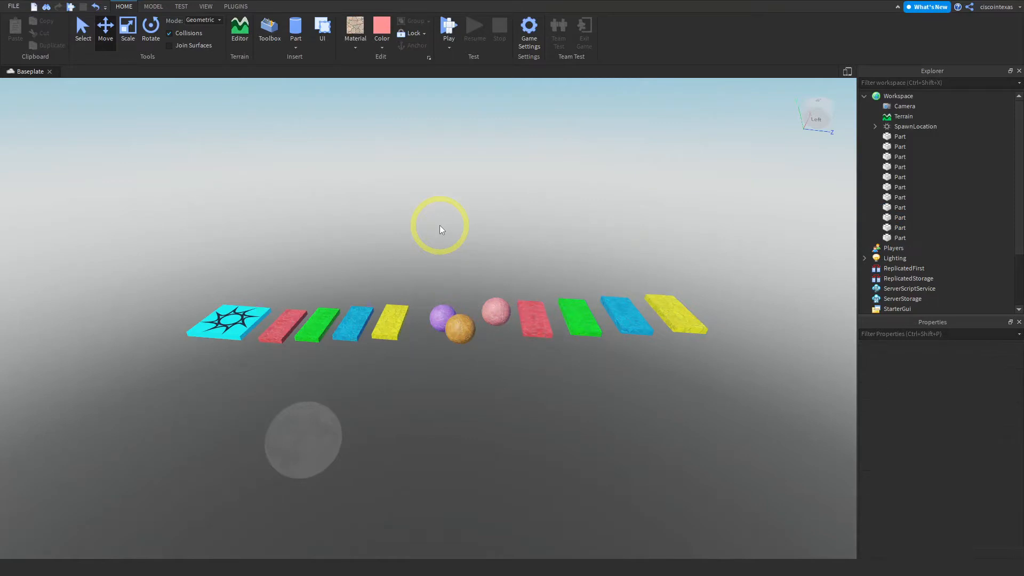
Start a playtest and jump the character from the spawn platform across the first four slabs to the yellow one
{"action": "left_click", "coordinate": [450, 29]}
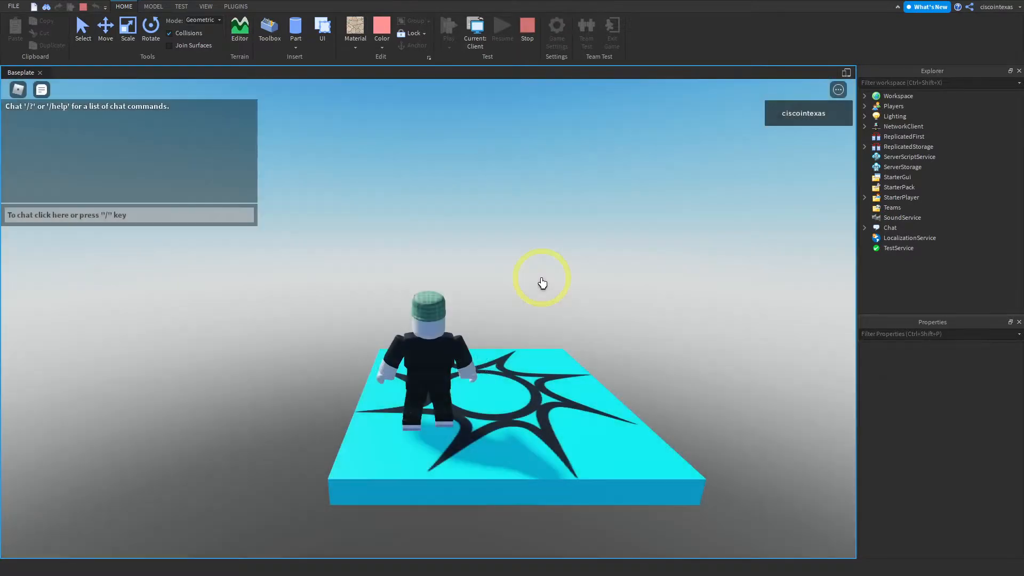
{"action": "right_click_drag", "start_coordinate": [541, 277], "coordinate": [541, 277]}
{"action": "key", "text": "w"}
{"action": "key", "text": "space"}
{"action": "key", "text": "w"}
{"action": "key", "text": "space"}
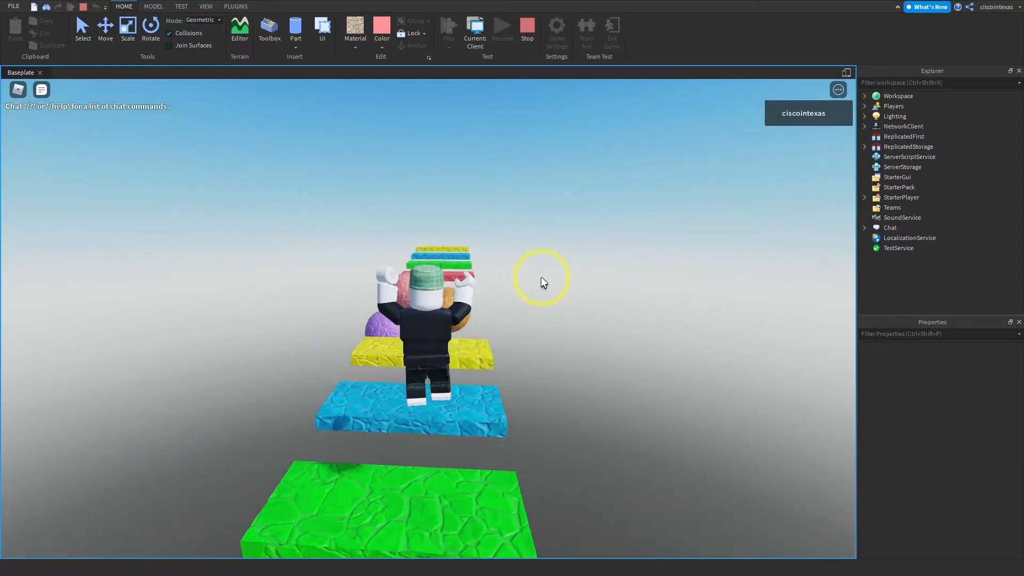
{"action": "key", "text": "w"}
{"action": "key", "text": "space"}
{"action": "key", "text": "space"}
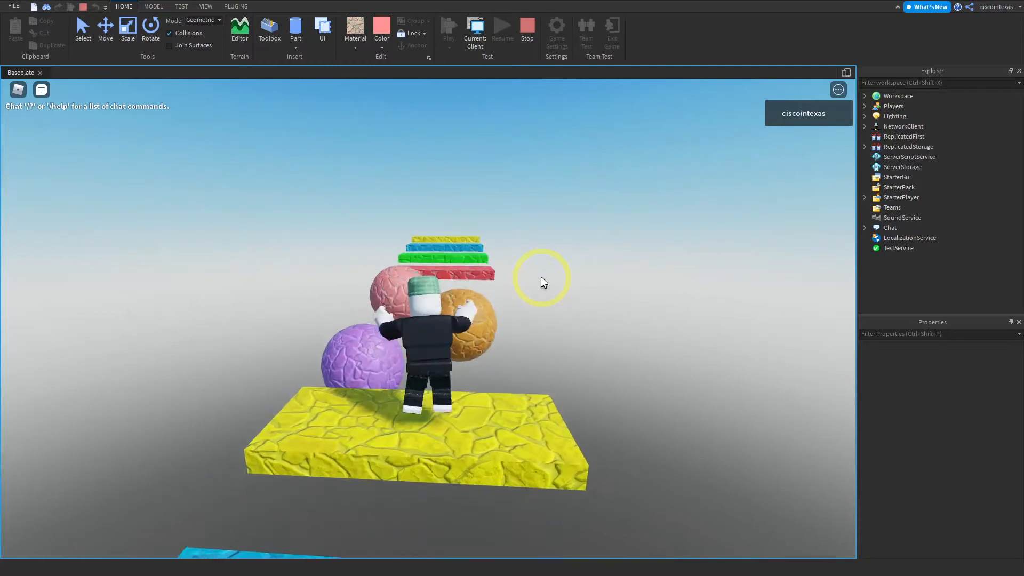
Jump the character across the spheres and onto the copied slabs beyond them, and stop the playtest
{"action": "right_click_drag", "start_coordinate": [541, 278], "coordinate": [541, 276]}
{"action": "key", "text": "w"}
{"action": "key", "text": "space"}
{"action": "key", "text": "w"}
{"action": "key", "text": "space"}
{"action": "key", "text": "w"}
{"action": "key", "text": "space"}
{"action": "key", "text": "w"}
{"action": "key", "text": "space"}
{"action": "key", "text": "w"}
{"action": "key", "text": "space"}
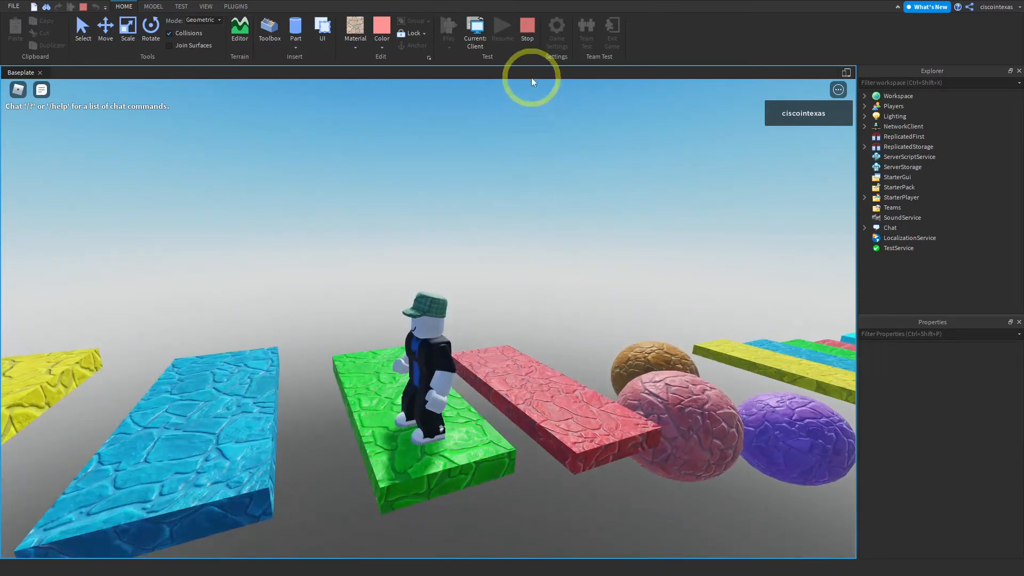
{"action": "left_click", "coordinate": [525, 26]}
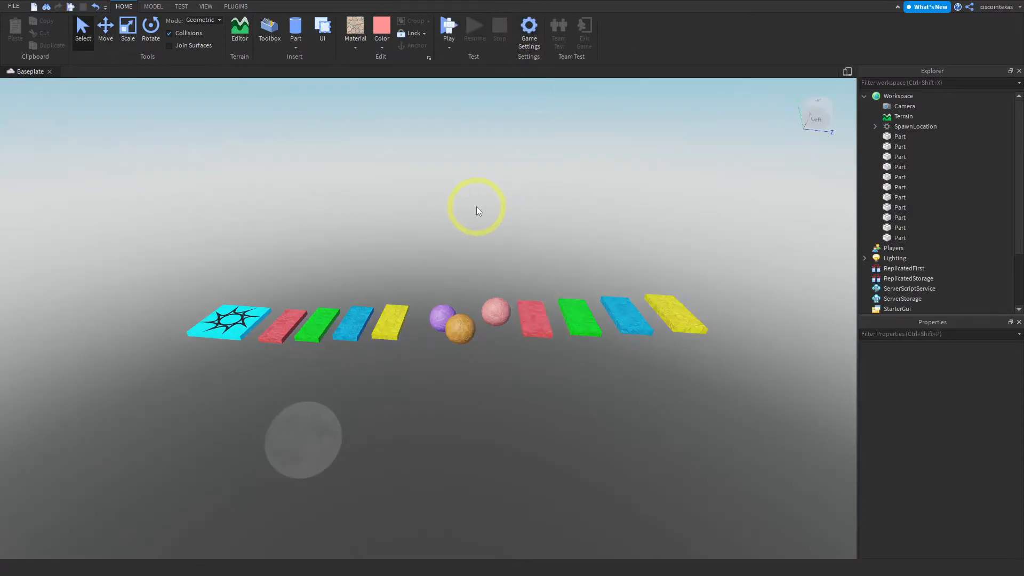